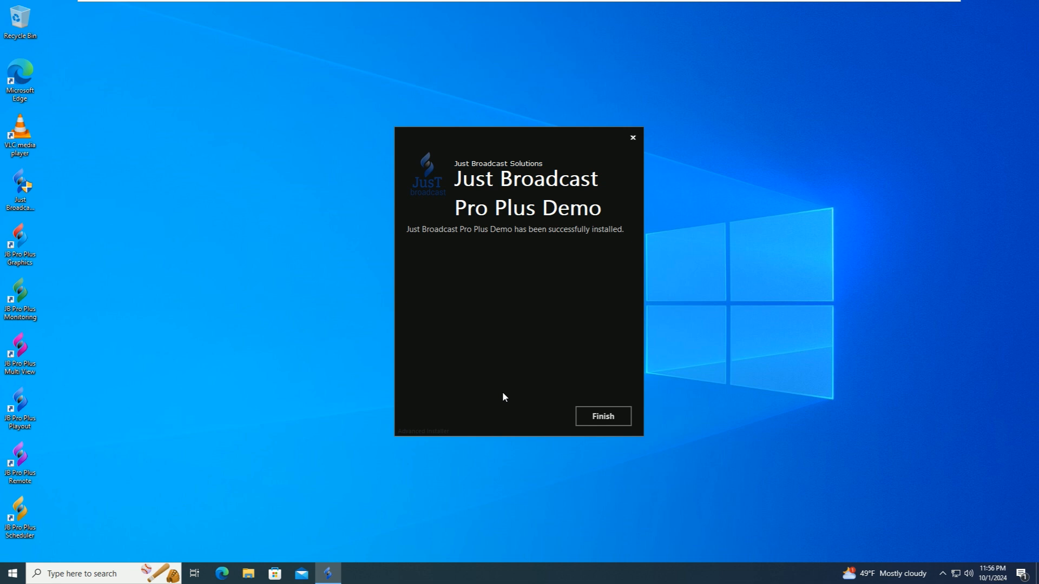
# Close the finished installer and launch JB Pro Plus Playout, allowing it to make changes to the device.
pyautogui.click(603, 417)
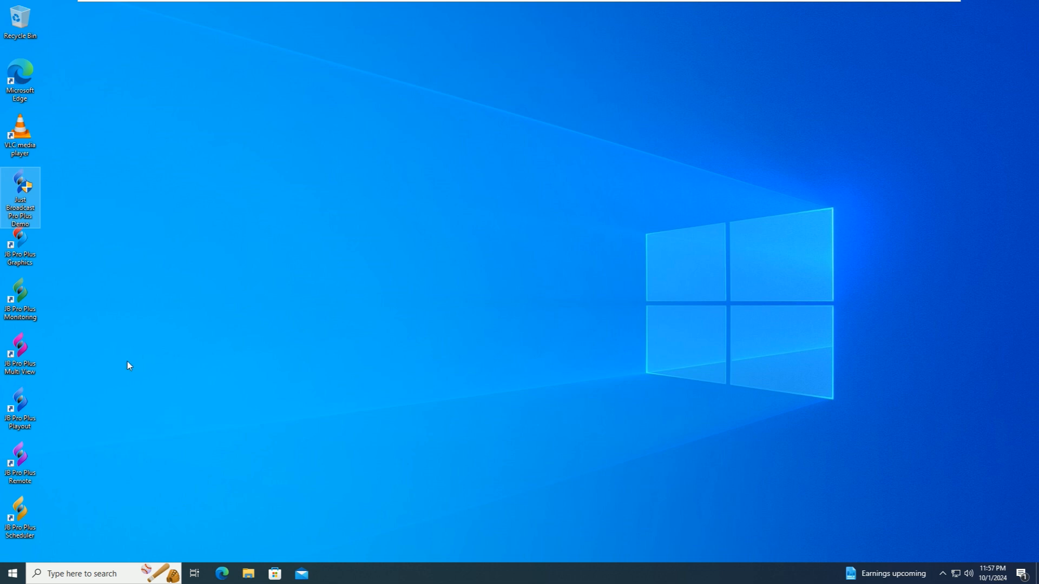
pyautogui.click(21, 408)
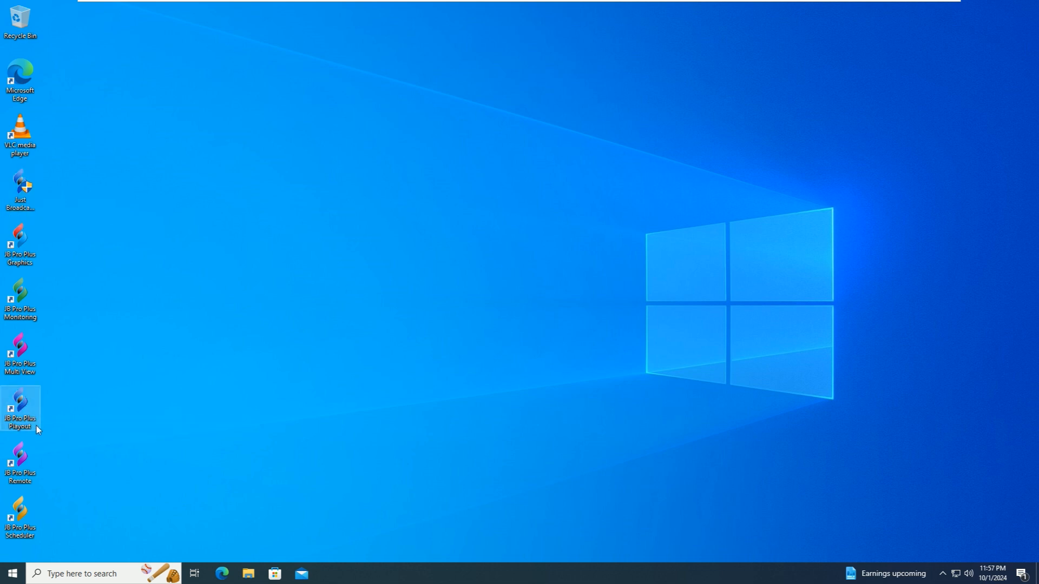
pyautogui.doubleClick(21, 408)
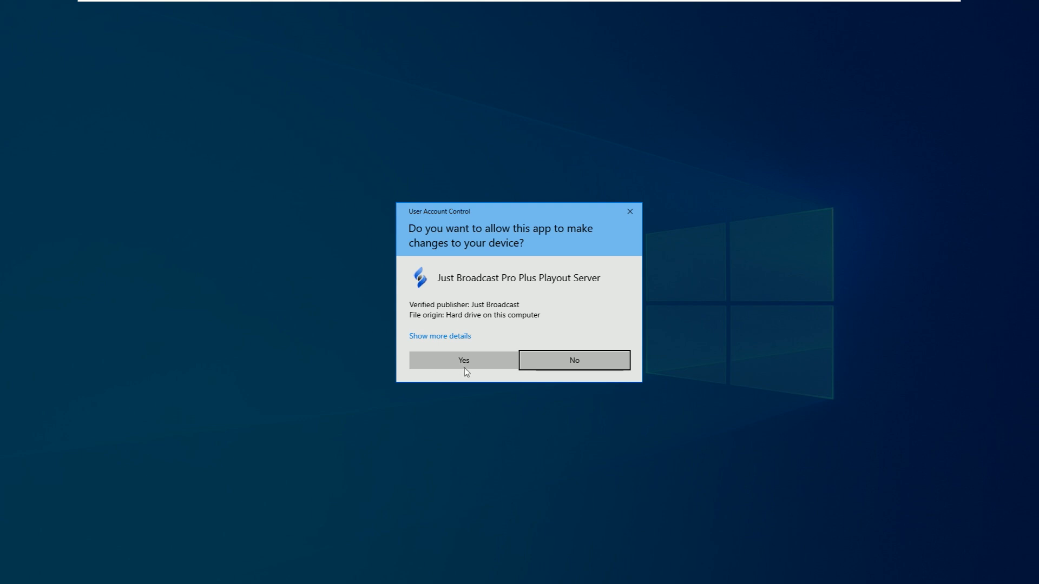
pyautogui.click(464, 361)
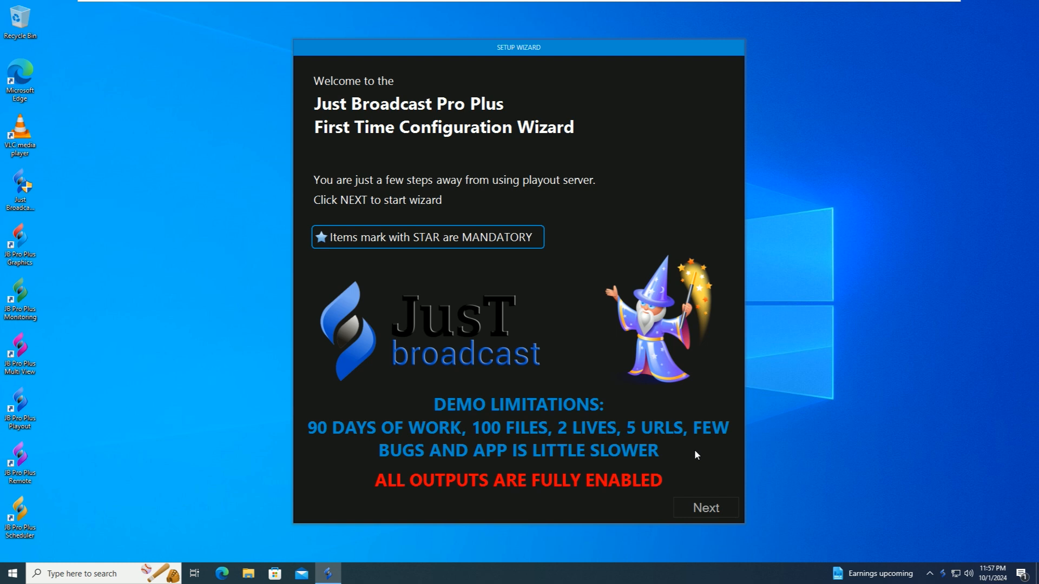
# Start the first-time configuration wizard and name the channel TEST.
pyautogui.click(701, 512)
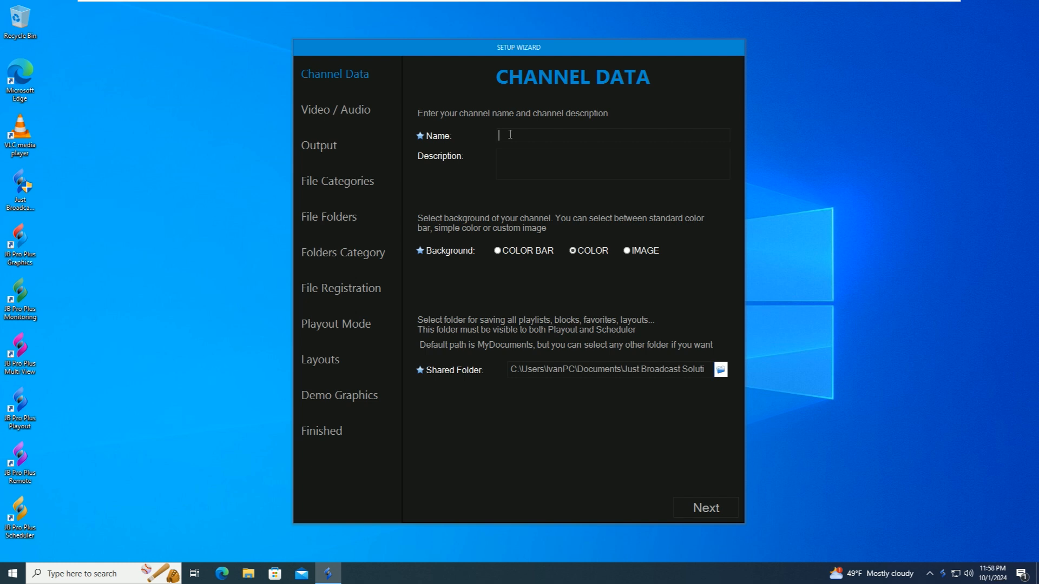
pyautogui.write('TEST')
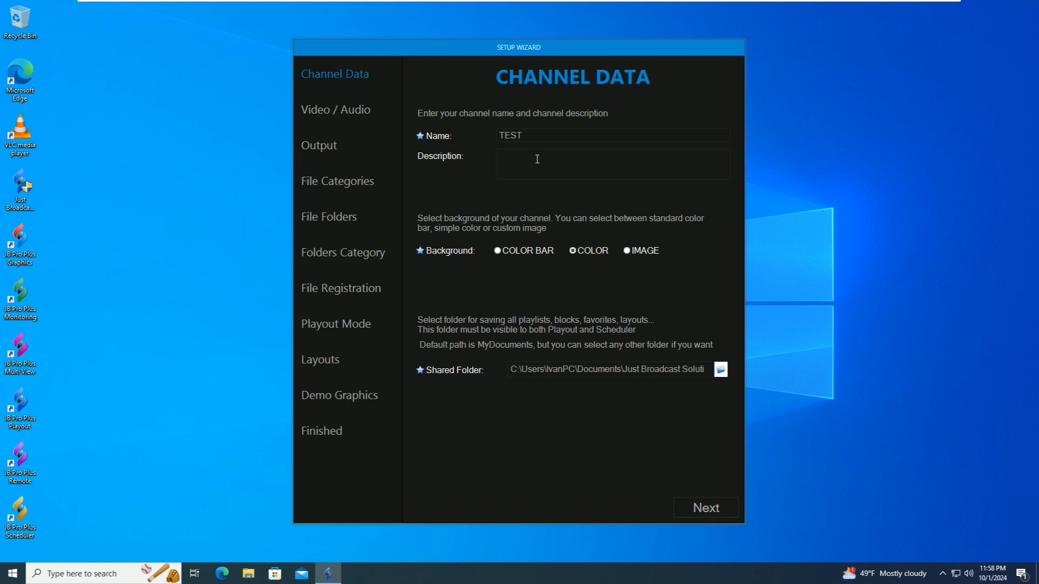
# Look through the color bar, color and image background options, and choose a Black color background for the channel.
pyautogui.click(501, 252)
pyautogui.click(575, 253)
pyautogui.click(599, 274)
pyautogui.click(659, 304)
pyautogui.click(626, 252)
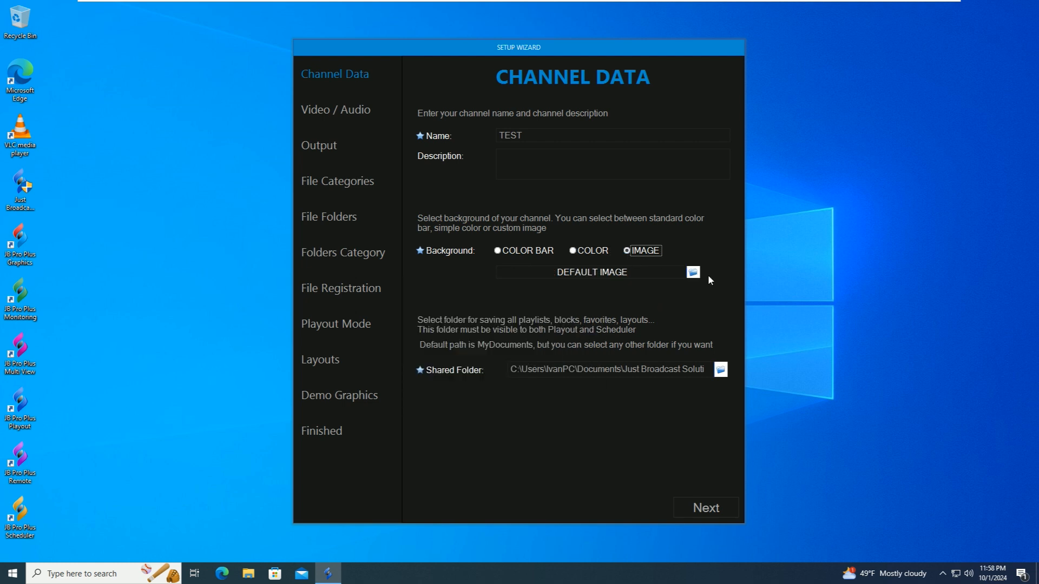
pyautogui.click(574, 252)
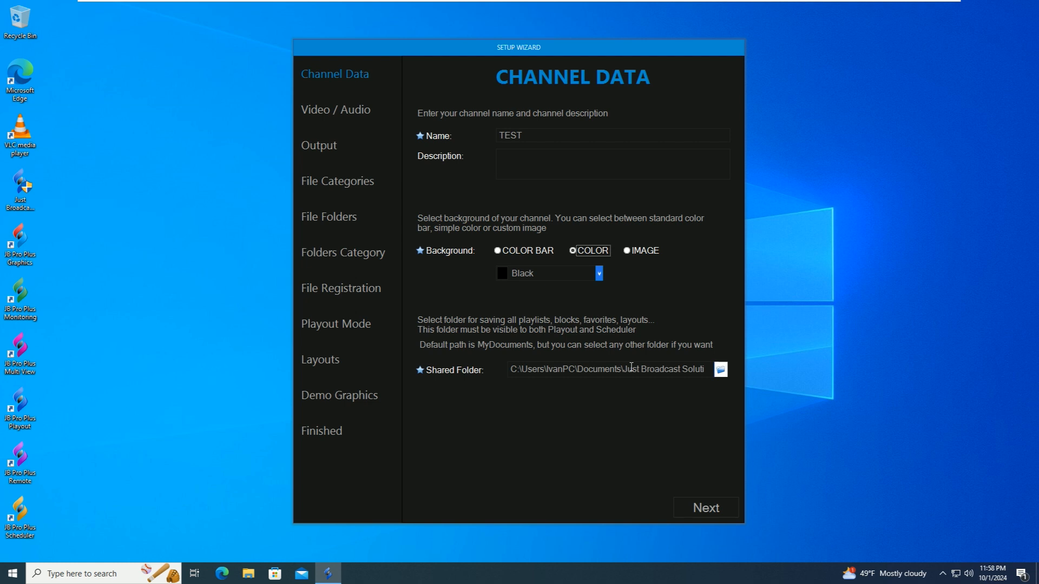
# Create the channel and its folders at the default shared location, and continue to the video and audio settings.
pyautogui.click(703, 510)
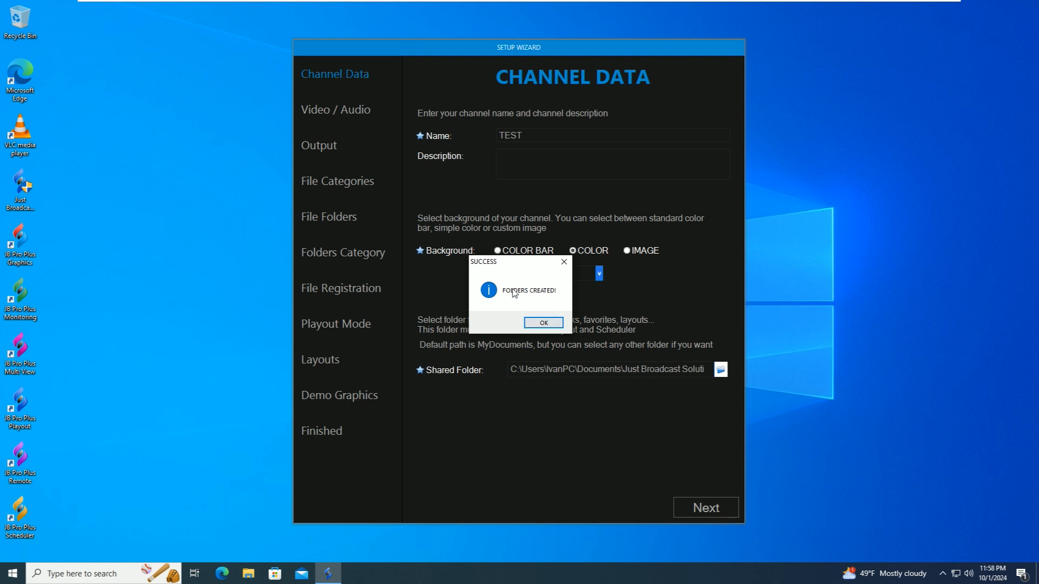
pyautogui.click(544, 322)
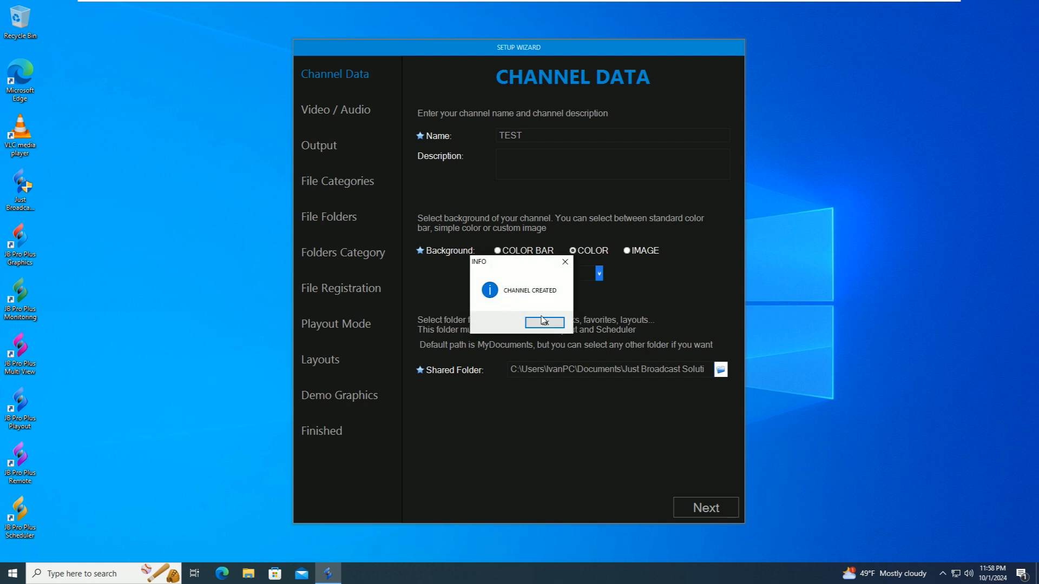
pyautogui.click(543, 321)
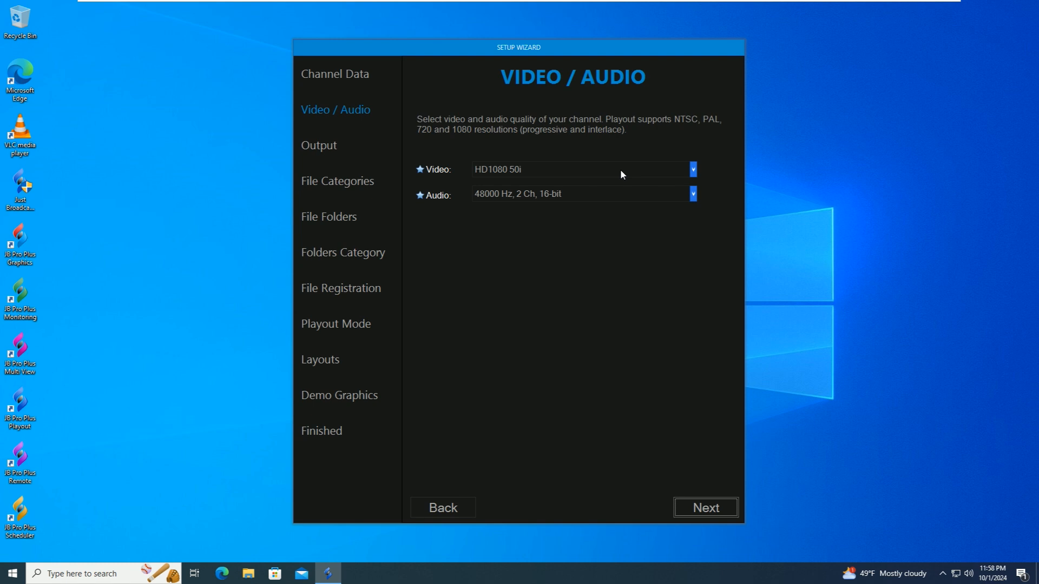
# Choose HD1080 50i video and 48000 Hz, 2 Ch, 16-bit audio for the channel, and continue to the output settings.
pyautogui.click(620, 169)
pyautogui.scroll(4, 596, 236)
pyautogui.scroll(-5, 596, 235)
pyautogui.scroll(2, 617, 251)
pyautogui.click(541, 203)
pyautogui.click(577, 196)
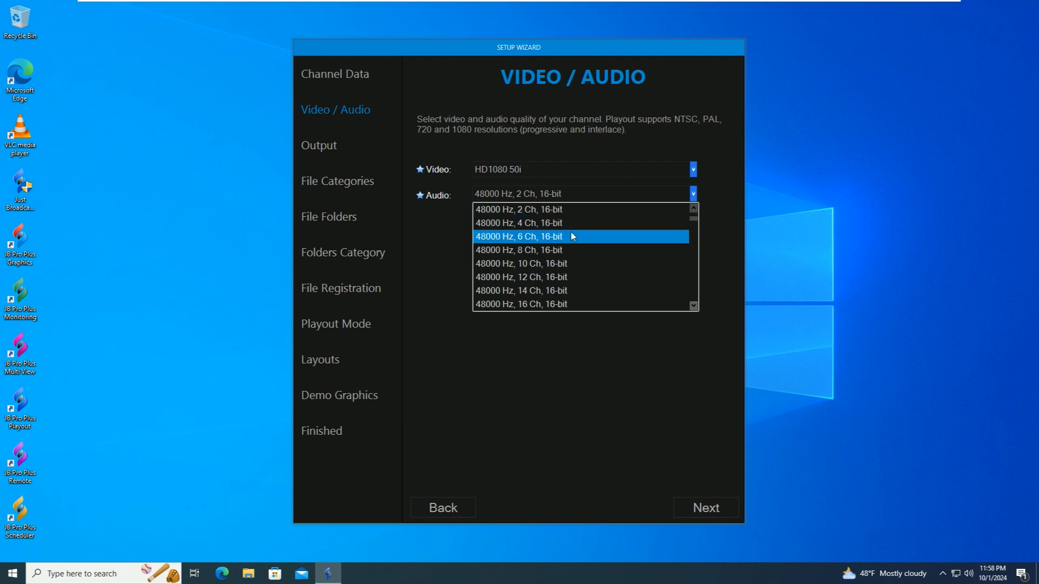
pyautogui.click(573, 209)
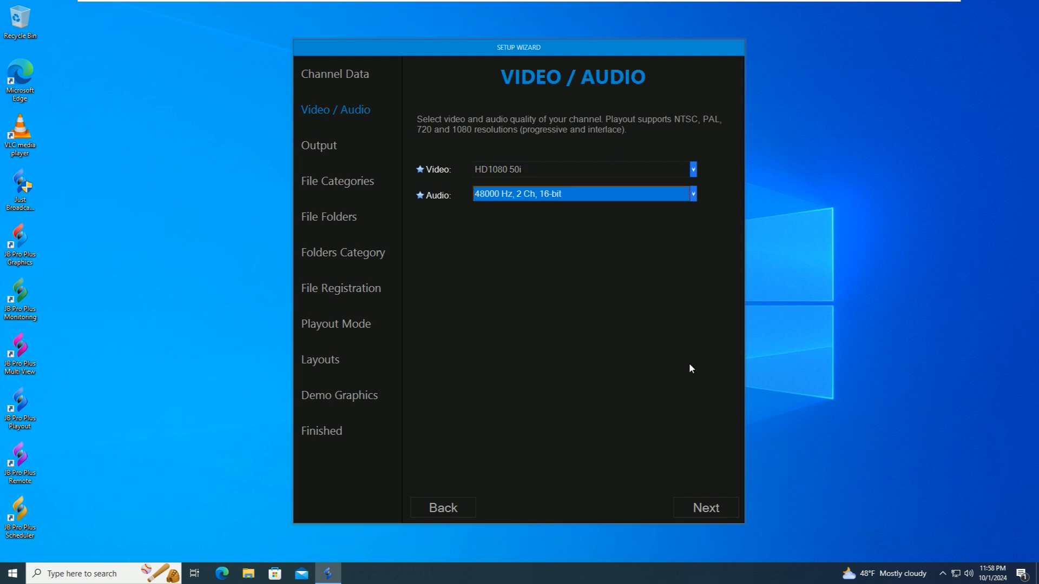
pyautogui.click(704, 507)
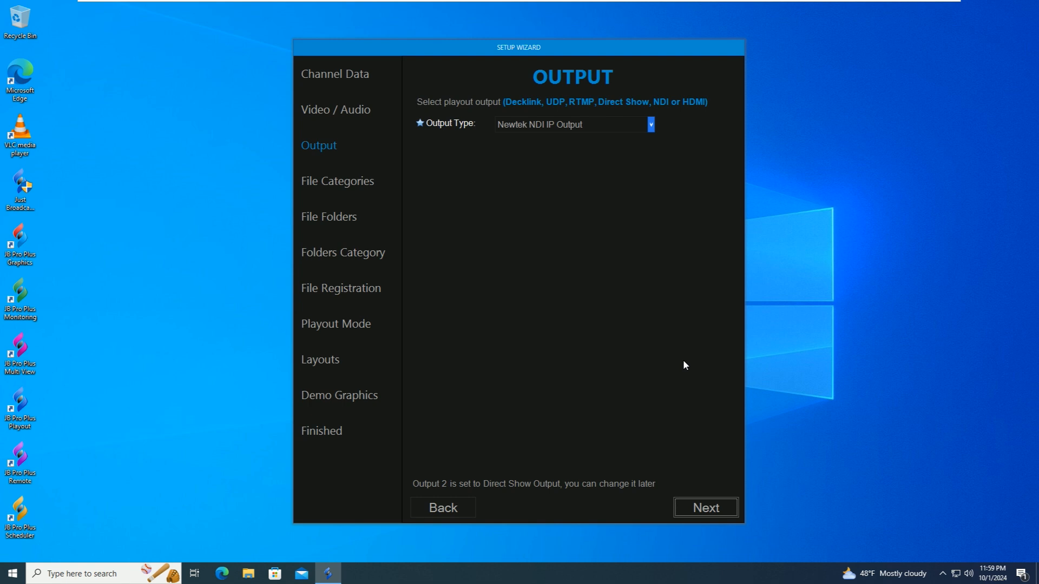
# Review the available output types, keep Newtek NDI IP Output, and continue to the file categories.
pyautogui.click(639, 127)
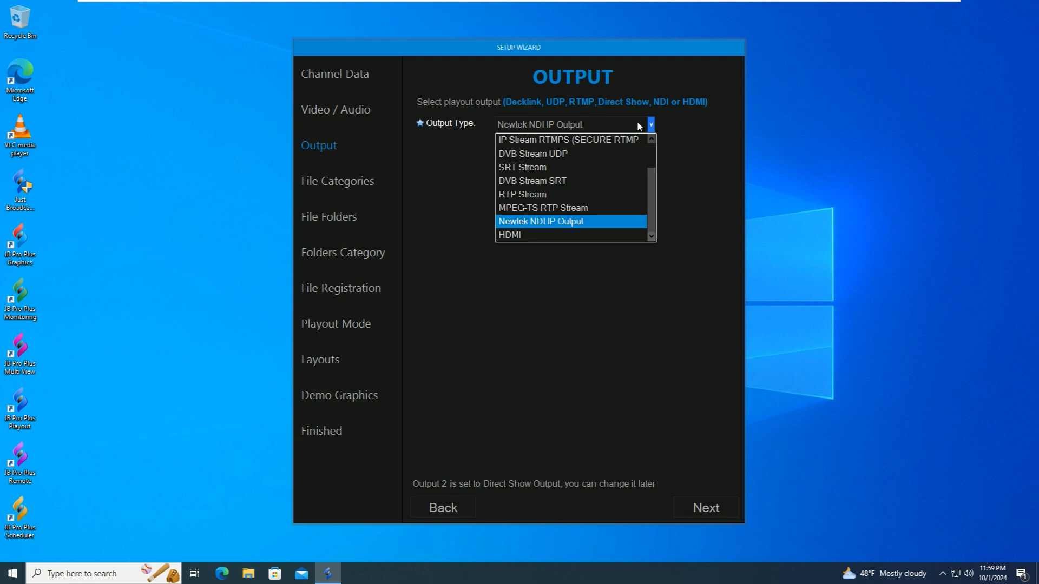
pyautogui.scroll(1, 606, 210)
pyautogui.scroll(-1, 606, 210)
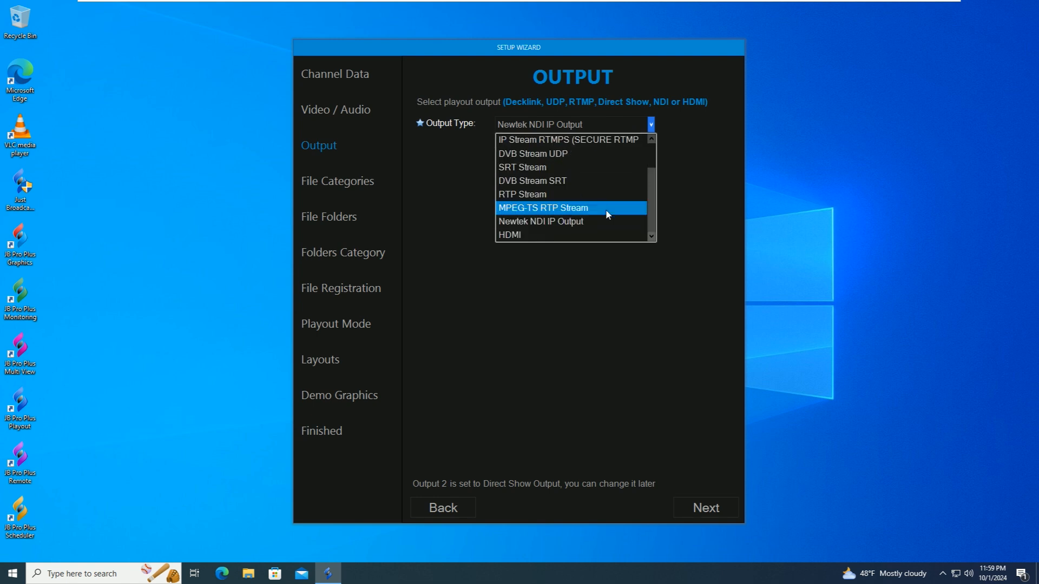
pyautogui.scroll(1, 606, 211)
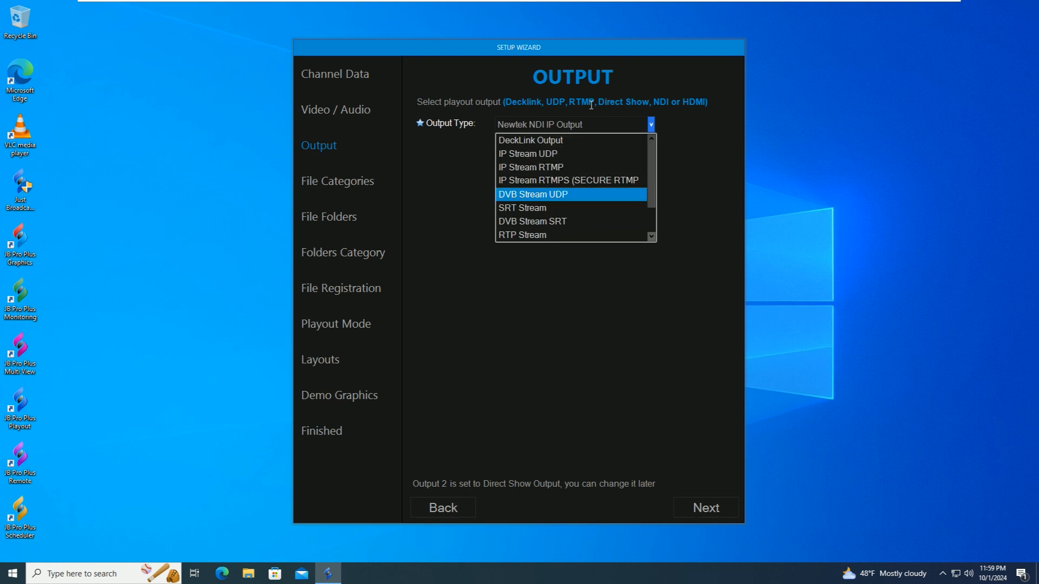
pyautogui.click(708, 205)
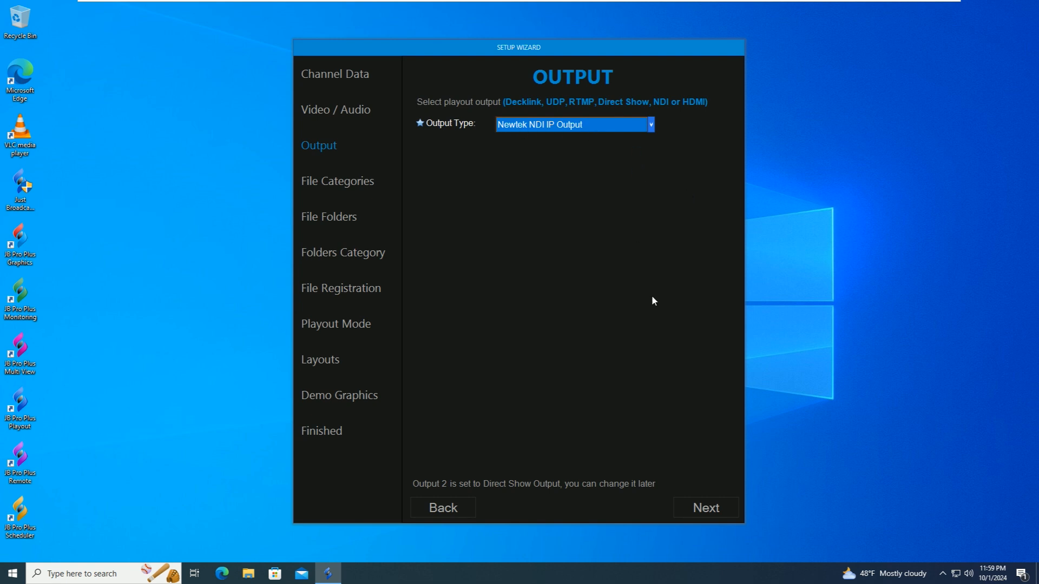
pyautogui.click(702, 507)
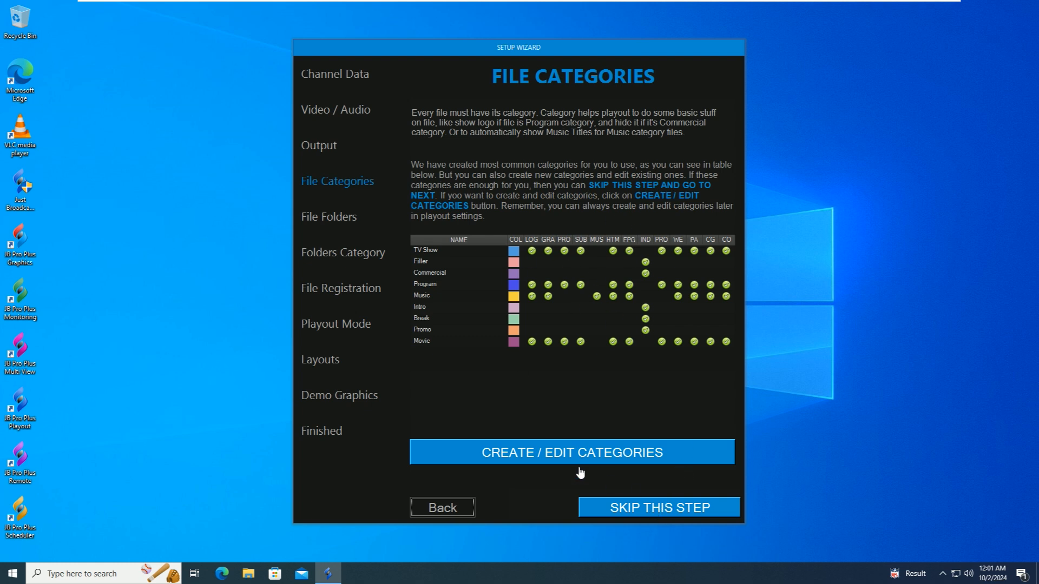
# Open the file category editor, sort the categories by name and examine the properties of Filler, Program, Commercial and TV Show.
pyautogui.click(538, 452)
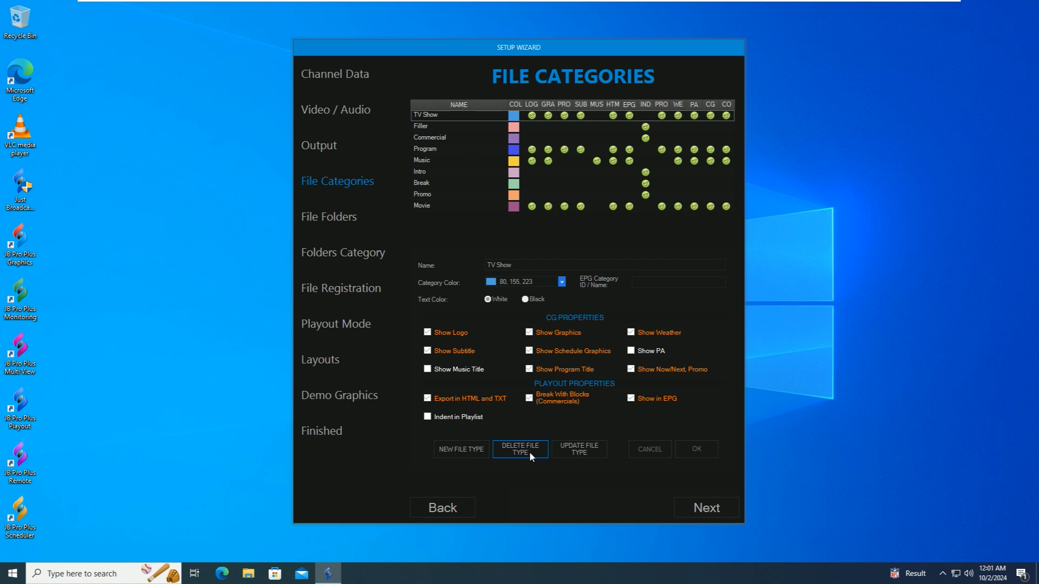
pyautogui.moveTo(427, 136)
pyautogui.mouseDown()
pyautogui.moveTo(424, 197)
pyautogui.moveTo(434, 141)
pyautogui.mouseUp()
pyautogui.click(432, 128)
pyautogui.click(430, 104)
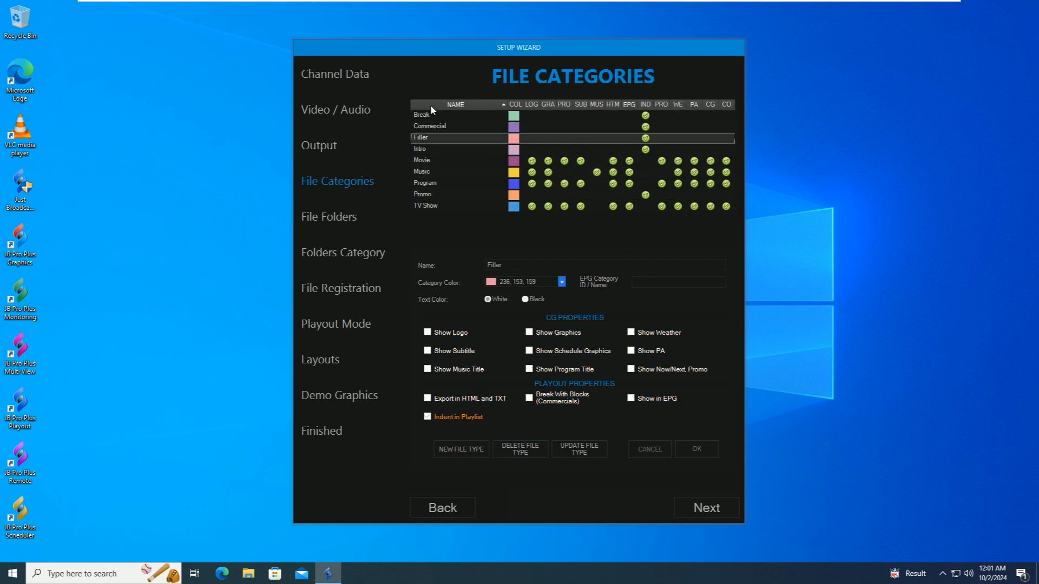
pyautogui.click(430, 105)
pyautogui.click(434, 118)
pyautogui.click(431, 140)
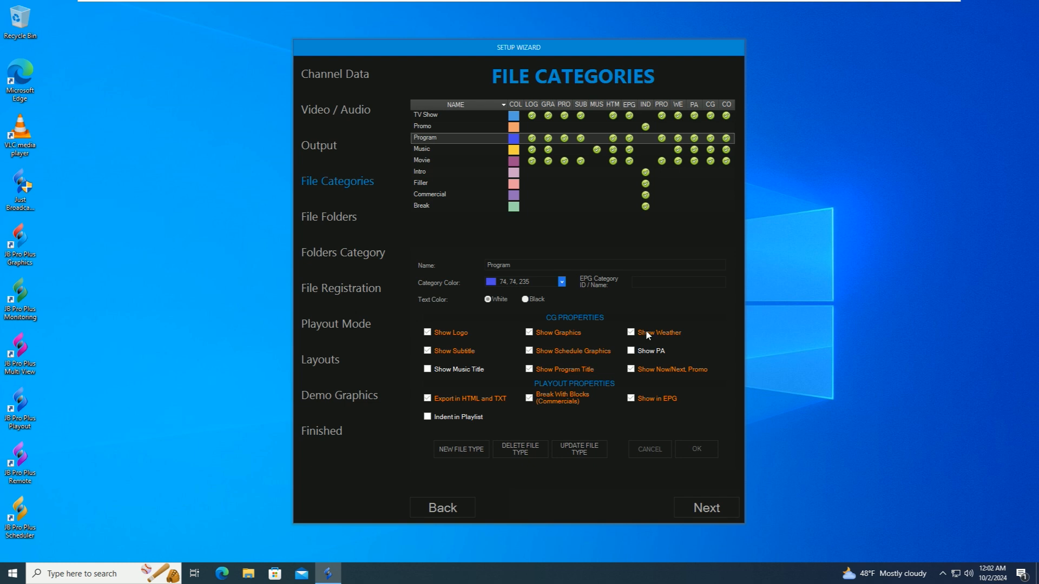
pyautogui.click(430, 195)
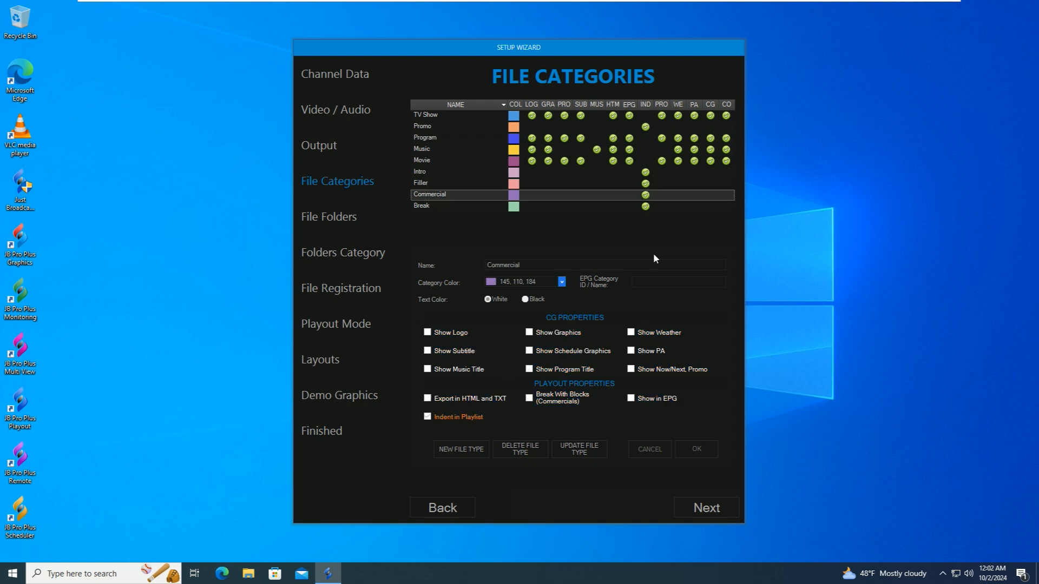
pyautogui.click(425, 117)
pyautogui.click(431, 139)
pyautogui.click(589, 449)
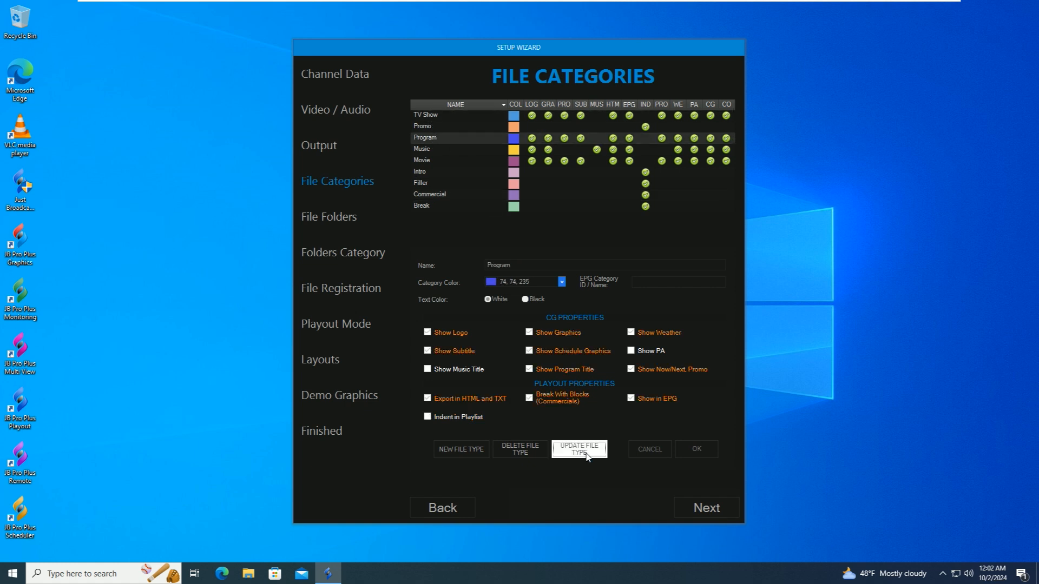
pyautogui.click(563, 285)
pyautogui.click(676, 310)
pyautogui.click(462, 333)
pyautogui.click(461, 333)
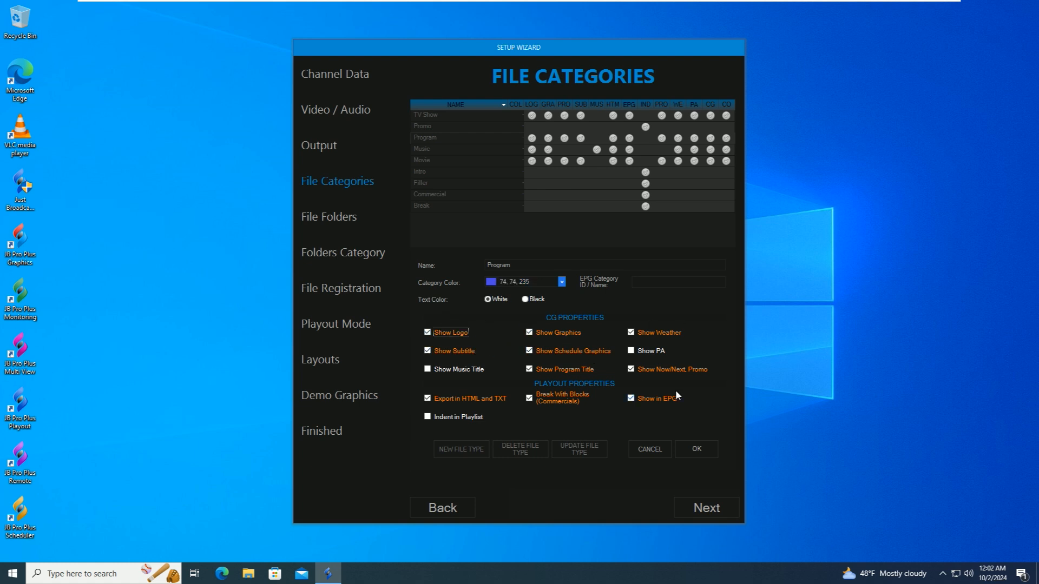
pyautogui.click(650, 450)
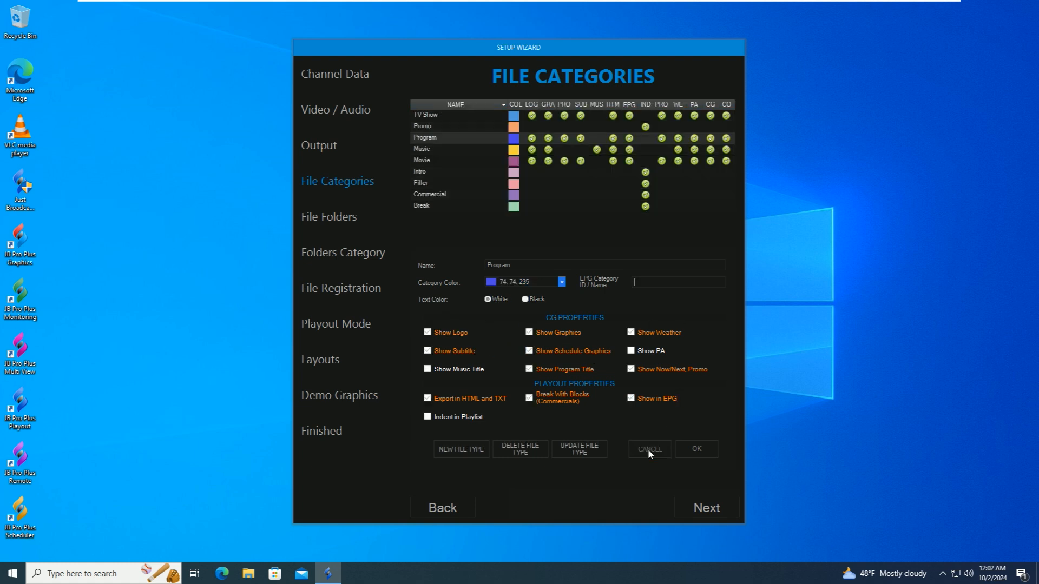
pyautogui.click(457, 452)
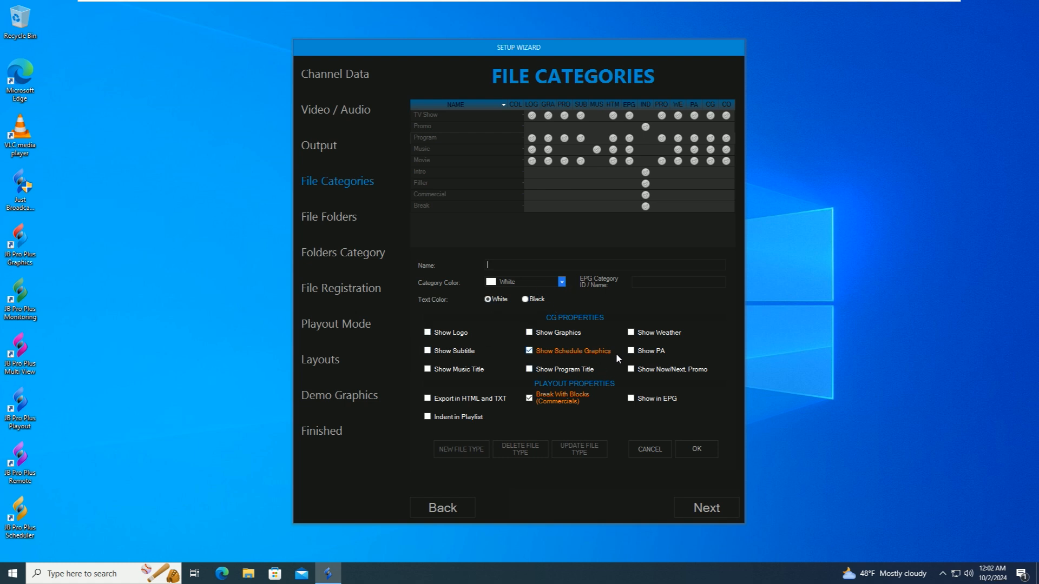
pyautogui.click(654, 451)
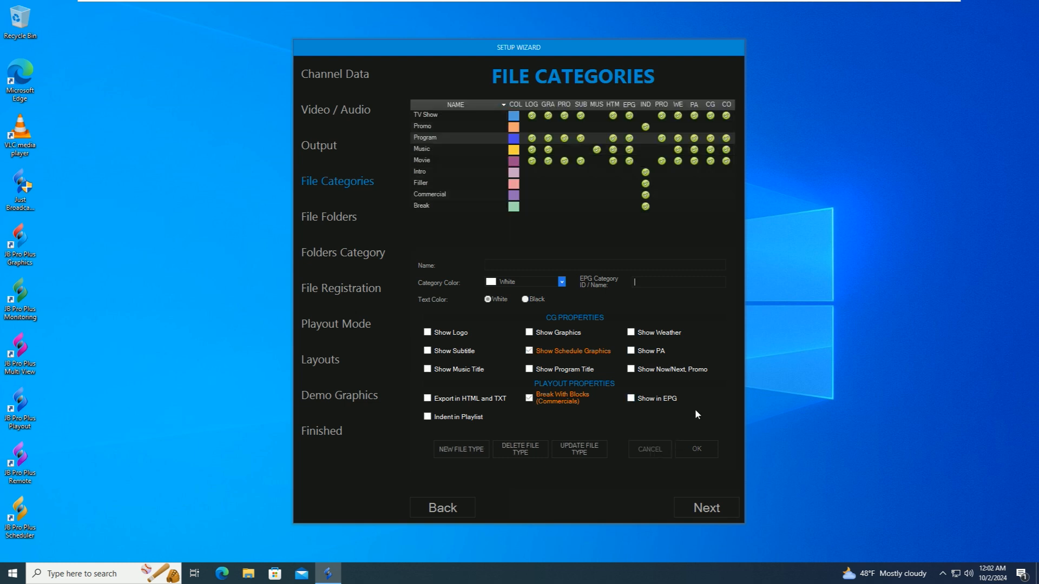
# Continue to the file folders and add the VIDEO folder from the system drive as a content folder.
pyautogui.click(703, 509)
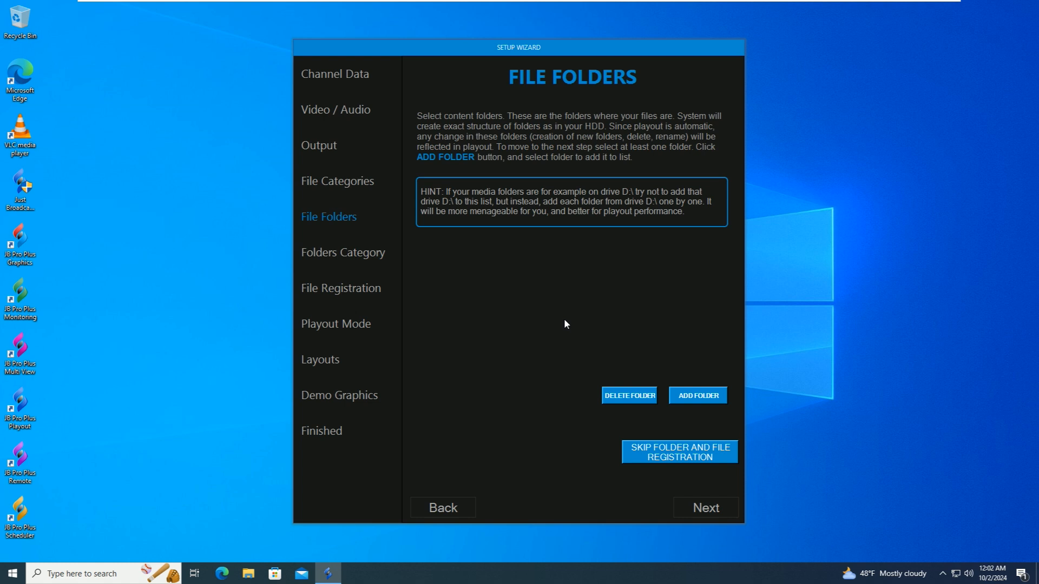
pyautogui.click(698, 396)
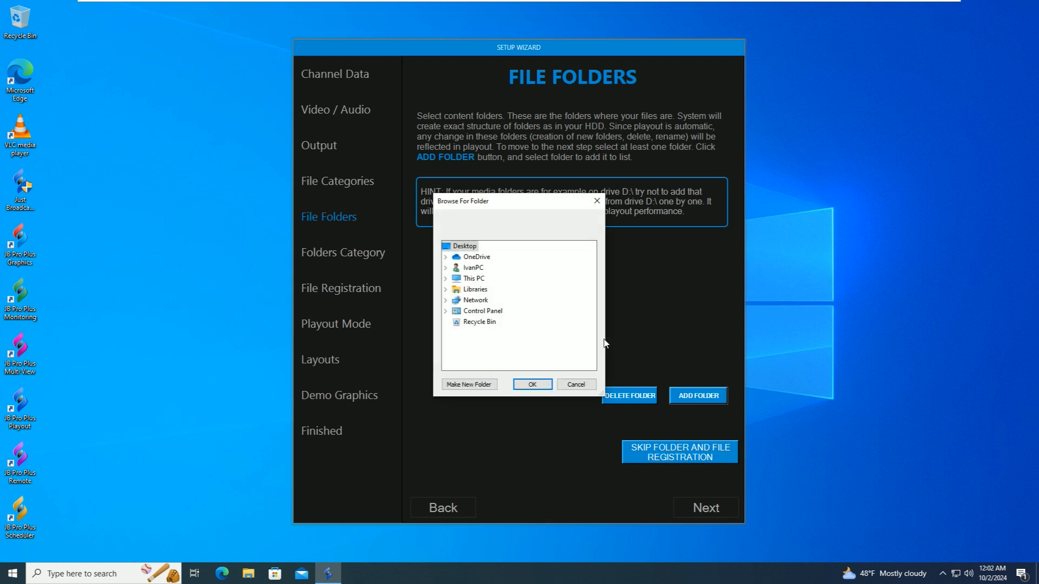
pyautogui.click(485, 280)
pyautogui.scroll(-2, 544, 299)
pyautogui.click(519, 310)
pyautogui.scroll(-3, 557, 300)
pyautogui.click(492, 300)
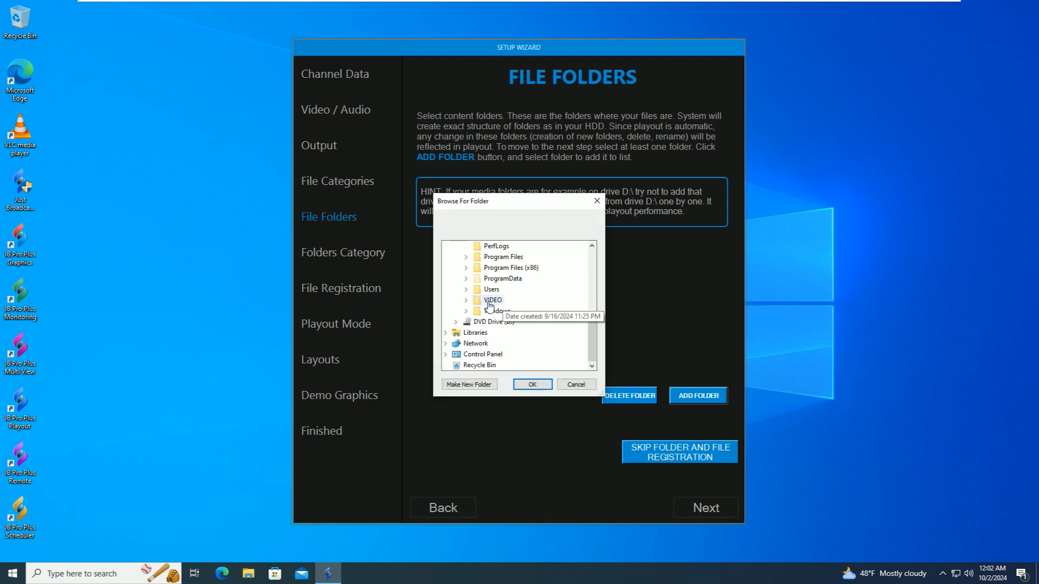
pyautogui.doubleClick(490, 301)
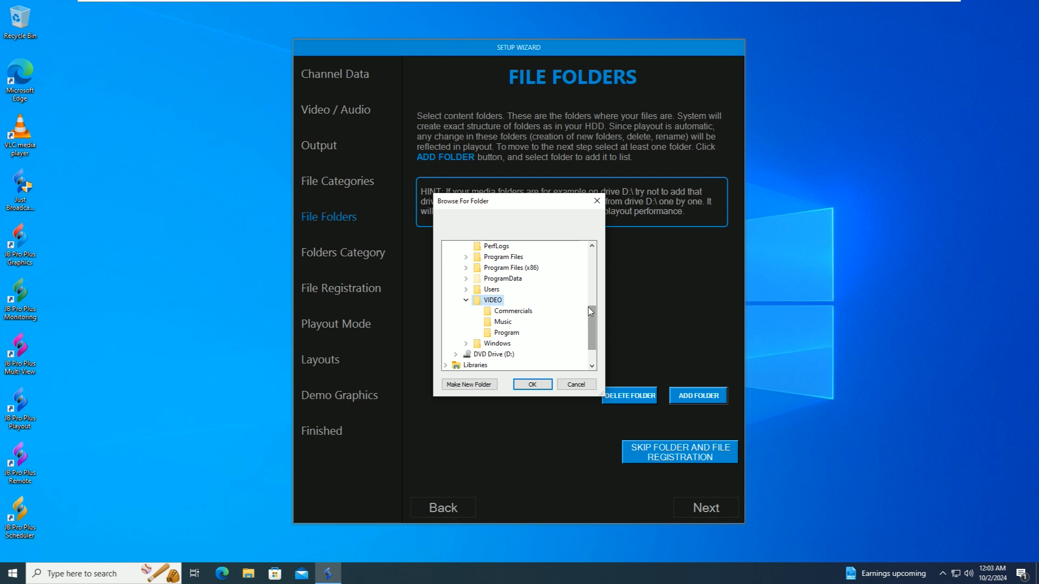
pyautogui.click(525, 384)
pyautogui.click(704, 507)
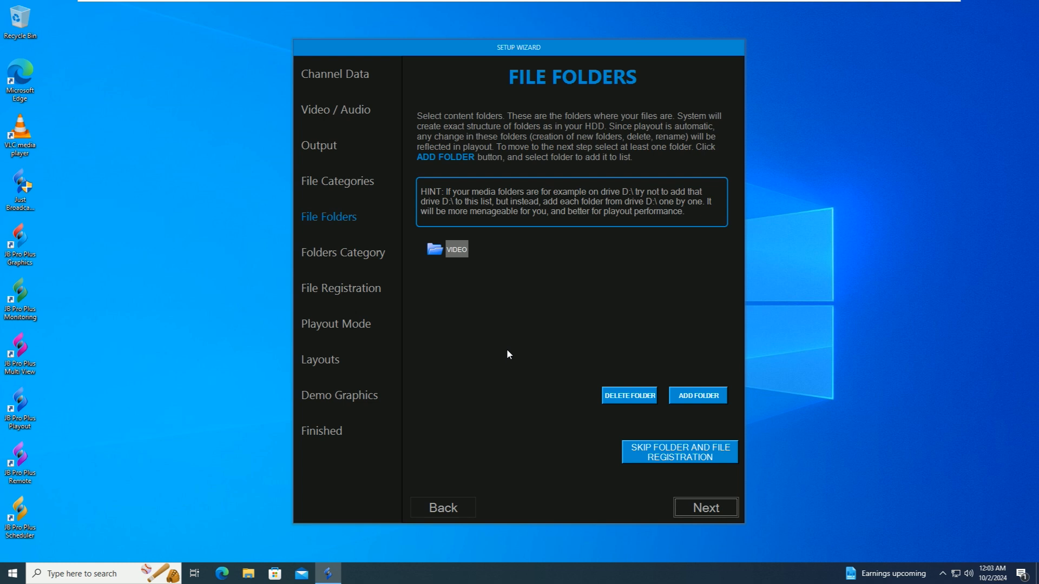
# Continue to the folder categories and assign the Program category to the VIDEO folder and all its subfolders.
pyautogui.click(703, 506)
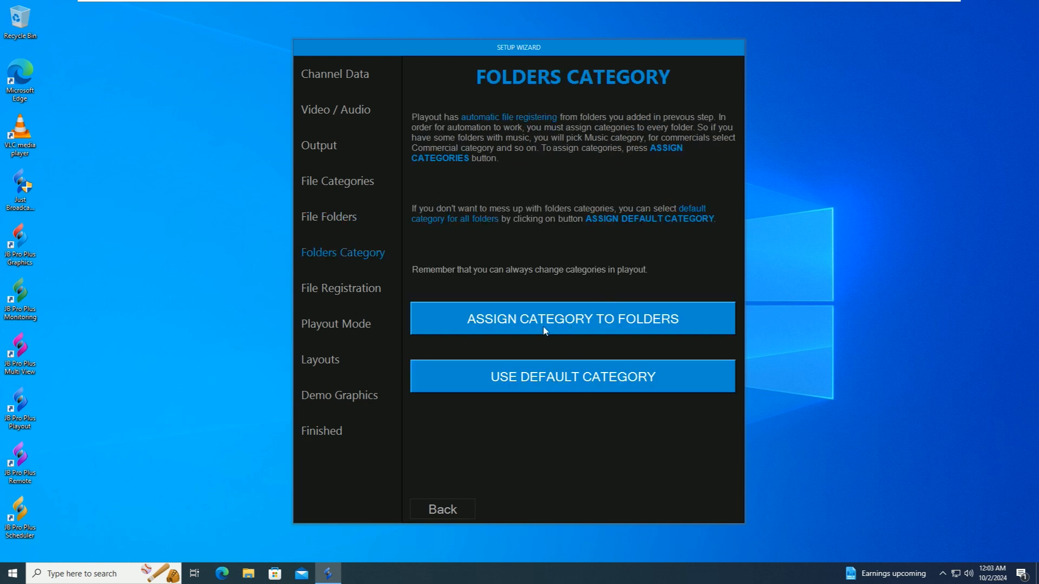
pyautogui.click(610, 323)
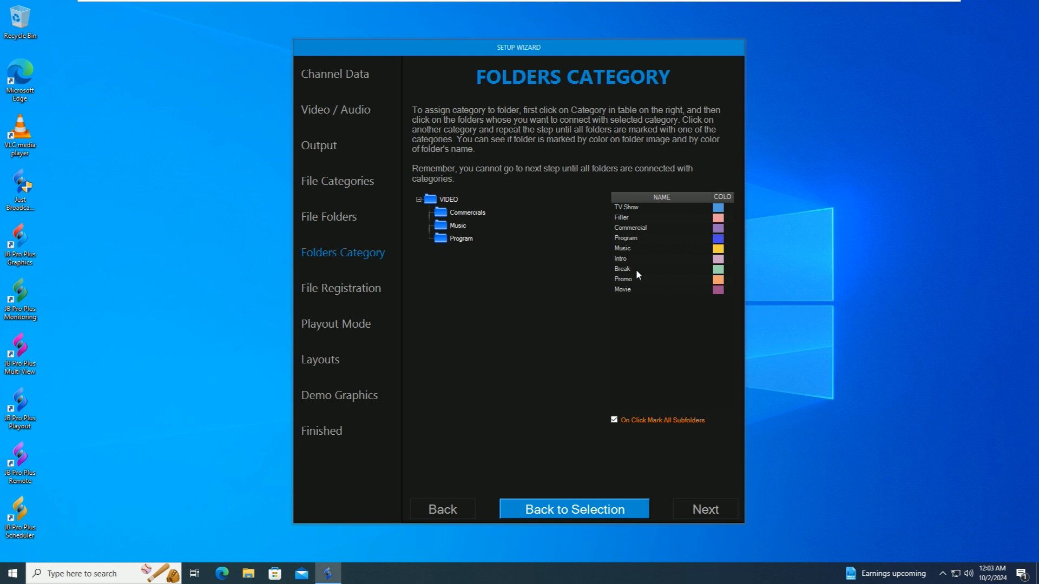
pyautogui.click(639, 239)
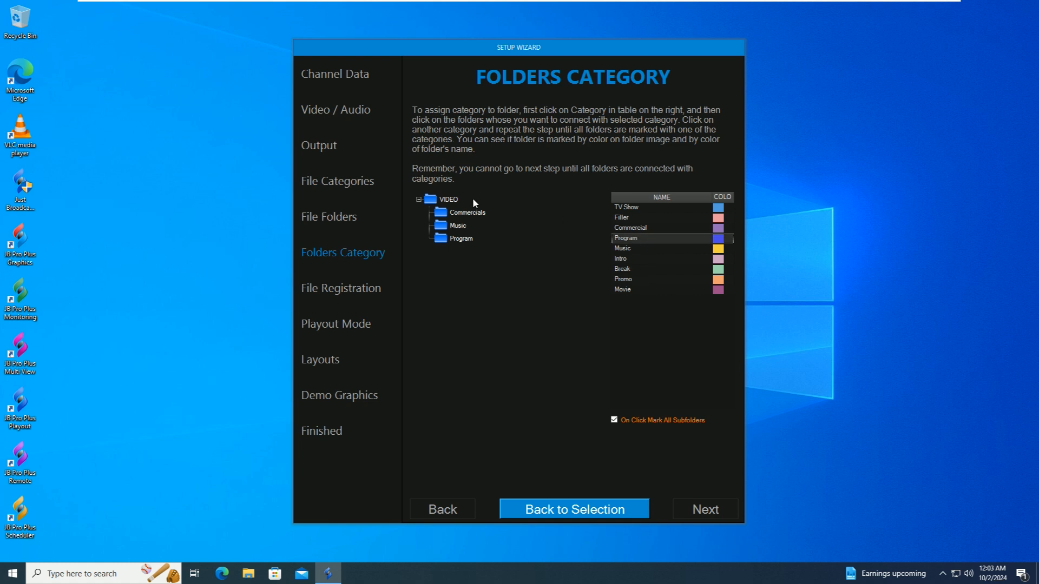
pyautogui.click(449, 200)
pyautogui.click(615, 421)
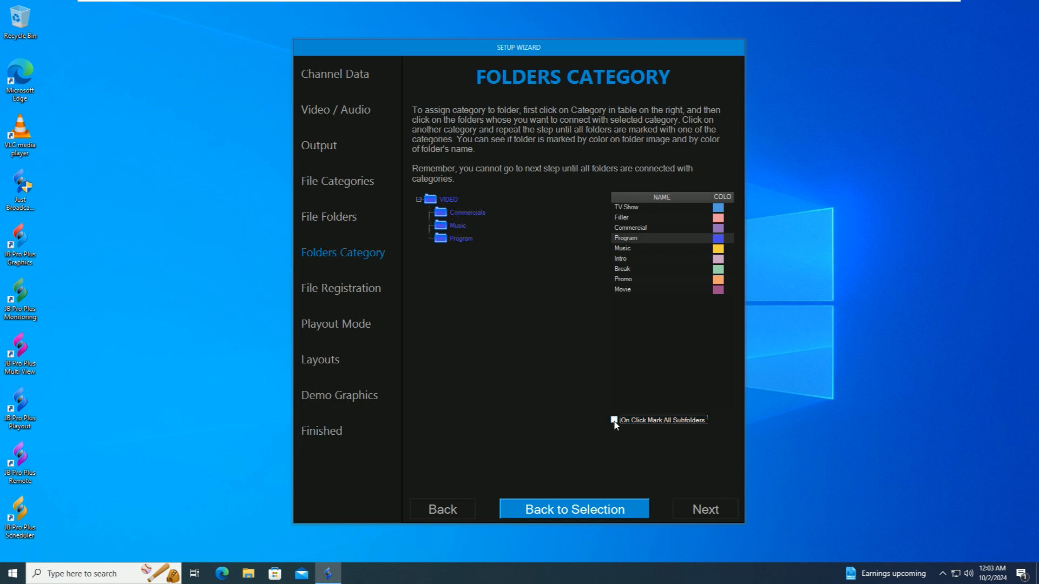
pyautogui.click(615, 420)
# Assign the Commercial category to the Commercials folder and Music to the Music folder, and continue to file registration.
pyautogui.click(663, 229)
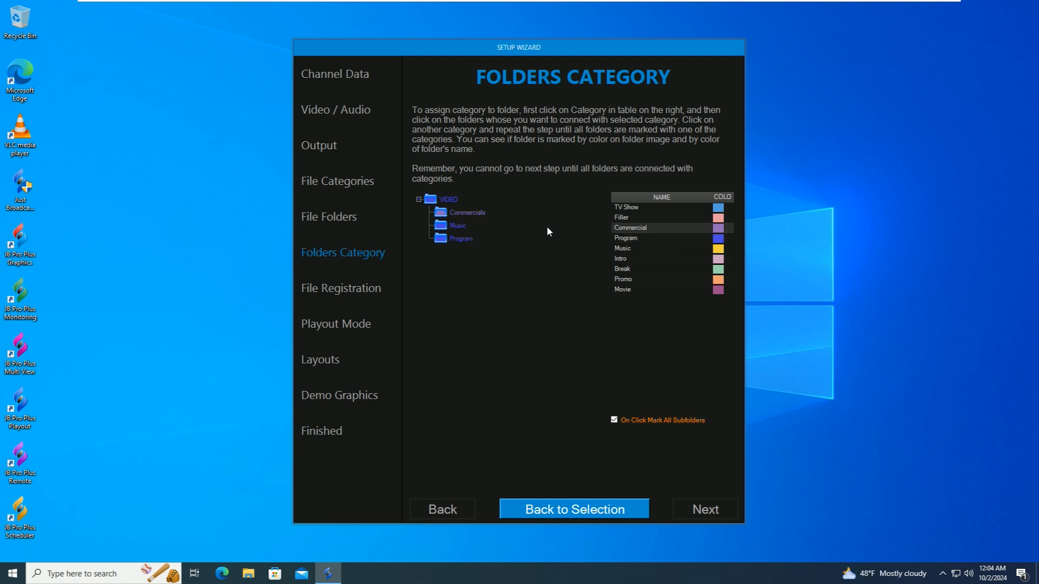
pyautogui.click(655, 250)
pyautogui.click(460, 226)
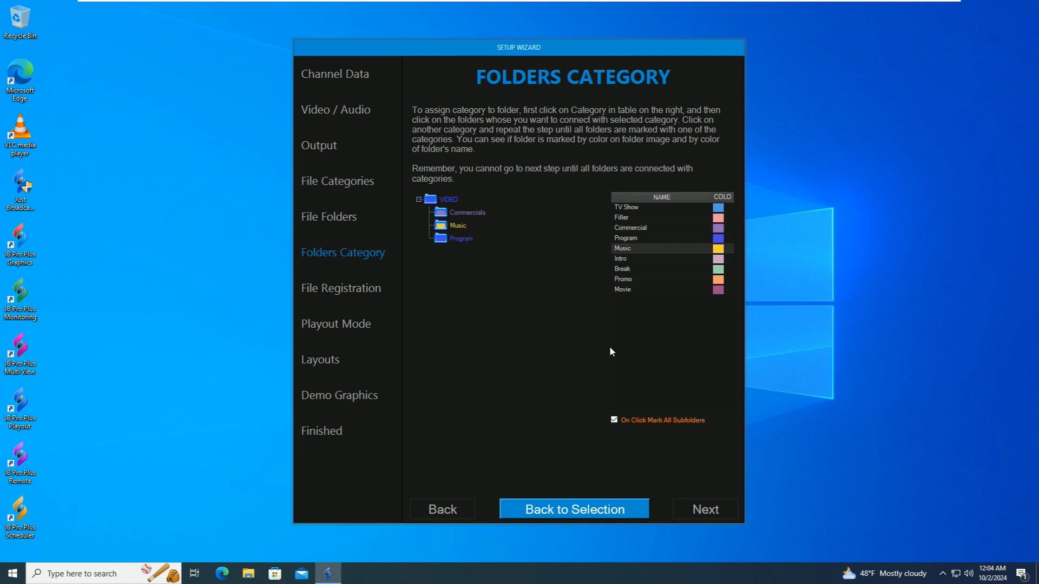
pyautogui.click(704, 511)
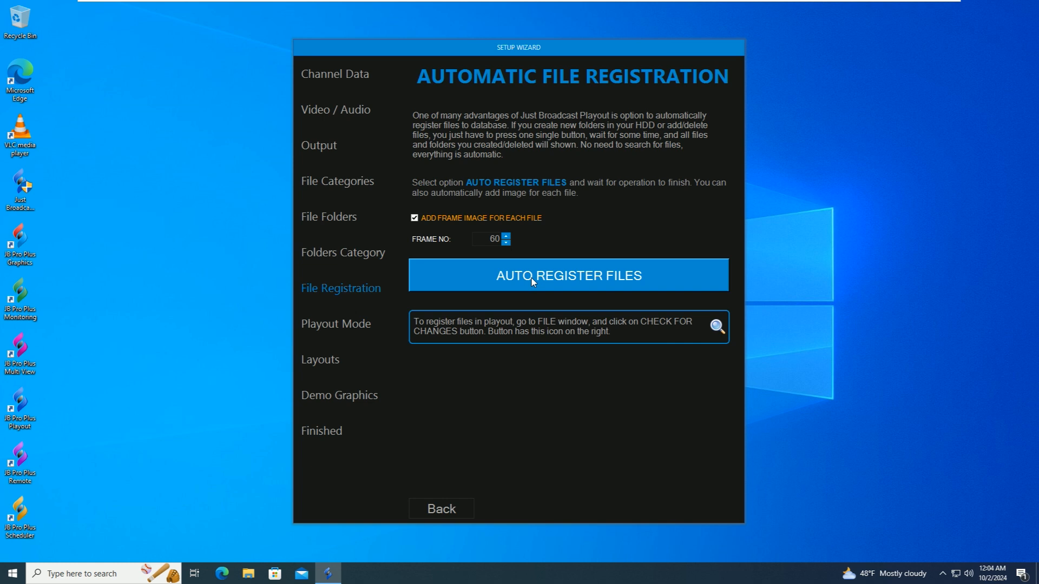
# Auto-register the files with a frame image for each, and choose full automatic playout mode.
pyautogui.click(553, 277)
pyautogui.click(706, 510)
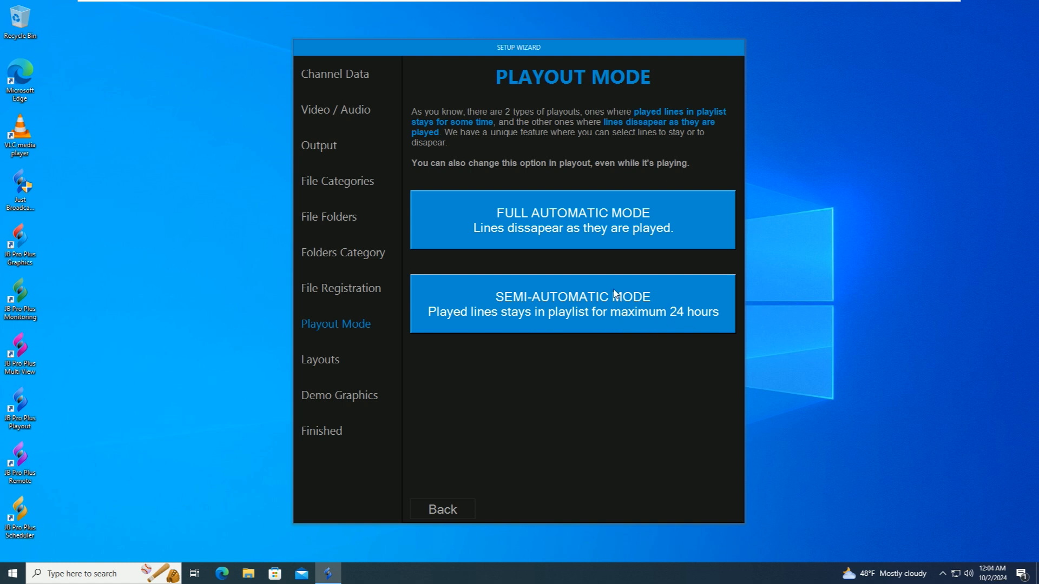
pyautogui.click(576, 220)
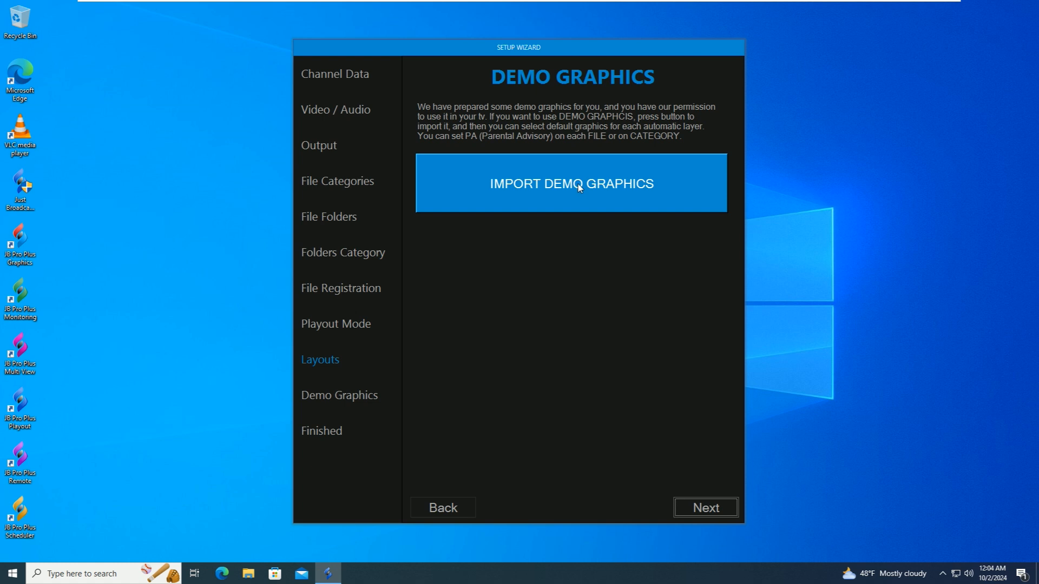
# Import the demo graphics and review the available default channel logo and music templates.
pyautogui.click(572, 184)
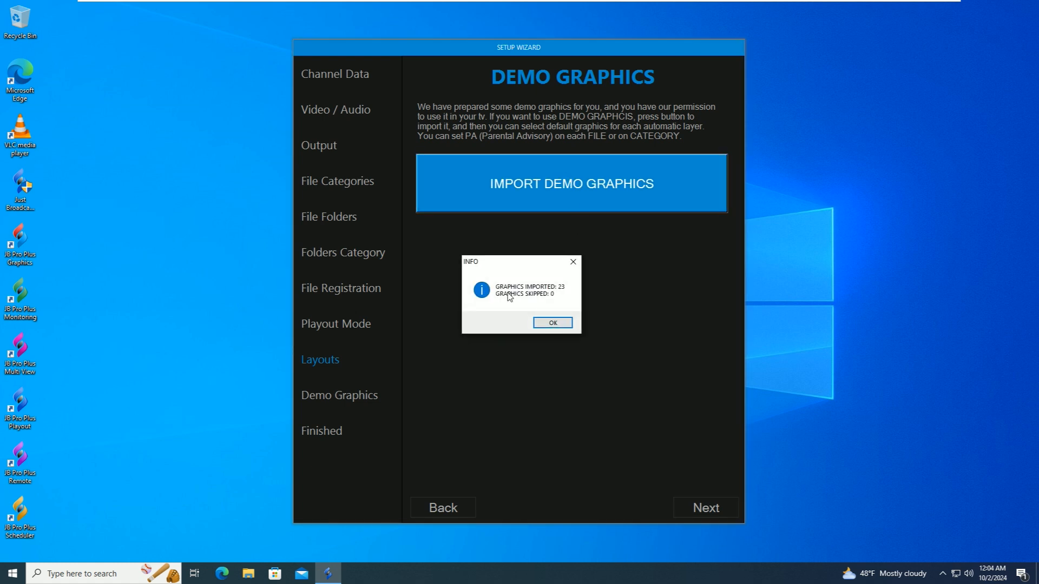
pyautogui.click(555, 324)
pyautogui.click(618, 234)
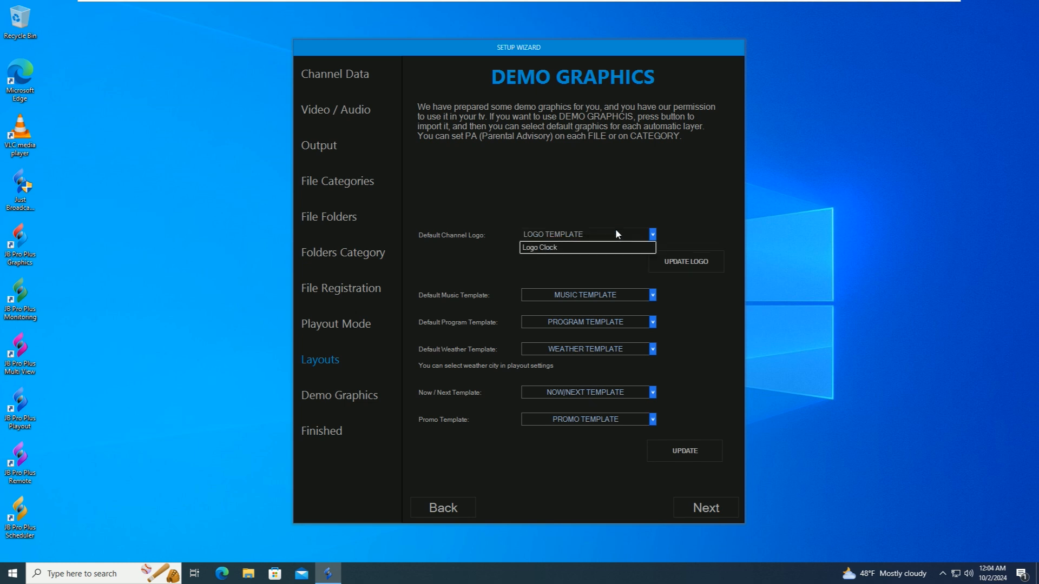
pyautogui.click(584, 301)
pyautogui.click(582, 298)
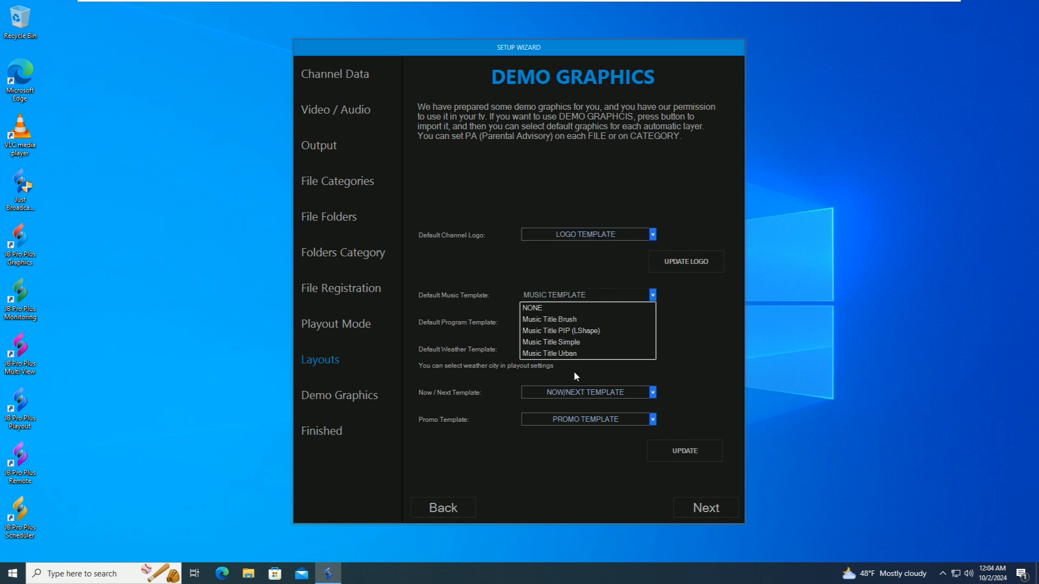
pyautogui.click(544, 260)
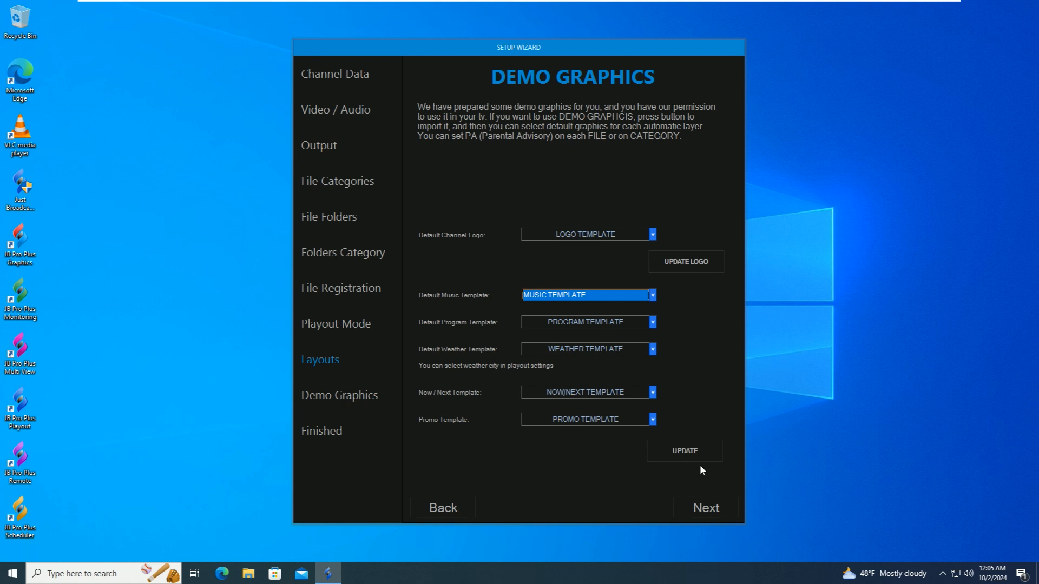
# Finish the setup wizard and restart JB Pro Plus Playout, allowing it to make changes to the device.
pyautogui.click(706, 508)
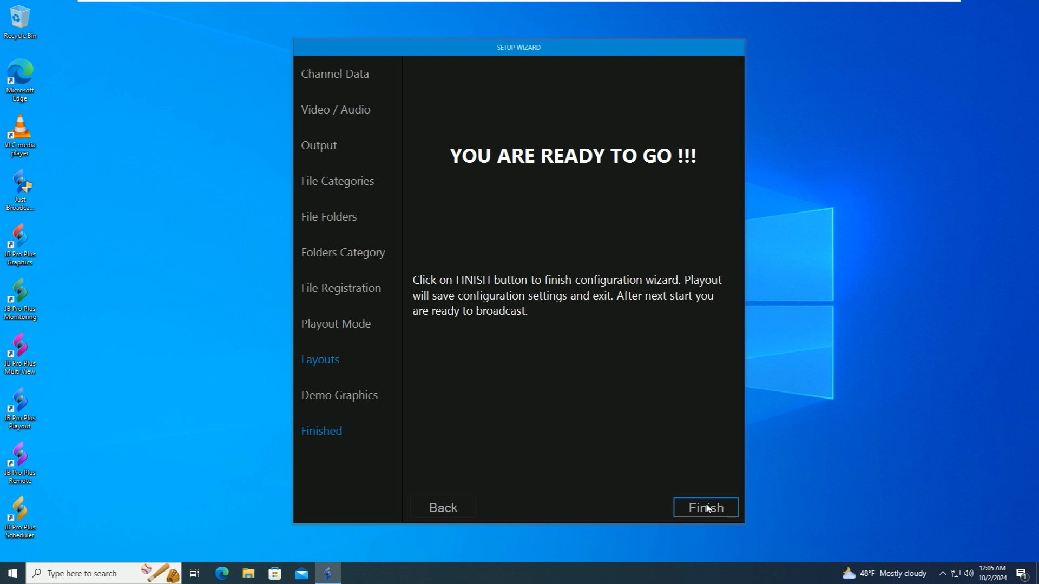
pyautogui.click(718, 510)
pyautogui.click(607, 325)
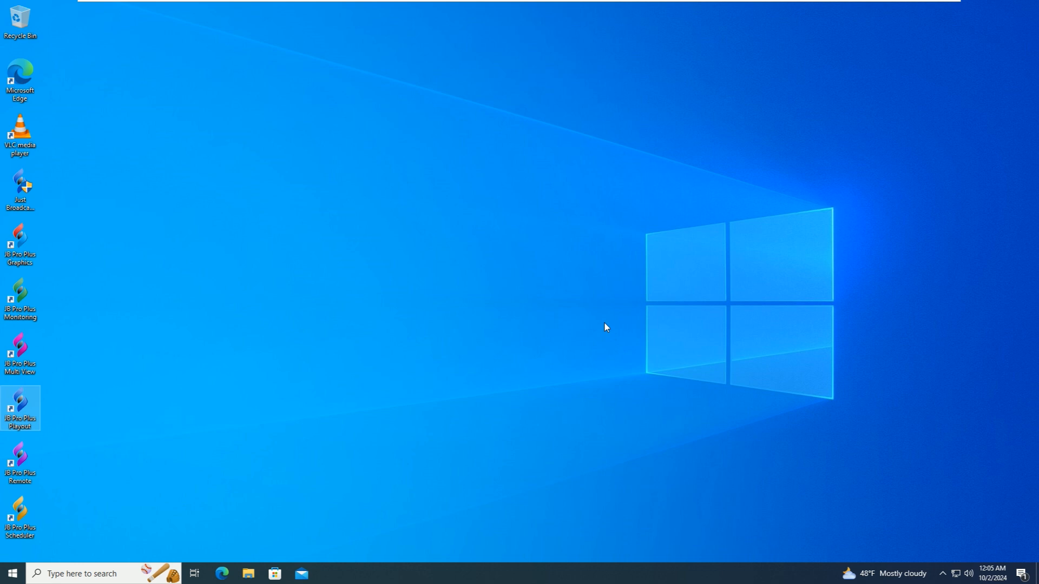
pyautogui.doubleClick(25, 407)
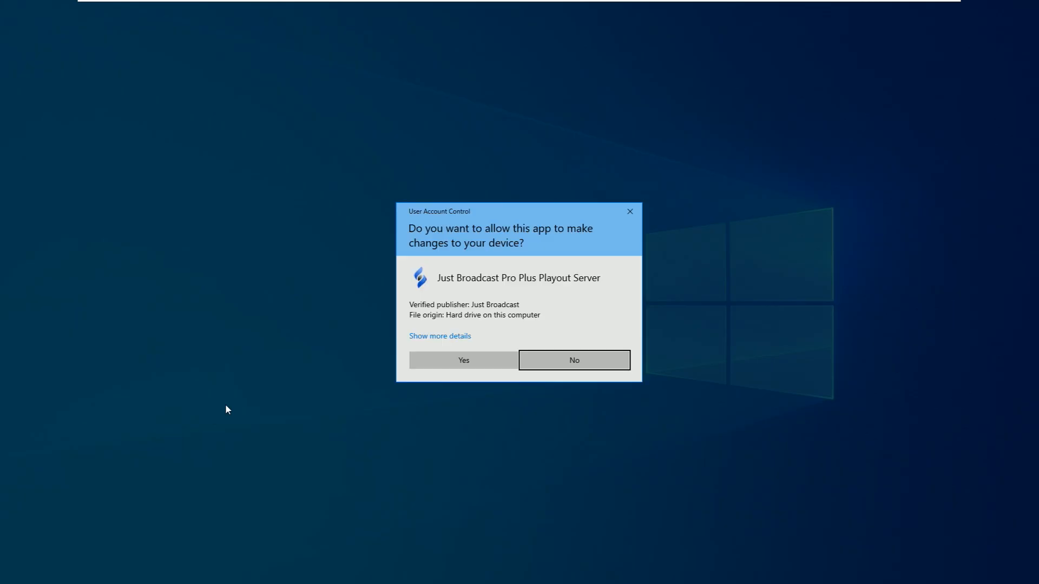
pyautogui.click(483, 363)
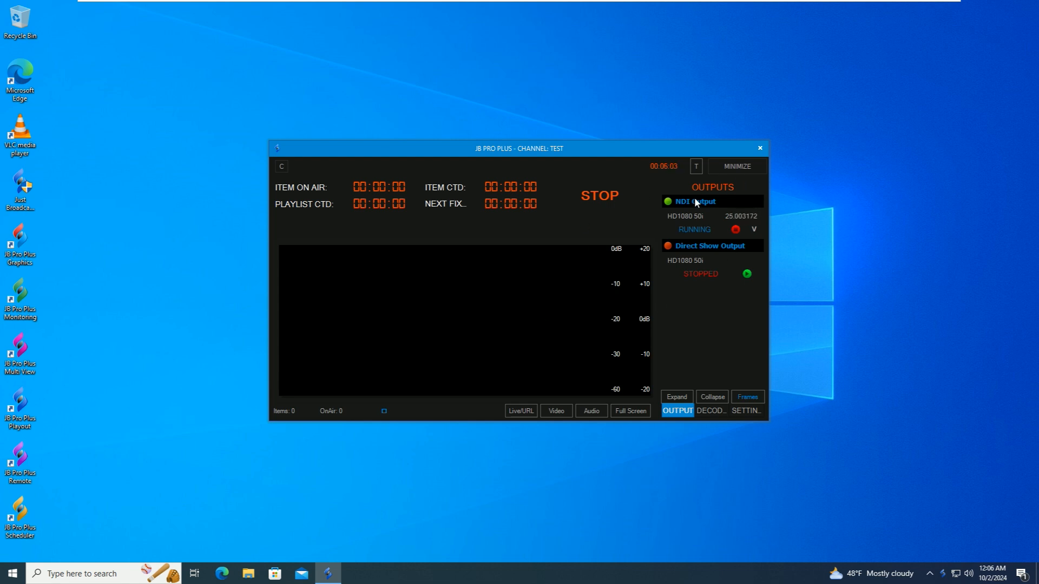
# Minimize the TEST channel's playout window to the system tray and restore it.
pyautogui.click(743, 167)
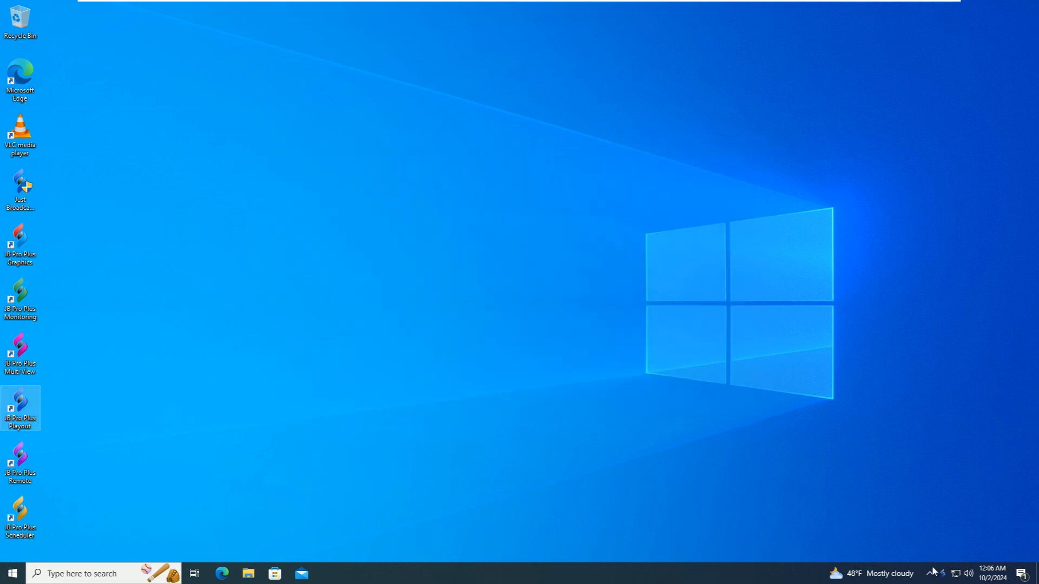
pyautogui.click(932, 573)
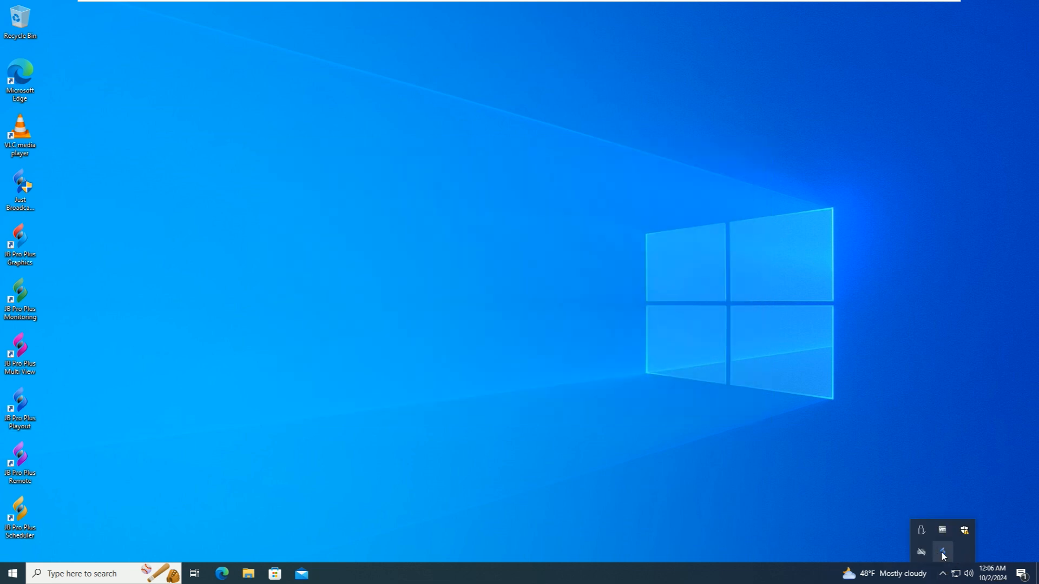
pyautogui.click(942, 552)
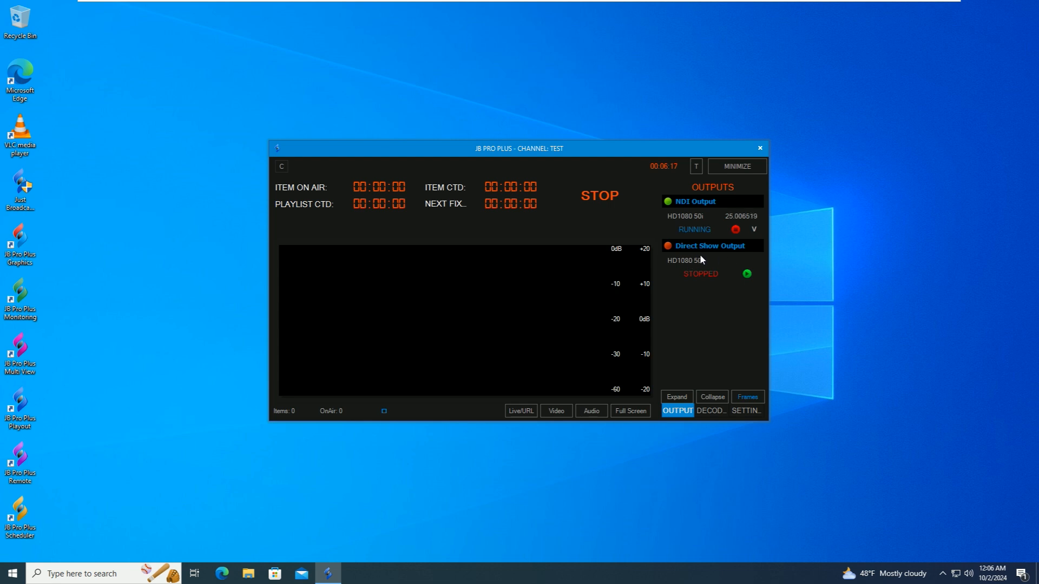
# Open the Output 1 settings, review the output types, and set the playout type to DVB Stream UDP.
pyautogui.click(745, 411)
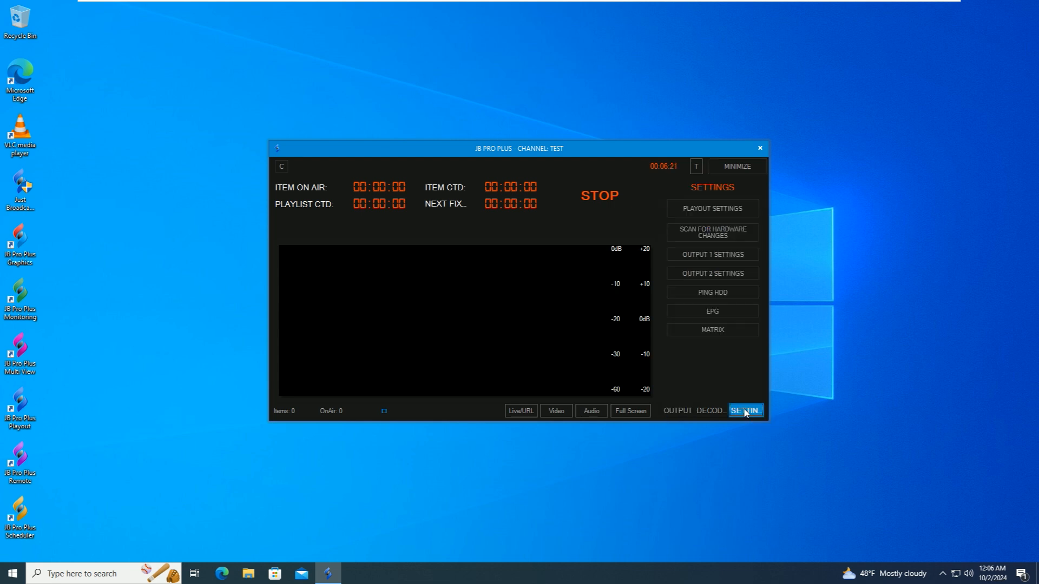
pyautogui.click(728, 253)
pyautogui.click(508, 113)
pyautogui.scroll(1, 504, 168)
pyautogui.scroll(-1, 510, 163)
pyautogui.scroll(1, 503, 173)
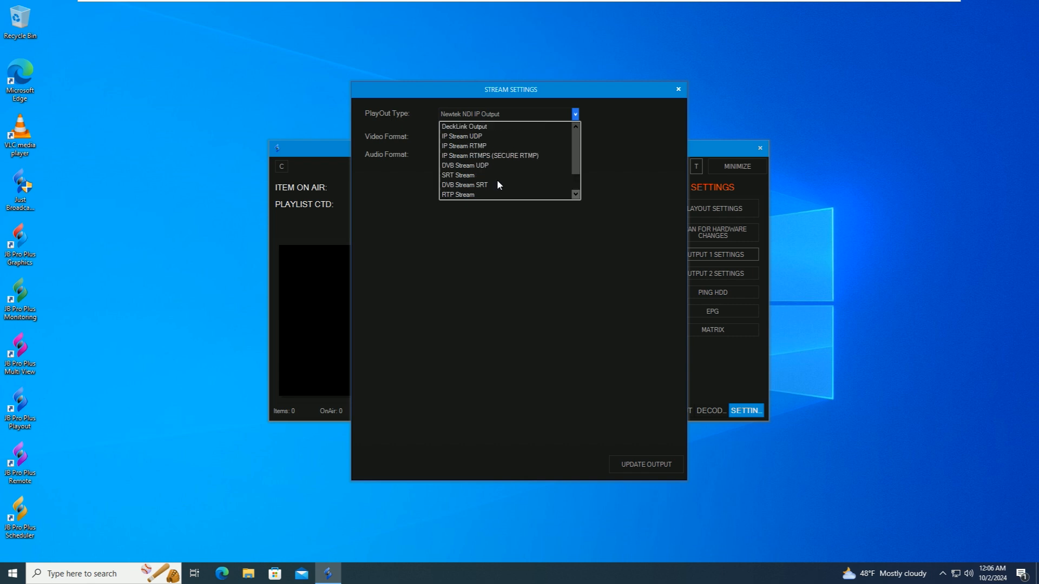
pyautogui.scroll(-1, 554, 158)
pyautogui.scroll(1, 554, 157)
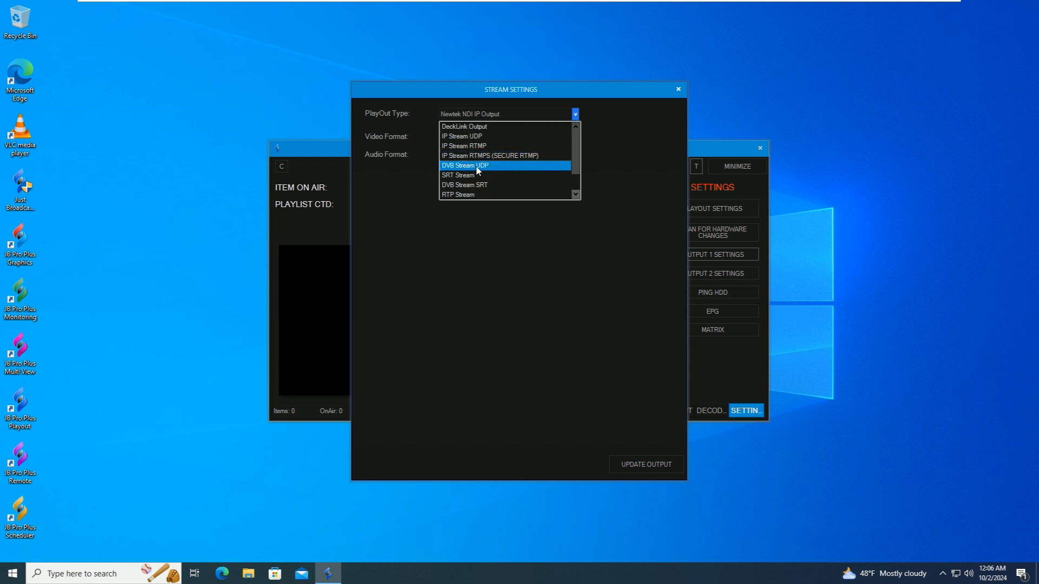
pyautogui.click(492, 165)
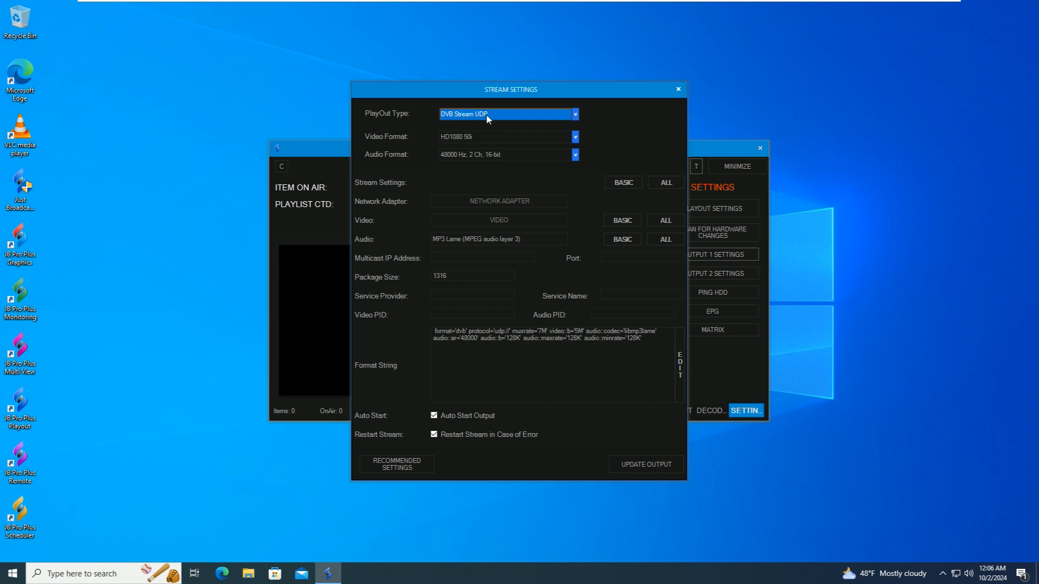
# Set the stream's network adapter to Localhost (127.0.0.1), its video codec to Cisco OpenH264 Encoder and its audio codec to AAC.
pyautogui.click(502, 199)
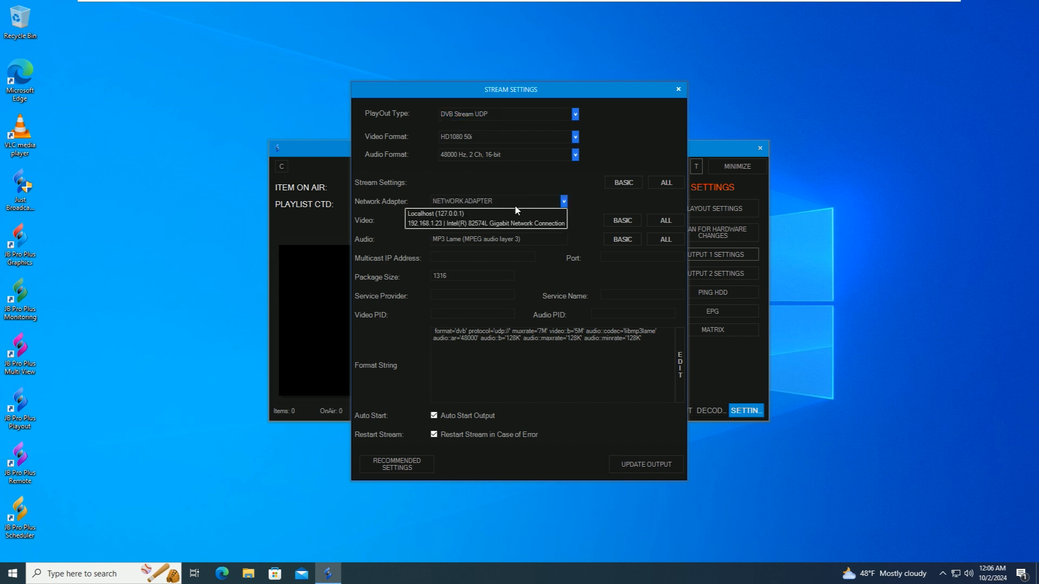
pyautogui.click(485, 212)
pyautogui.click(510, 221)
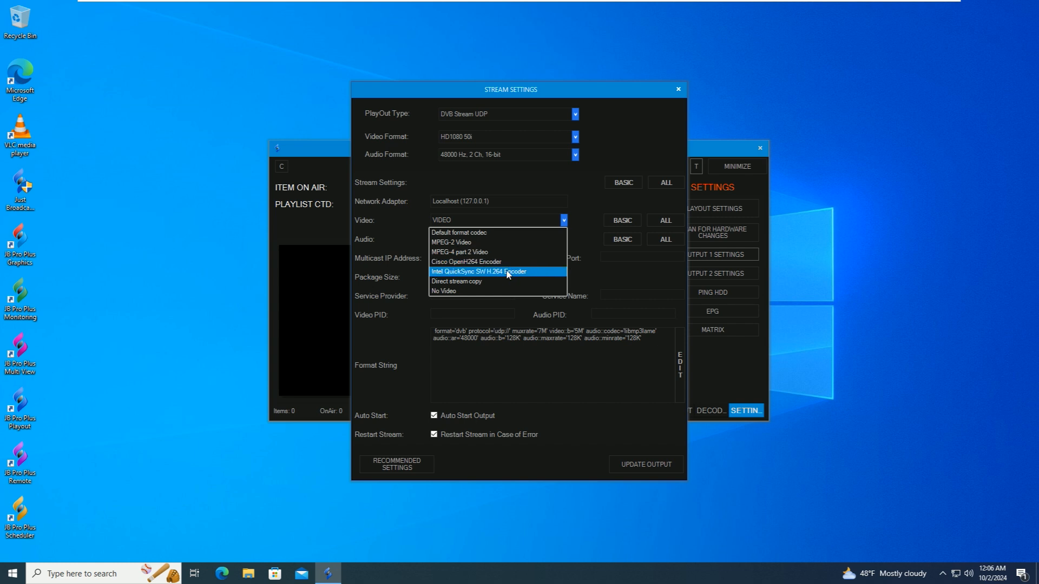
pyautogui.click(454, 262)
pyautogui.click(521, 240)
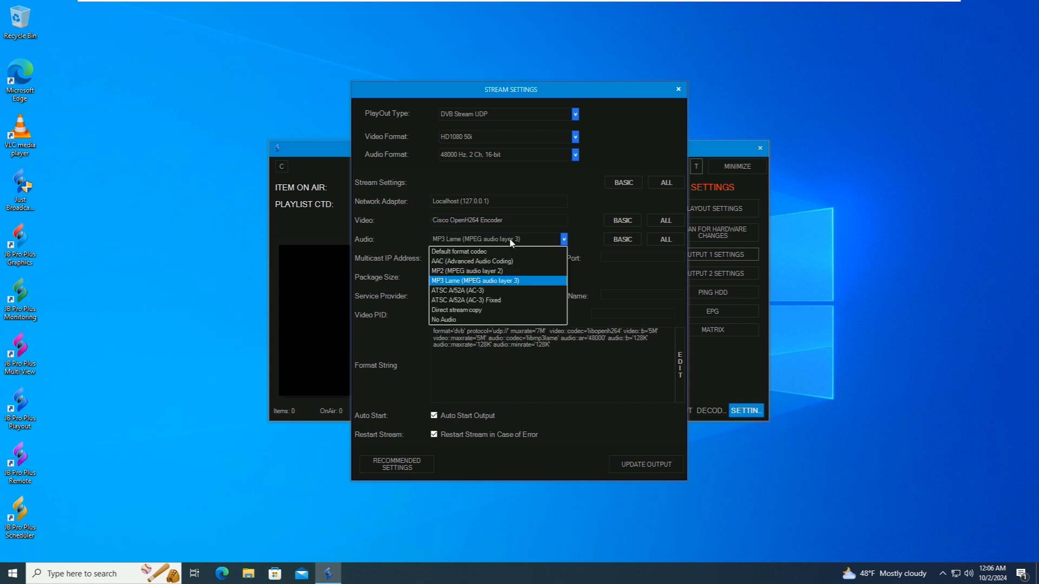
pyautogui.click(451, 262)
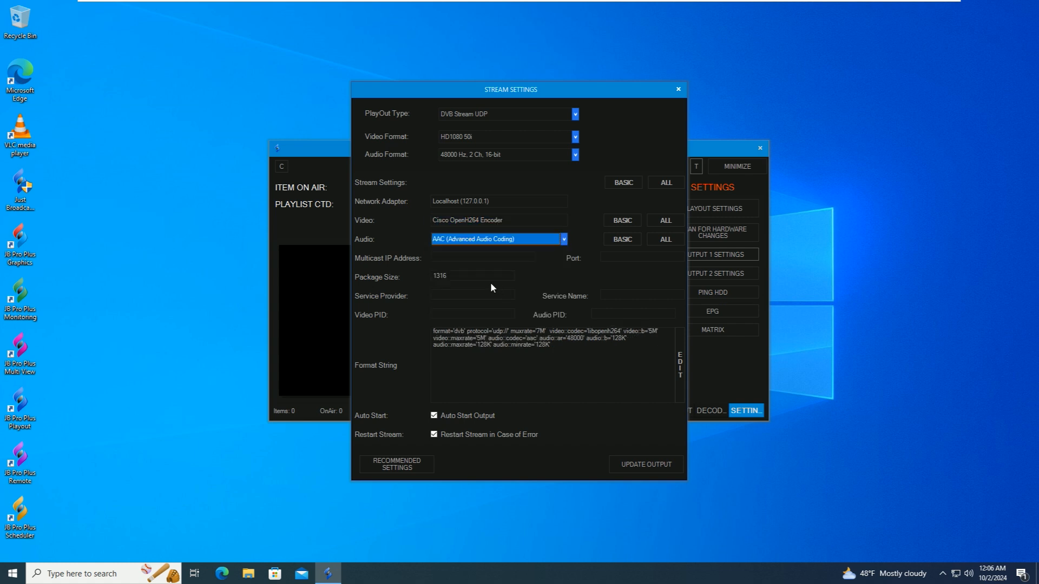
# Set the multicast IP address to 239.0.0.1 and the port to 1234, update the output, and show the outputs' status.
pyautogui.click(466, 259)
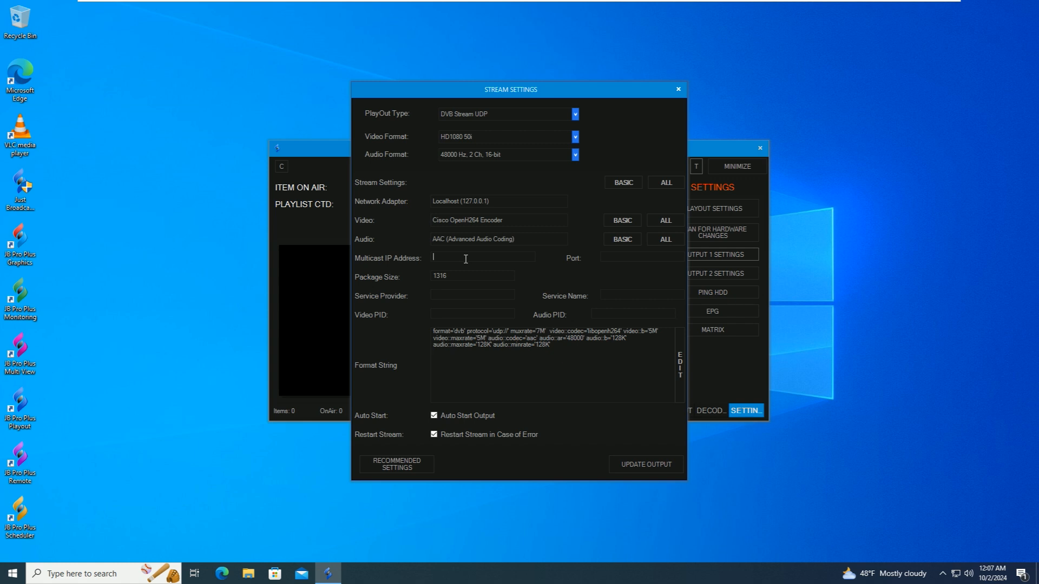
pyautogui.write('239.0.0.1')
pyautogui.click(620, 258)
pyautogui.write('1234')
pyautogui.click(639, 459)
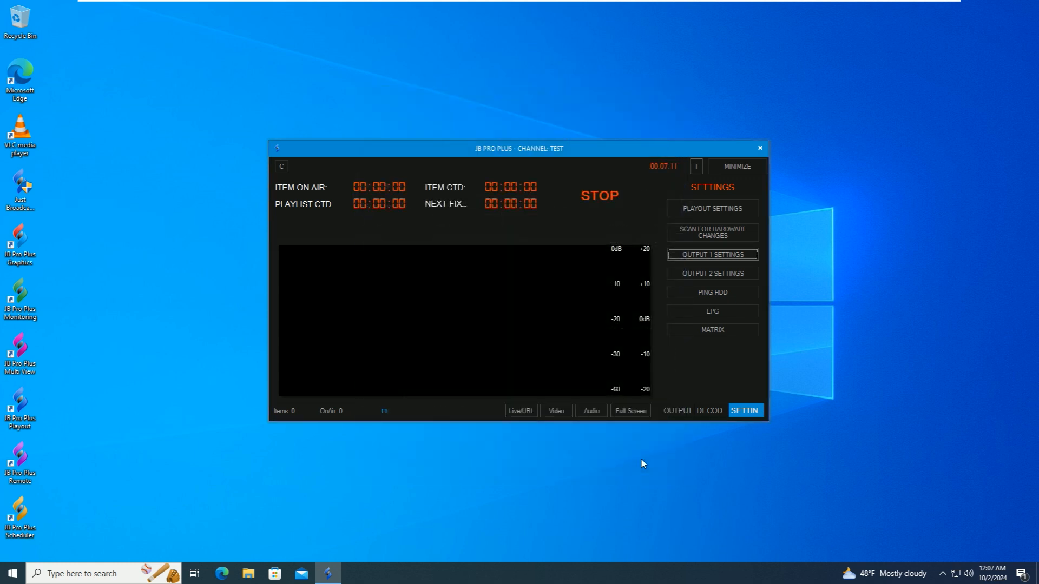
pyautogui.click(676, 410)
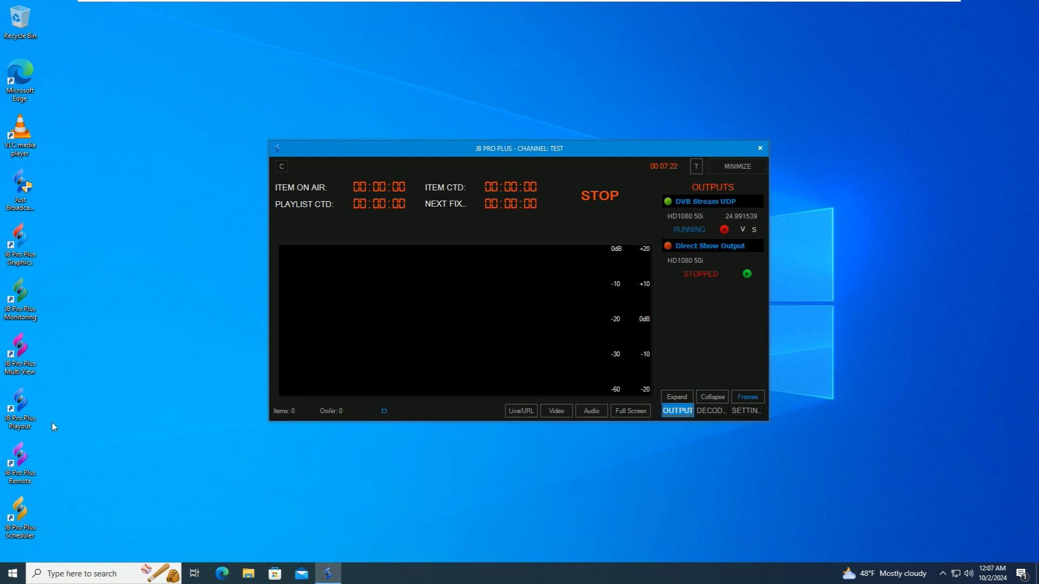
# Launch JB Pro Plus Remote, allowing it to make changes to the device, and minimize the playout window.
pyautogui.click(18, 465)
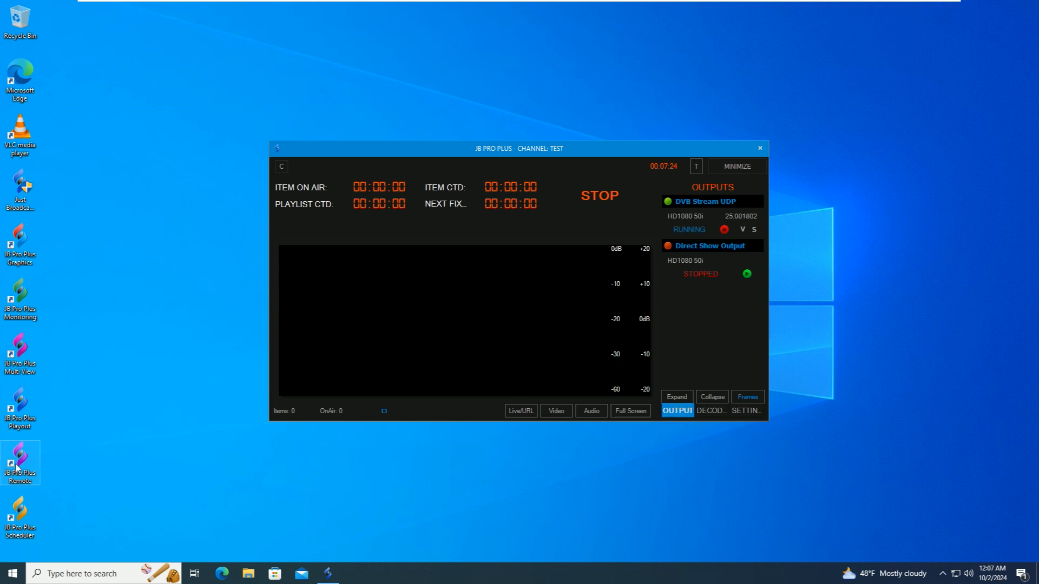
pyautogui.doubleClick(18, 465)
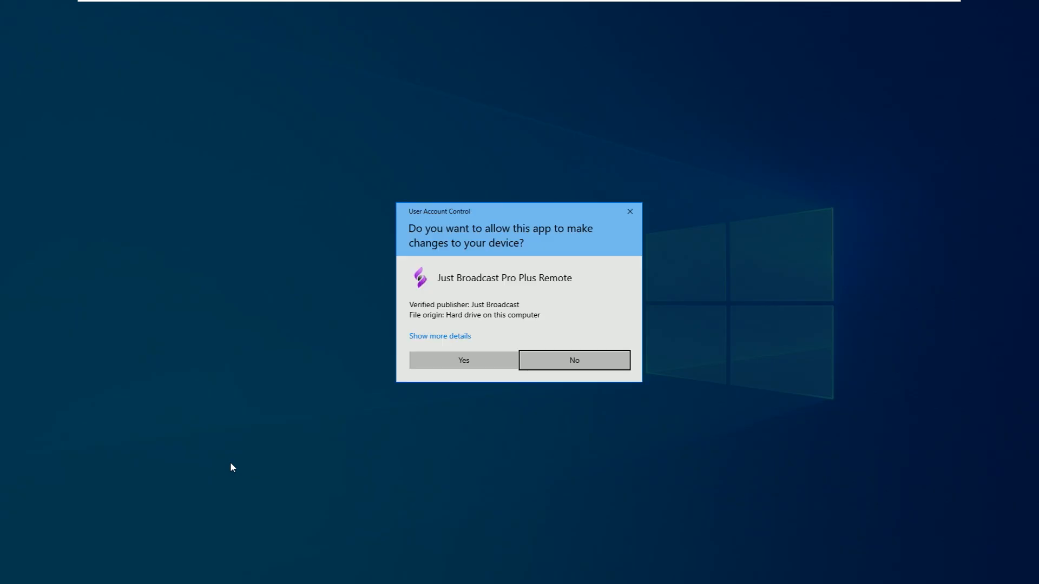
pyautogui.click(474, 358)
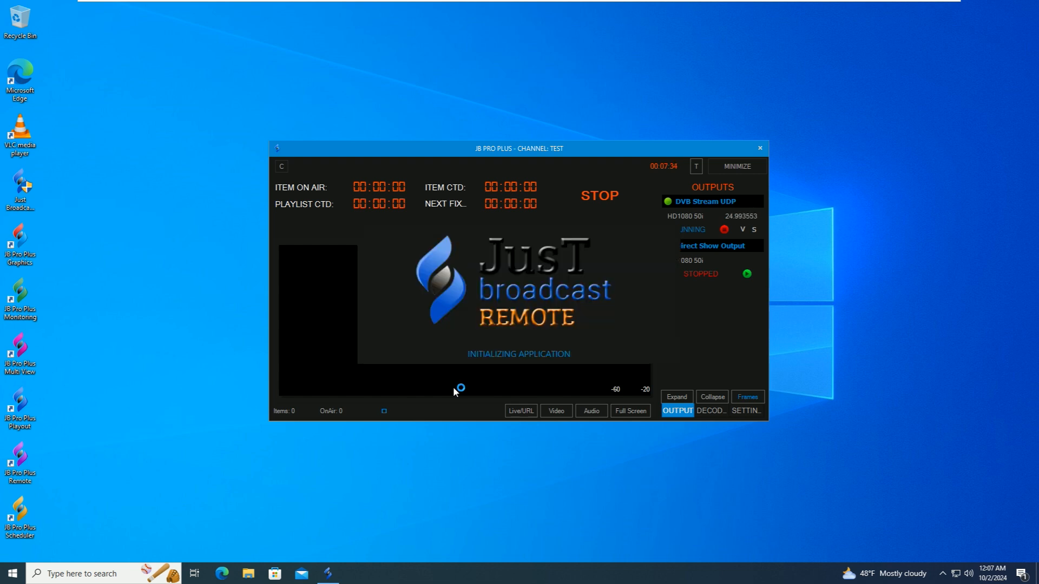
pyautogui.click(733, 169)
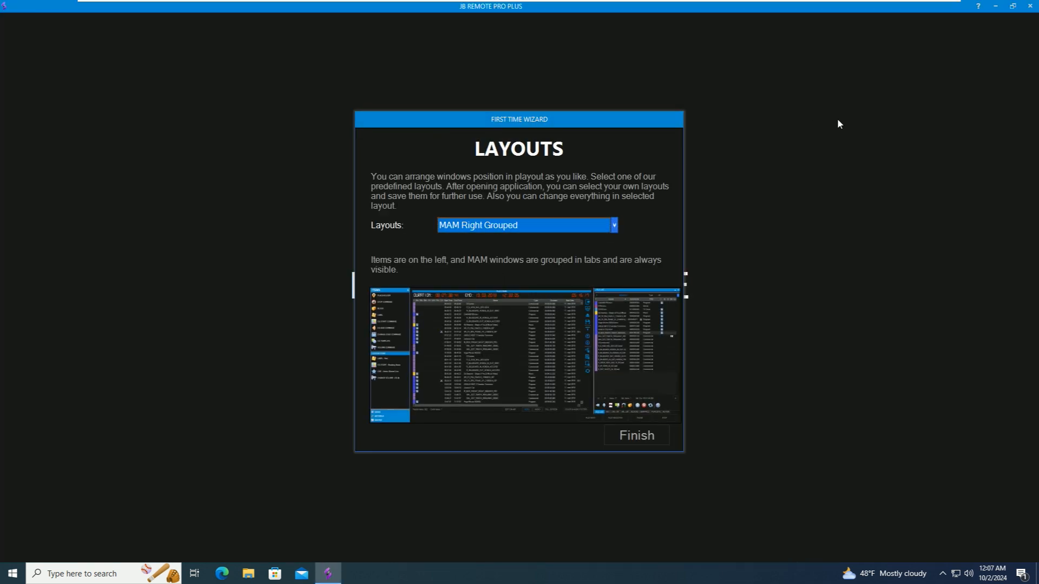
# Review the predefined layouts and finish the first-time wizard with the MAM Right Grouped layout.
pyautogui.click(558, 219)
pyautogui.click(629, 187)
pyautogui.click(639, 439)
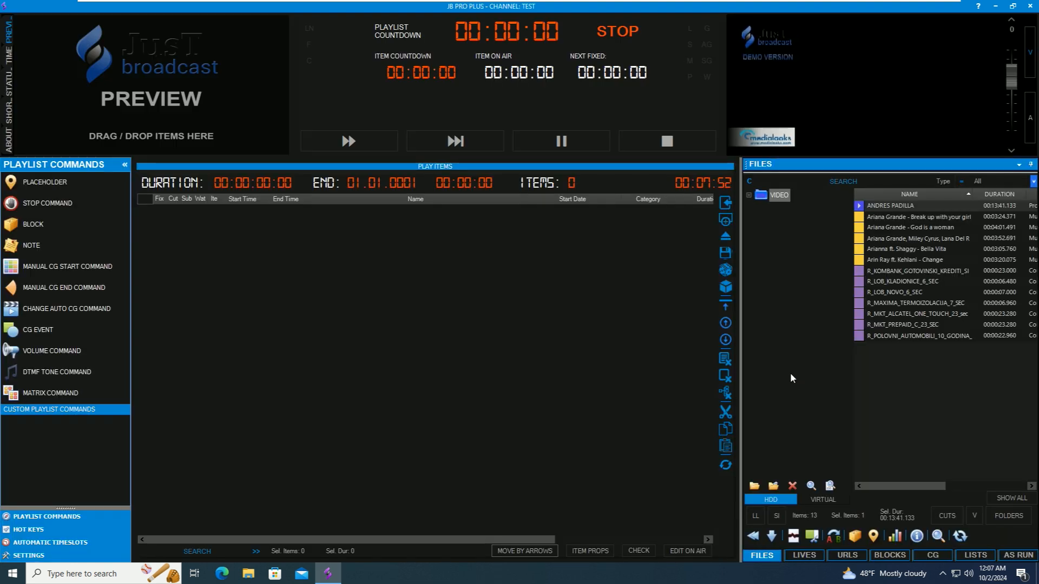
# Expand the VIDEO folder, add all listed files to the playlist, and start playing the first item.
pyautogui.click(748, 194)
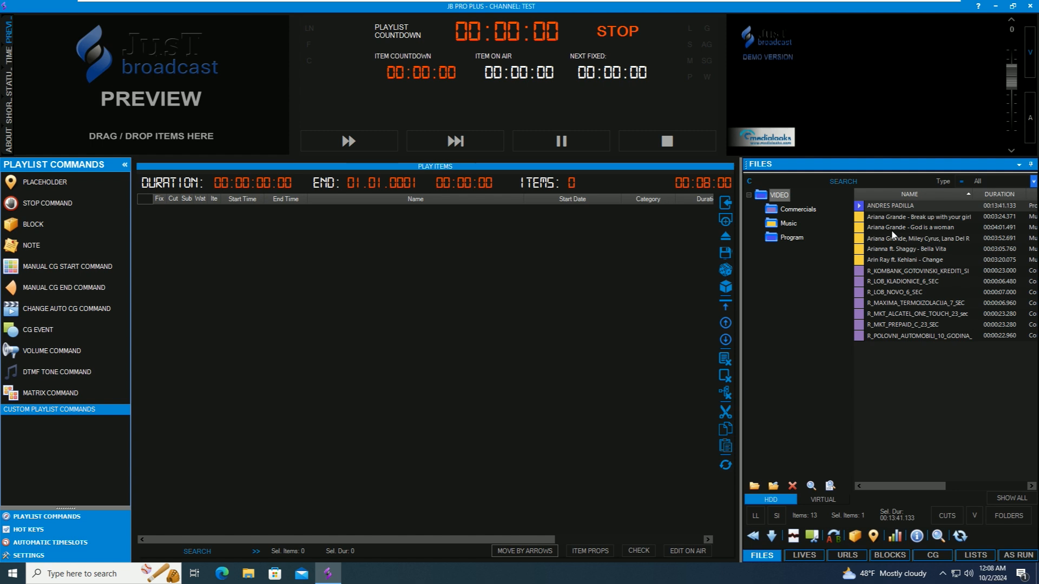
pyautogui.moveTo(863, 208); pyautogui.dragTo(853, 332)
pyautogui.moveTo(919, 239); pyautogui.dragTo(571, 380)
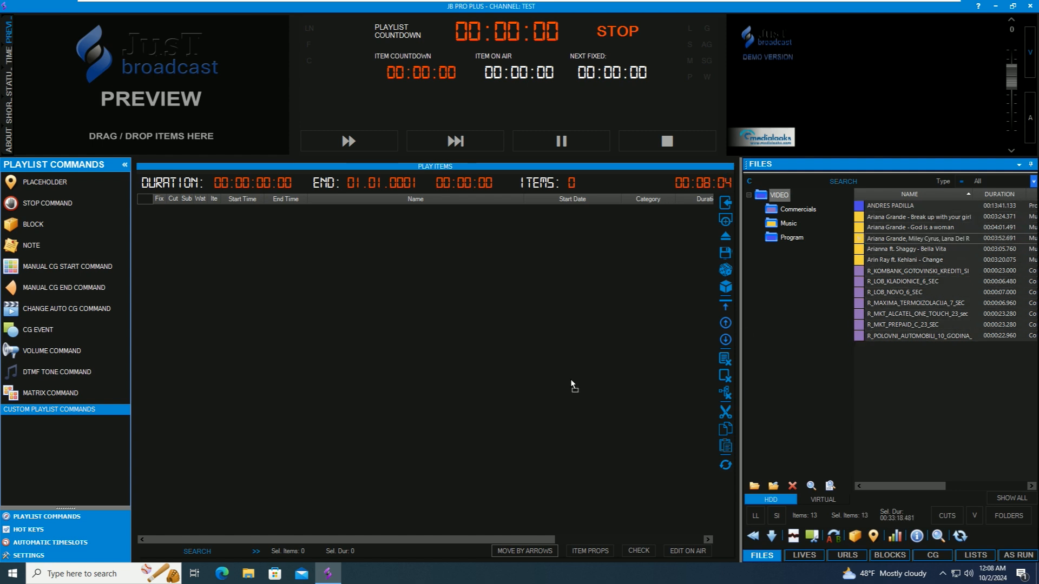
pyautogui.moveTo(371, 312); pyautogui.dragTo(372, 314)
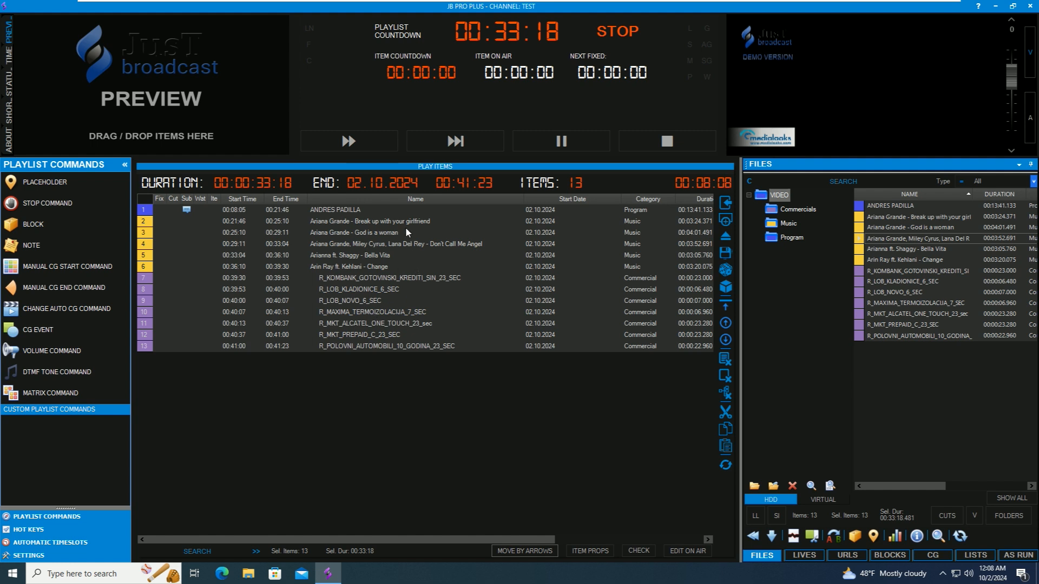
pyautogui.click(375, 142)
pyautogui.click(523, 325)
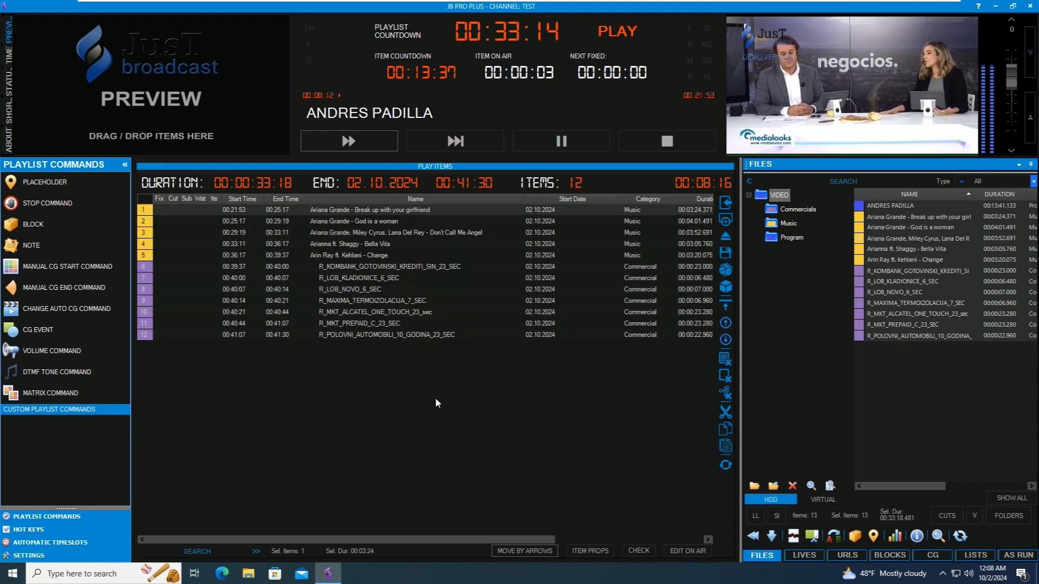
# Restore the playout window, check its video preview by switching it on and off, and minimize the window.
pyautogui.click(943, 573)
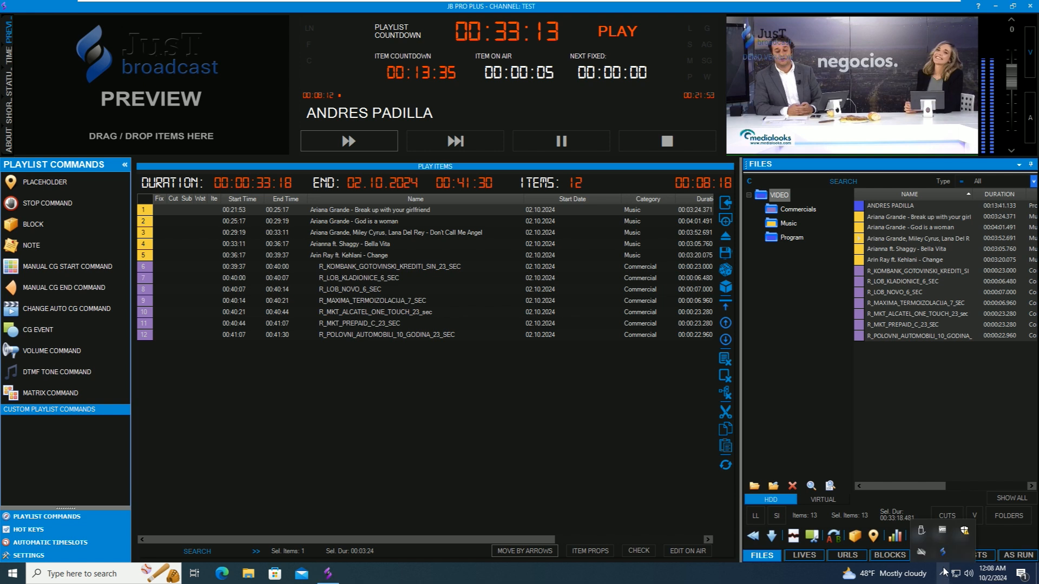
pyautogui.click(942, 551)
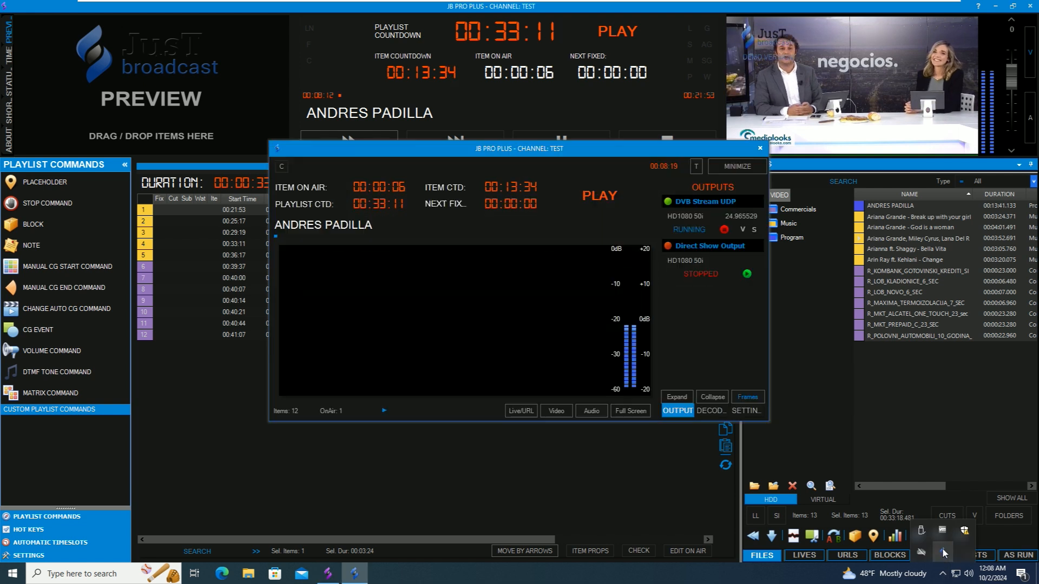
pyautogui.click(556, 412)
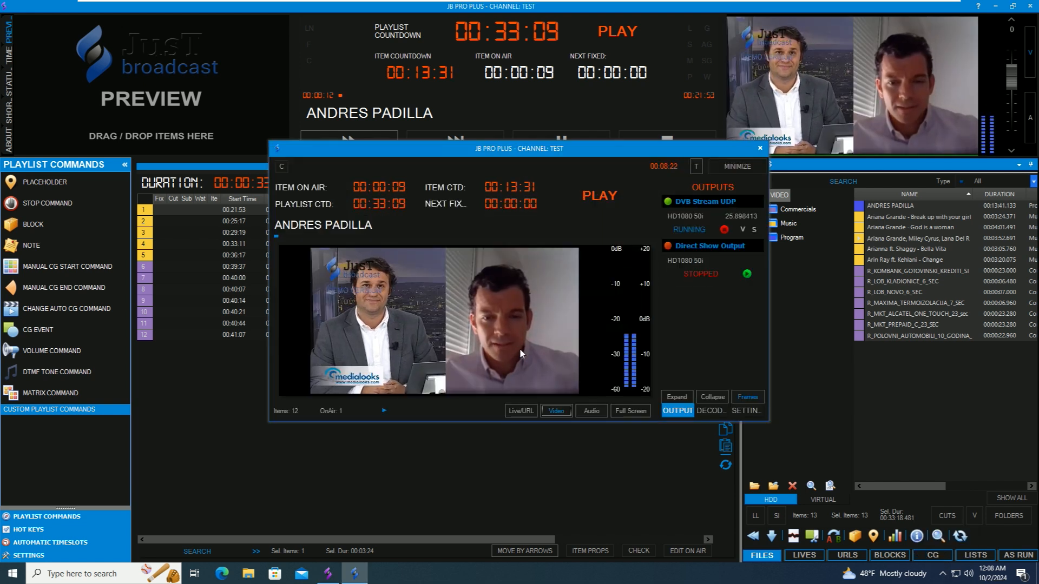
pyautogui.click(556, 413)
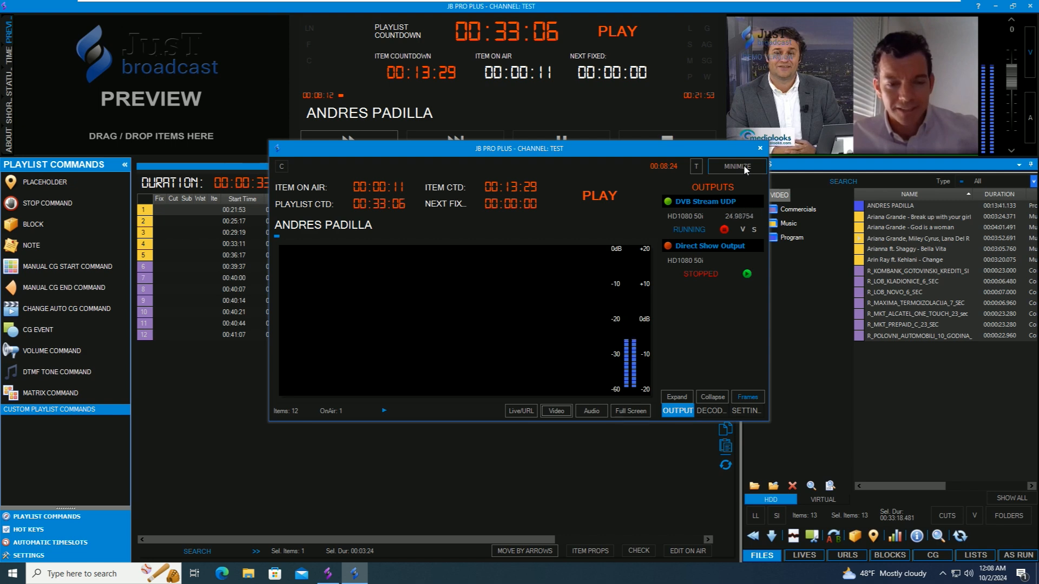
pyautogui.click(737, 166)
pyautogui.press('super+d')
pyautogui.doubleClick(20, 130)
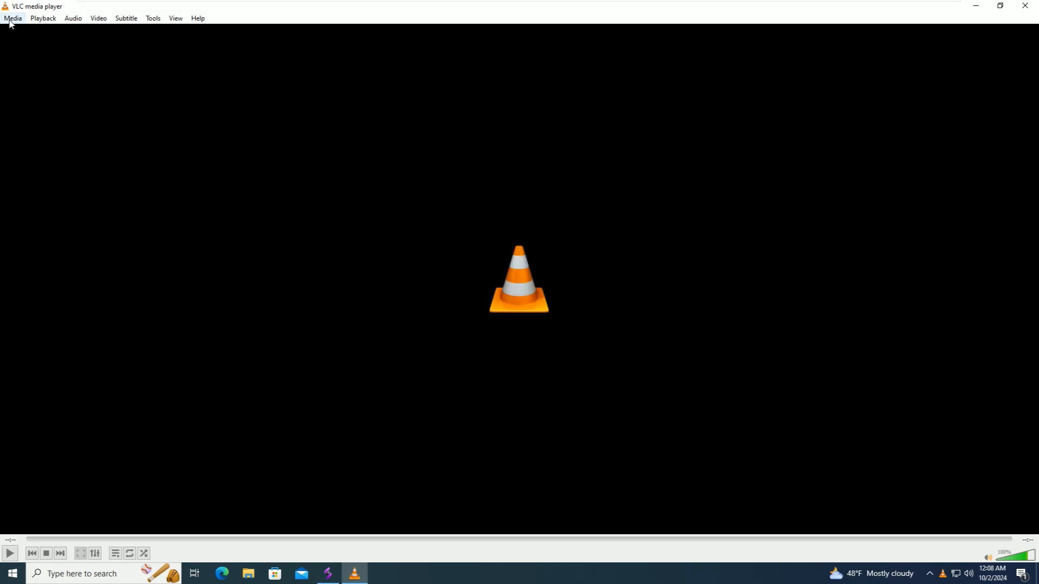
pyautogui.click(11, 20)
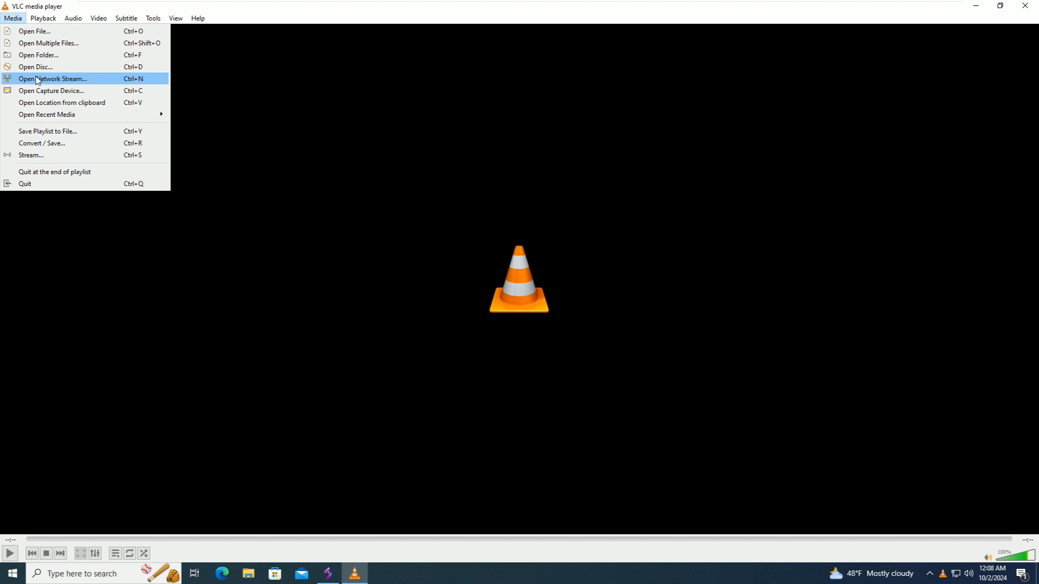
pyautogui.click(37, 80)
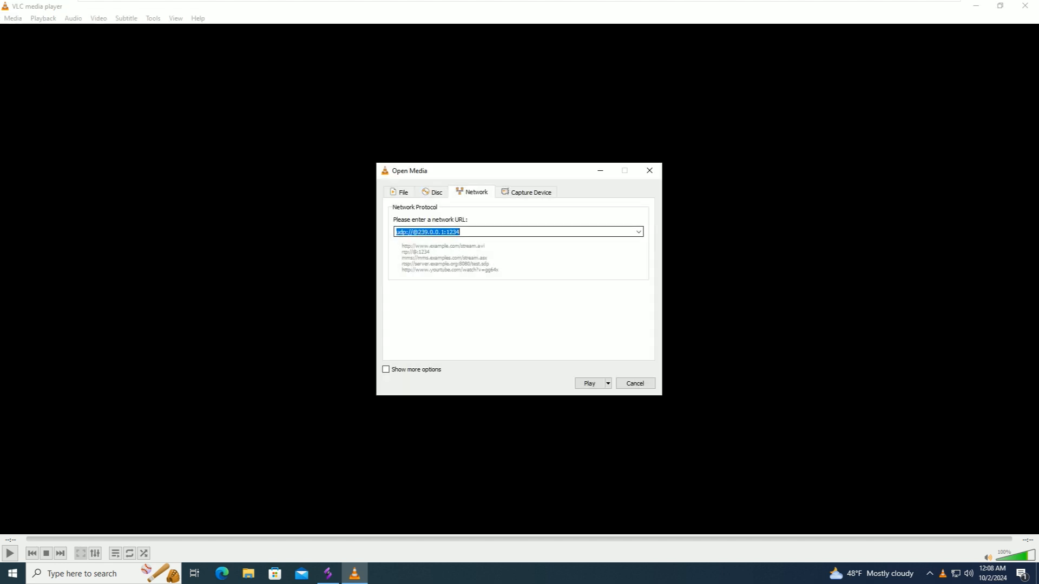
pyautogui.click(462, 233)
pyautogui.click(589, 383)
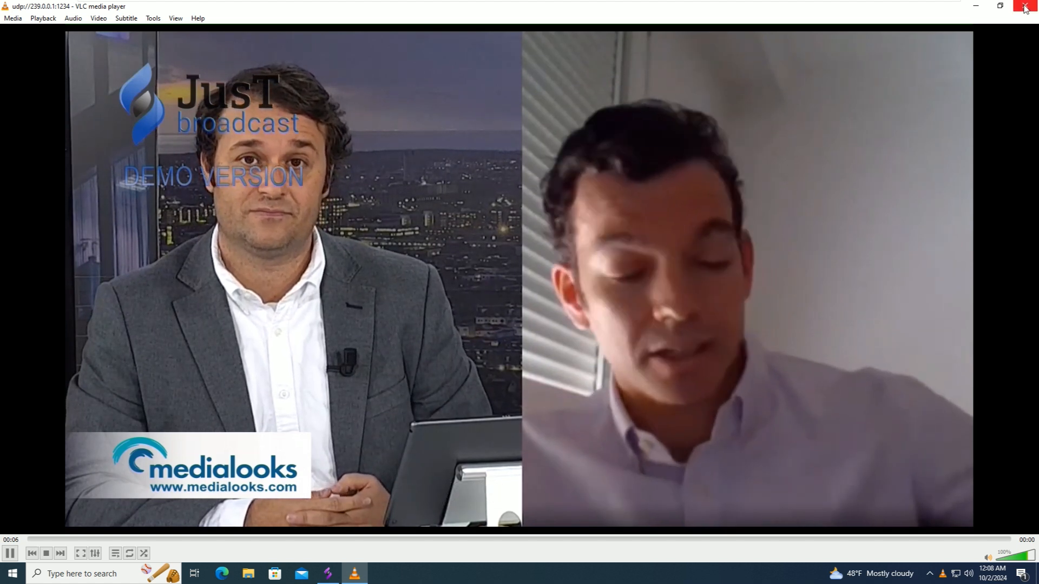
pyautogui.click(1025, 8)
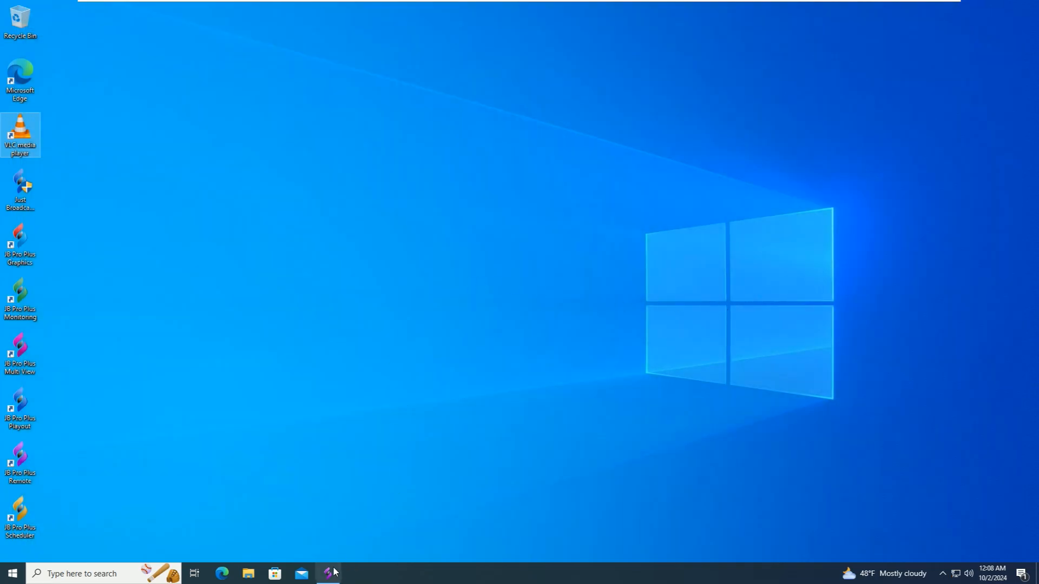
# Switch back to JB Pro Plus Remote and delete all items from the playlist.
pyautogui.click(328, 573)
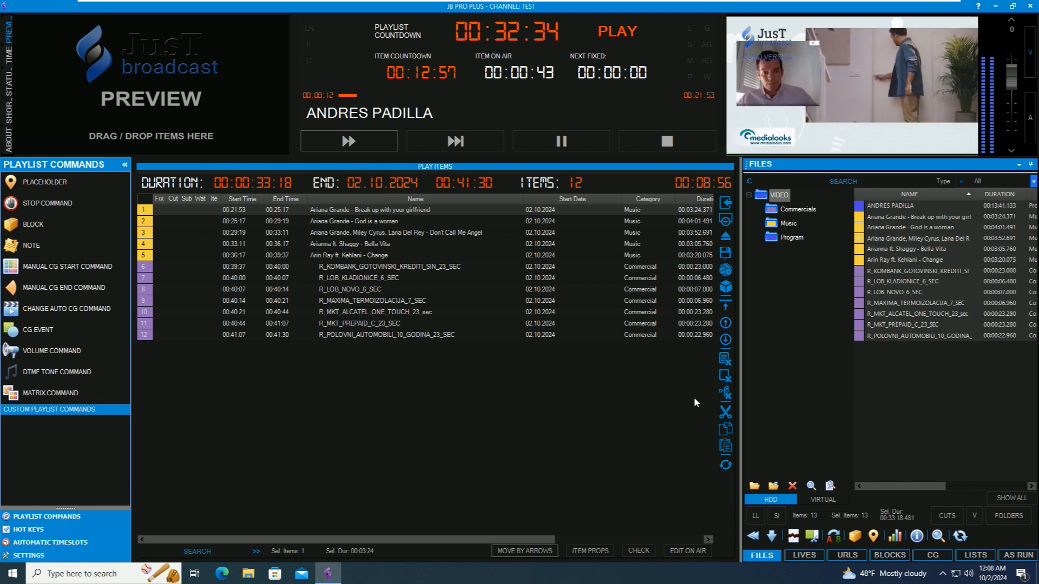
pyautogui.click(725, 376)
pyautogui.click(520, 327)
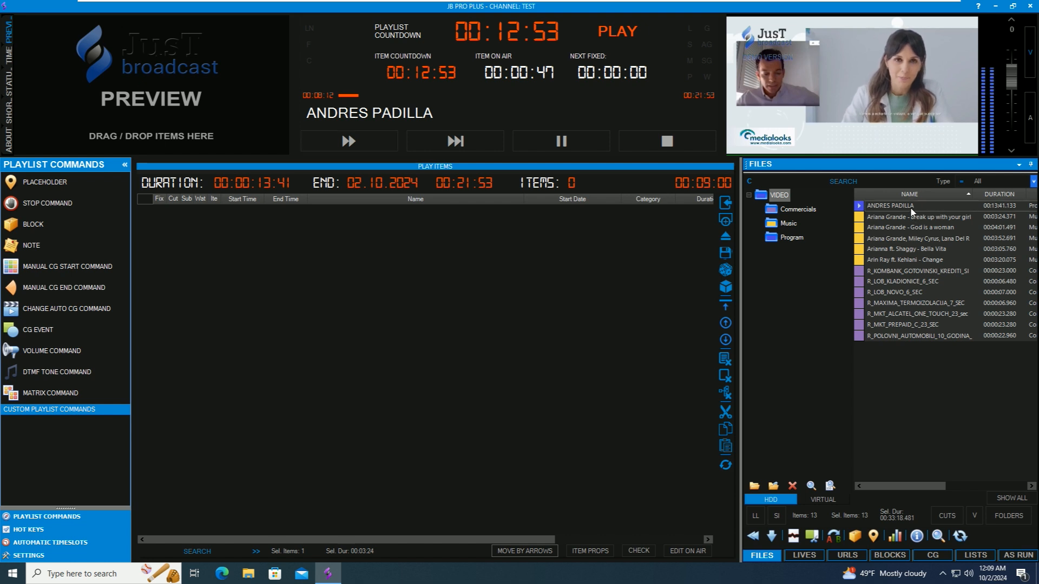
# Delete all registered files from the file list and remove the VIDEO folder with its subfolders.
pyautogui.press('Delete')
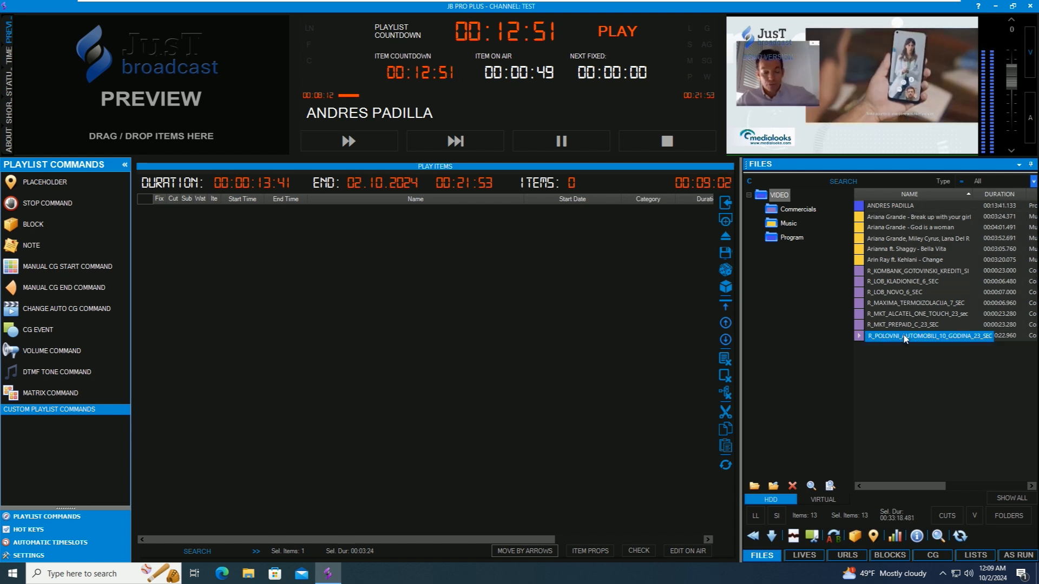
pyautogui.press('Return')
pyautogui.click(777, 196)
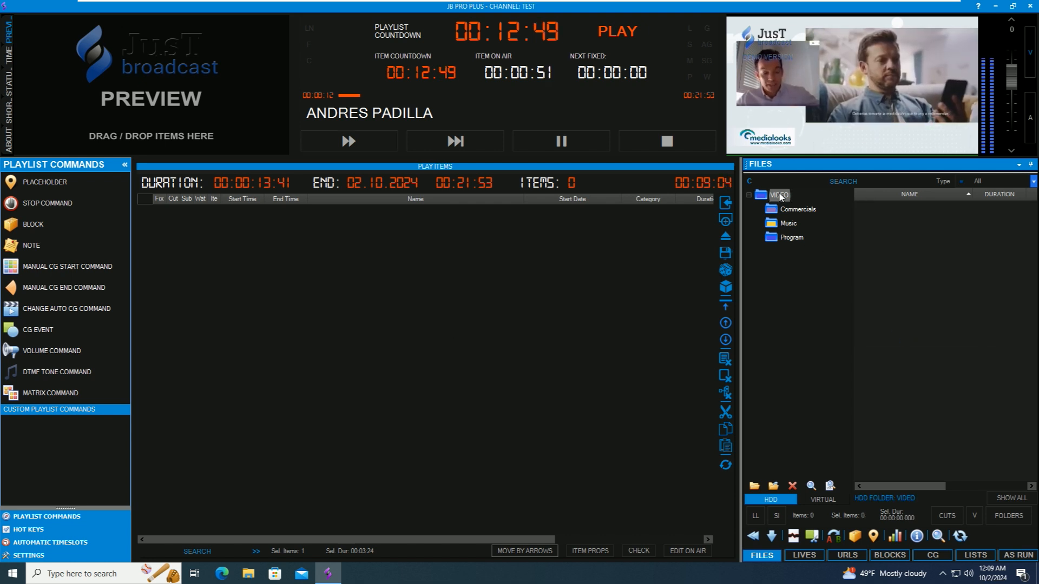
pyautogui.click(792, 486)
pyautogui.click(521, 322)
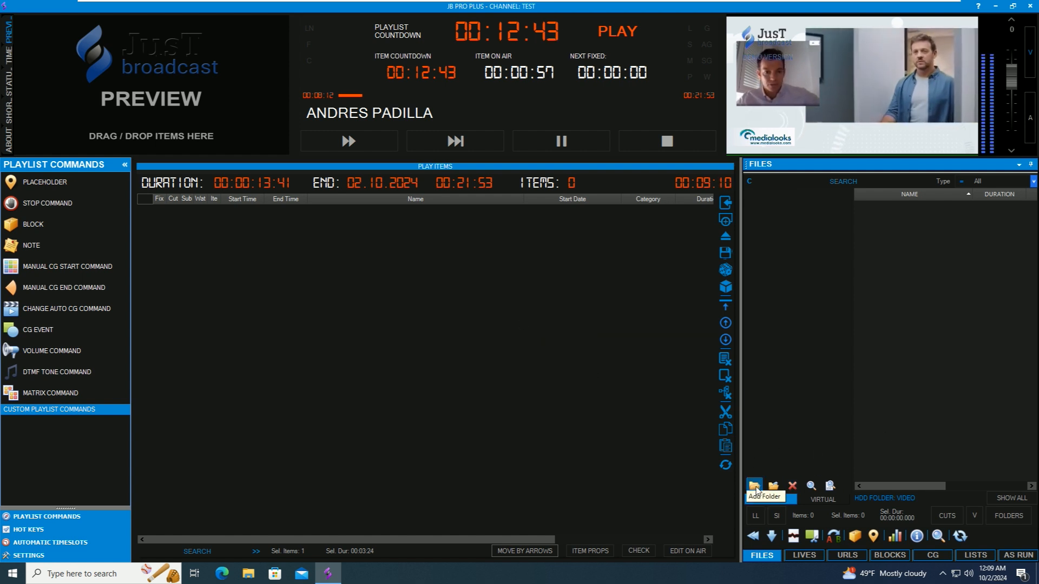
# Add the VIDEO folder from the disk as a media folder.
pyautogui.click(755, 486)
pyautogui.scroll(-2, 557, 287)
pyautogui.doubleClick(492, 310)
pyautogui.scroll(-1, 514, 309)
pyautogui.doubleClick(493, 322)
pyautogui.scroll(-1, 519, 319)
pyautogui.click(532, 385)
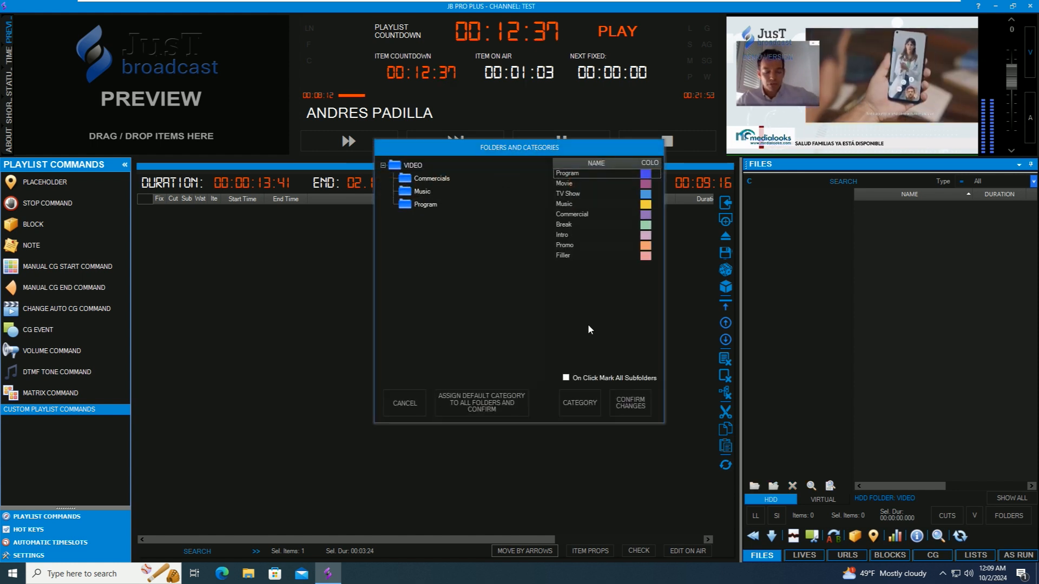
# Assign the Program category to the VIDEO and Program folders, Commercial to Commercials, and Music to Music.
pyautogui.click(578, 169)
pyautogui.click(409, 165)
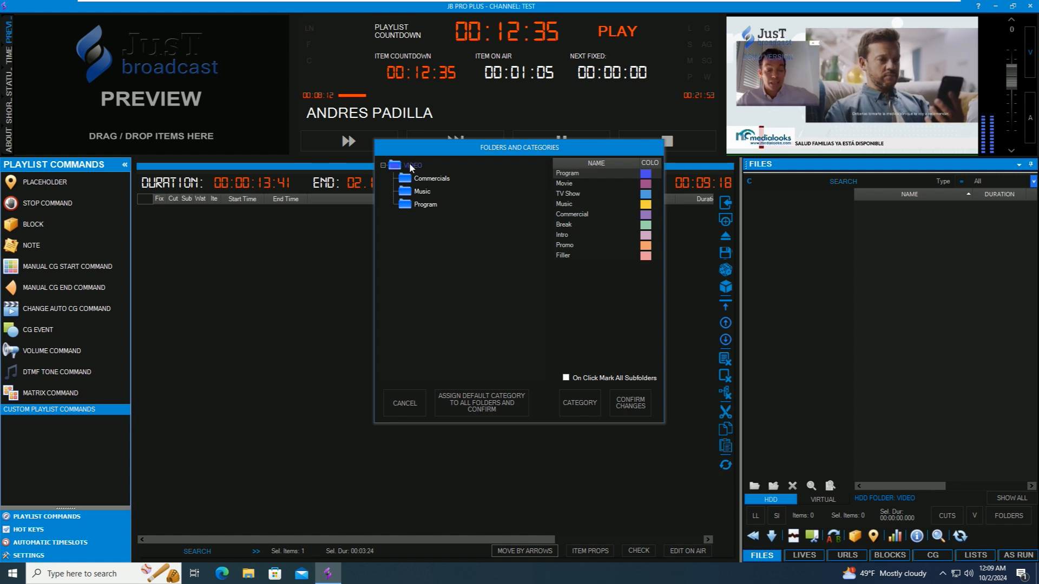
pyautogui.click(581, 214)
pyautogui.click(431, 178)
pyautogui.click(564, 204)
pyautogui.click(417, 192)
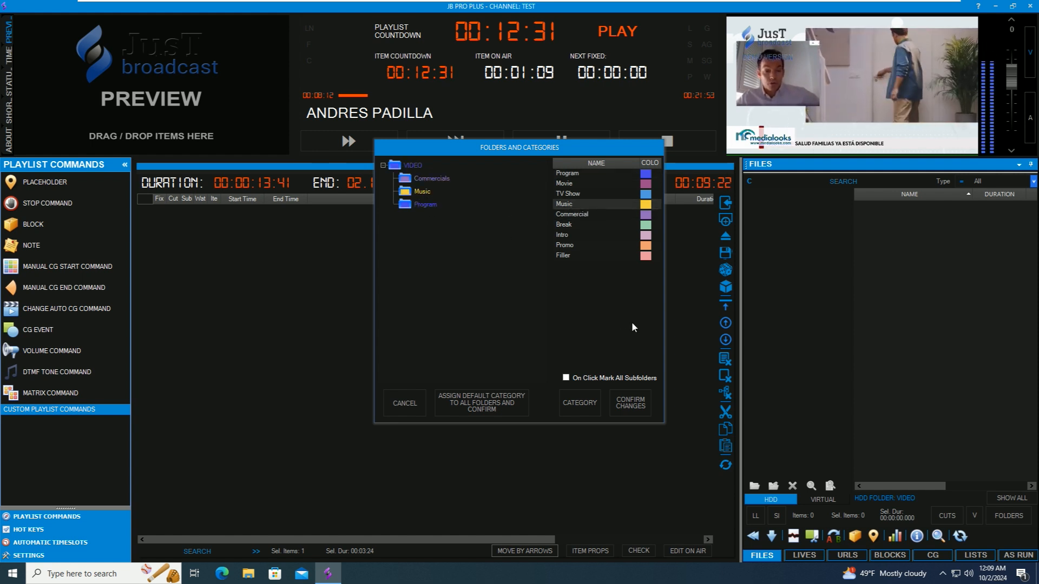
# Confirm the folder category changes and auto-register the files from the folders.
pyautogui.click(627, 407)
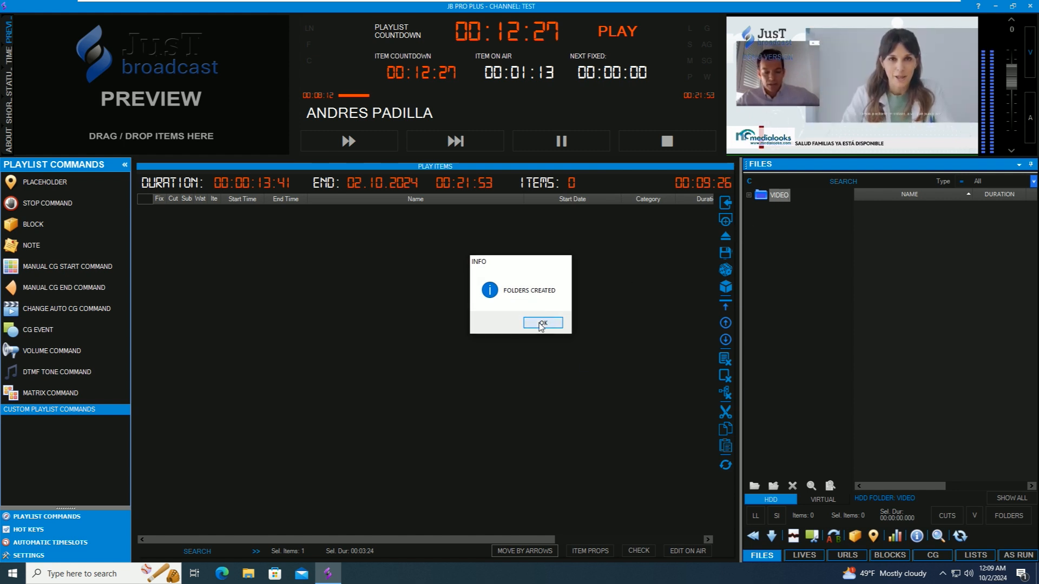
pyautogui.click(540, 322)
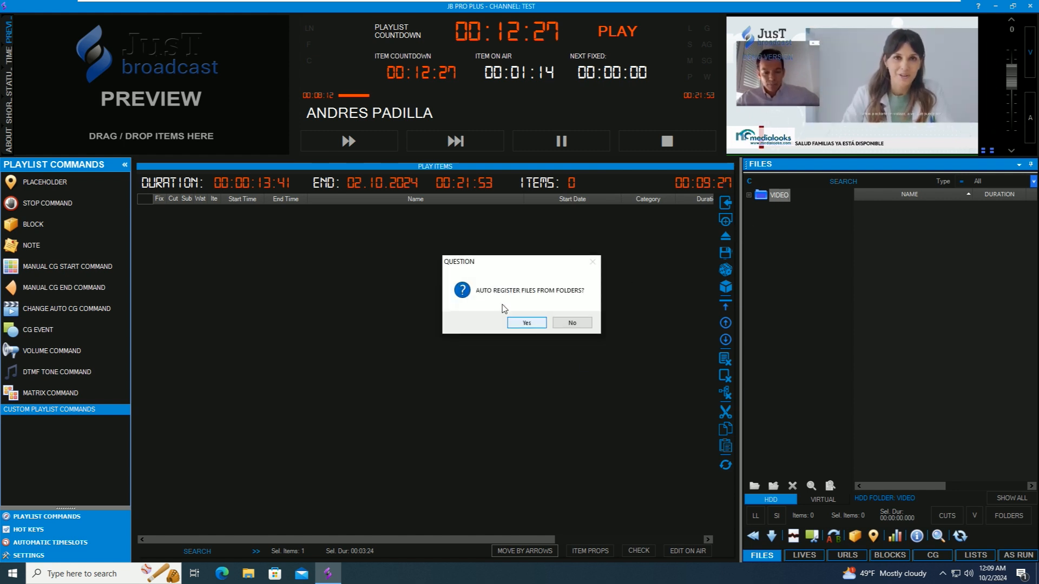
pyautogui.click(526, 322)
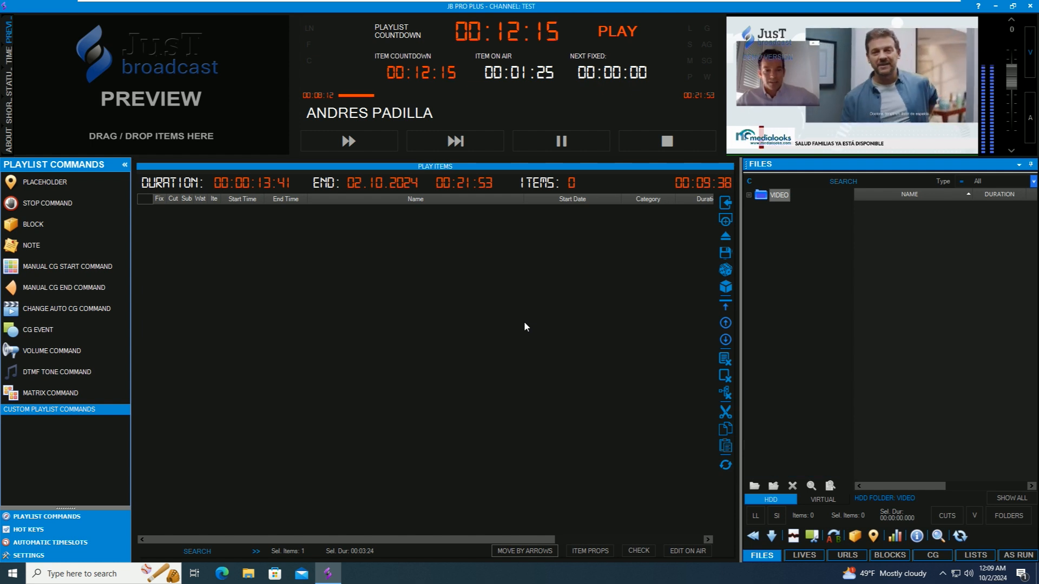
# Show all registered files and add every one of them to the playlist.
pyautogui.click(1010, 497)
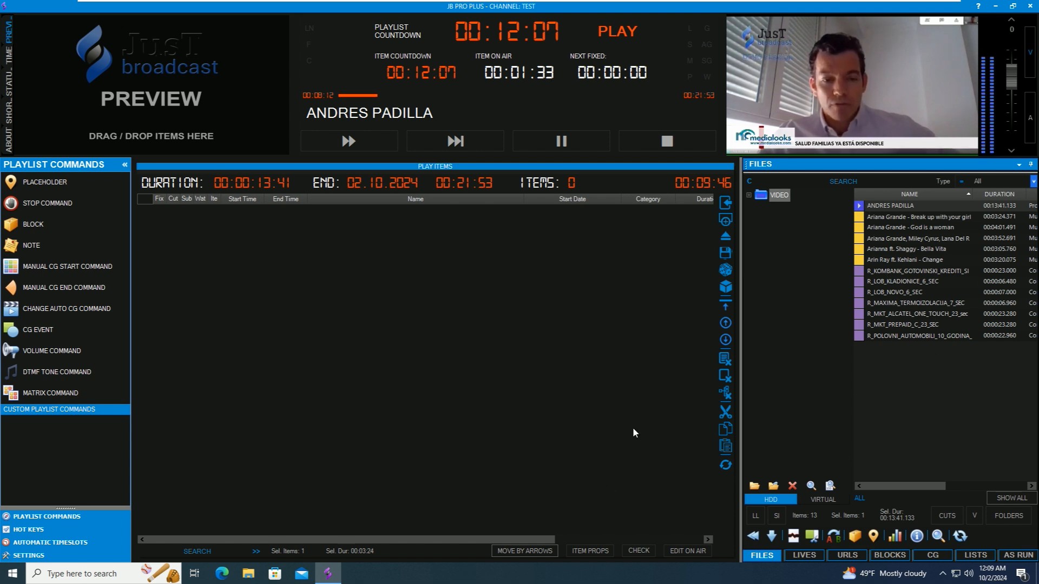
pyautogui.moveTo(859, 206); pyautogui.dragTo(861, 336)
pyautogui.moveTo(895, 261); pyautogui.dragTo(433, 292)
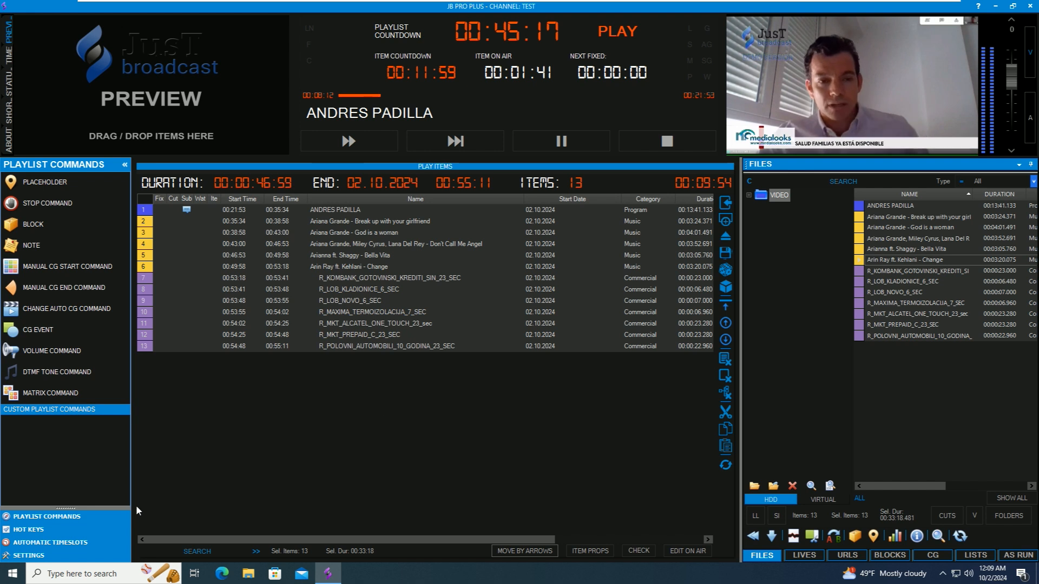
# Open the remote settings and display the playout's live input hardware settings.
pyautogui.click(28, 555)
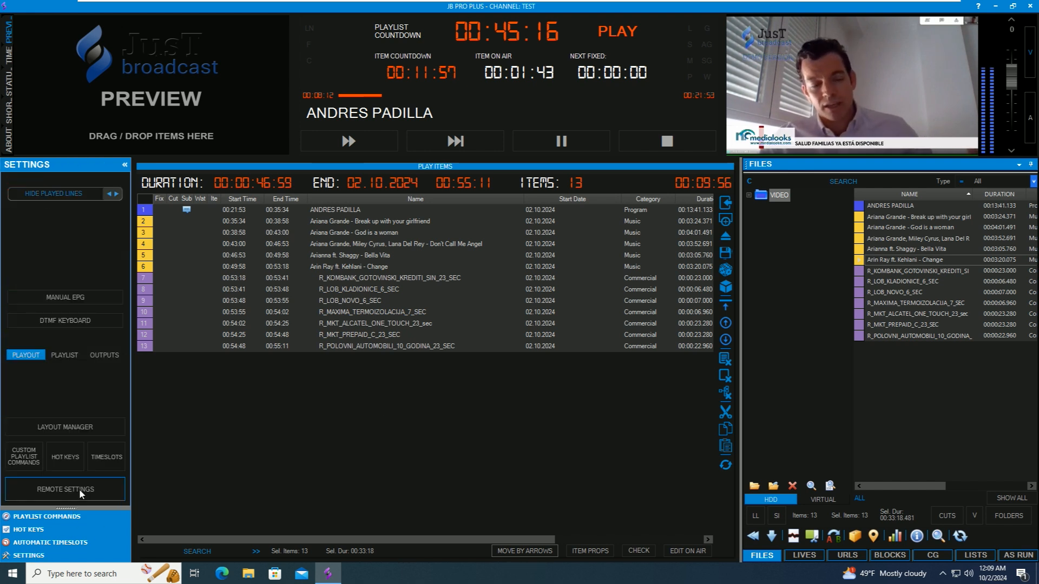
pyautogui.click(79, 488)
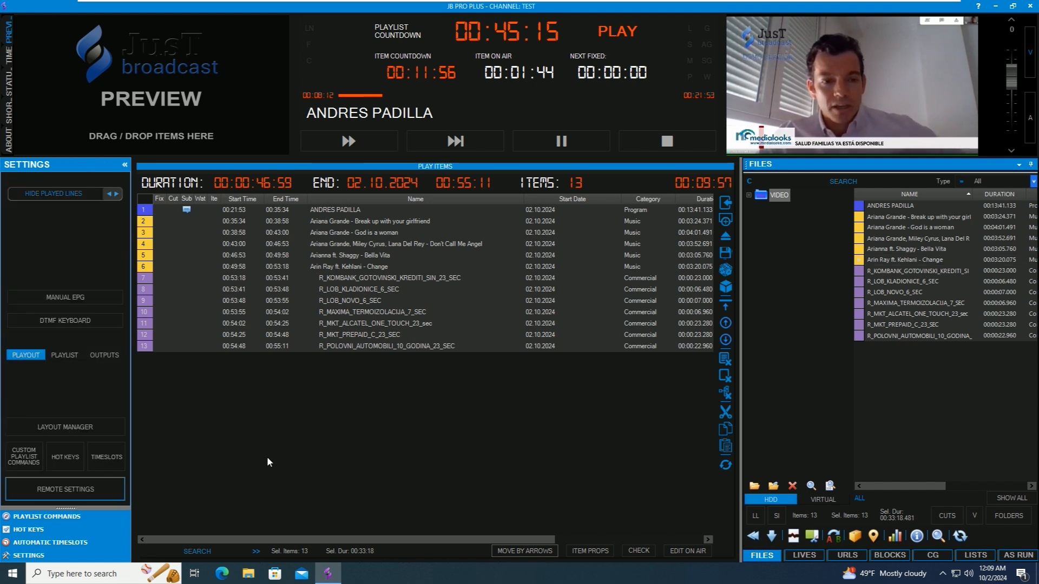
pyautogui.click(45, 488)
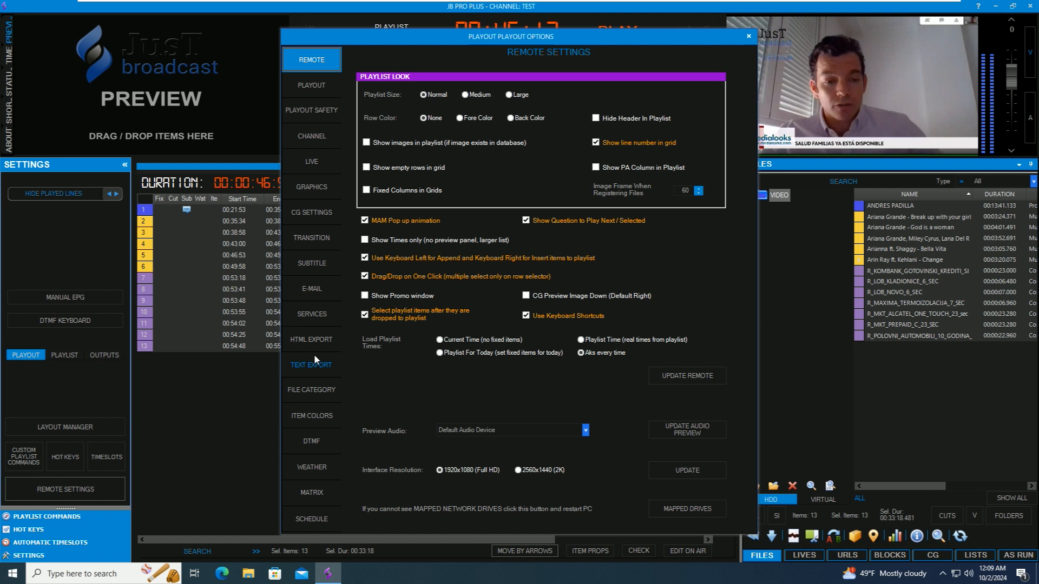
pyautogui.click(311, 161)
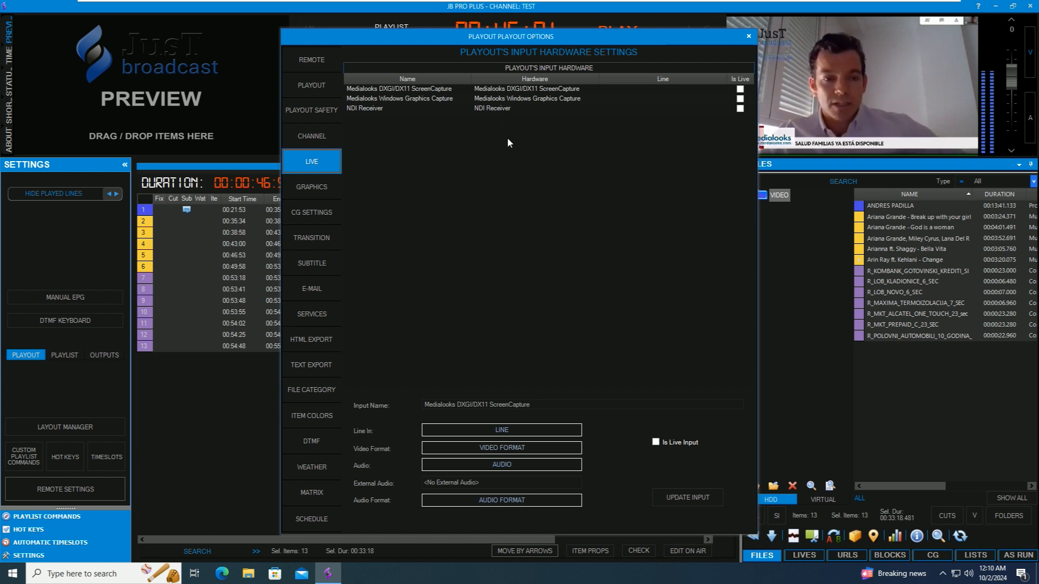
# Set the NDI Receiver input's video format and audio format to Auto/Not Specified and its audio to From Video.
pyautogui.click(356, 110)
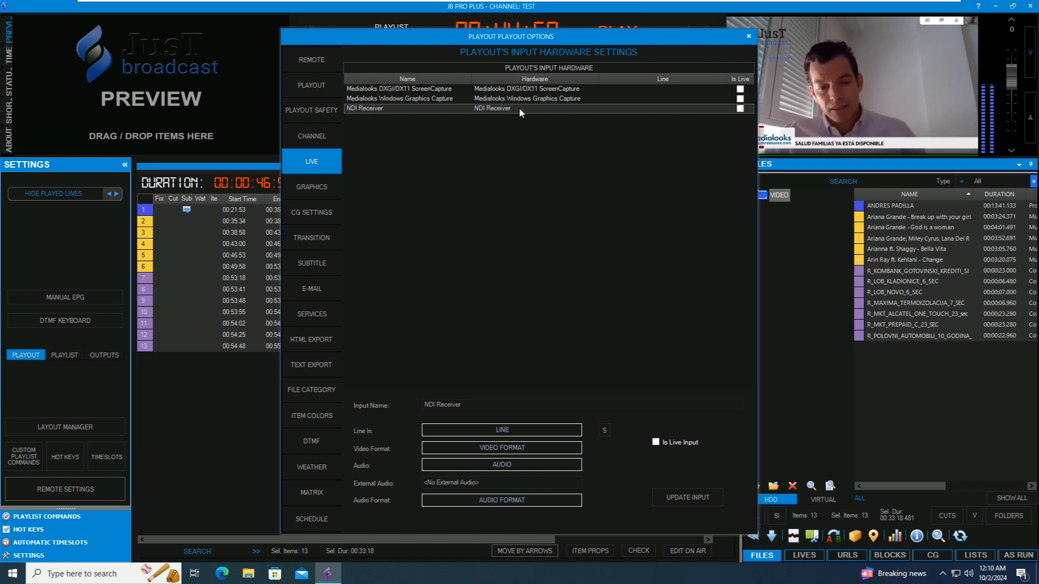
pyautogui.click(574, 433)
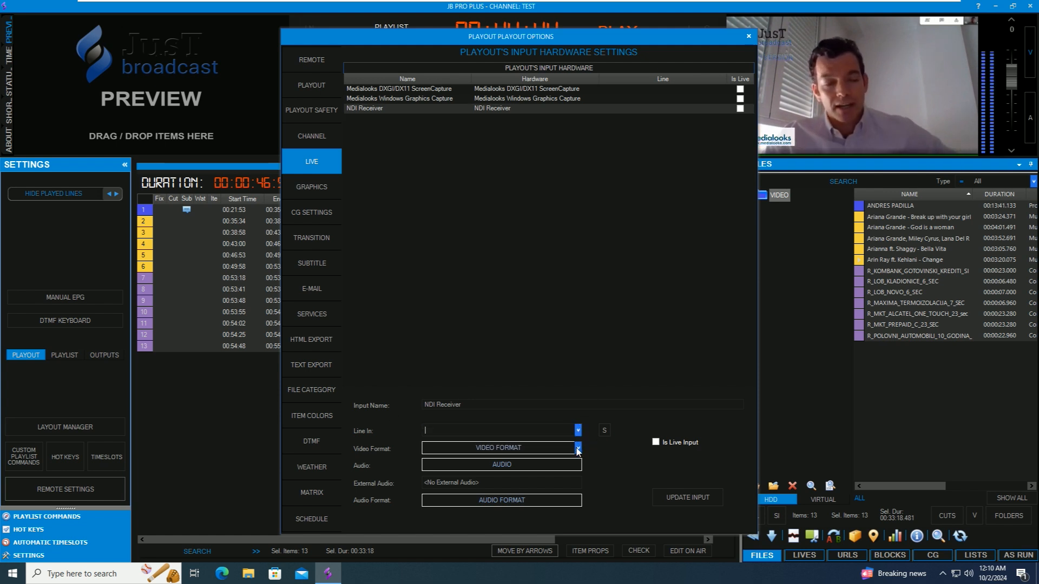
pyautogui.click(577, 449)
pyautogui.click(577, 448)
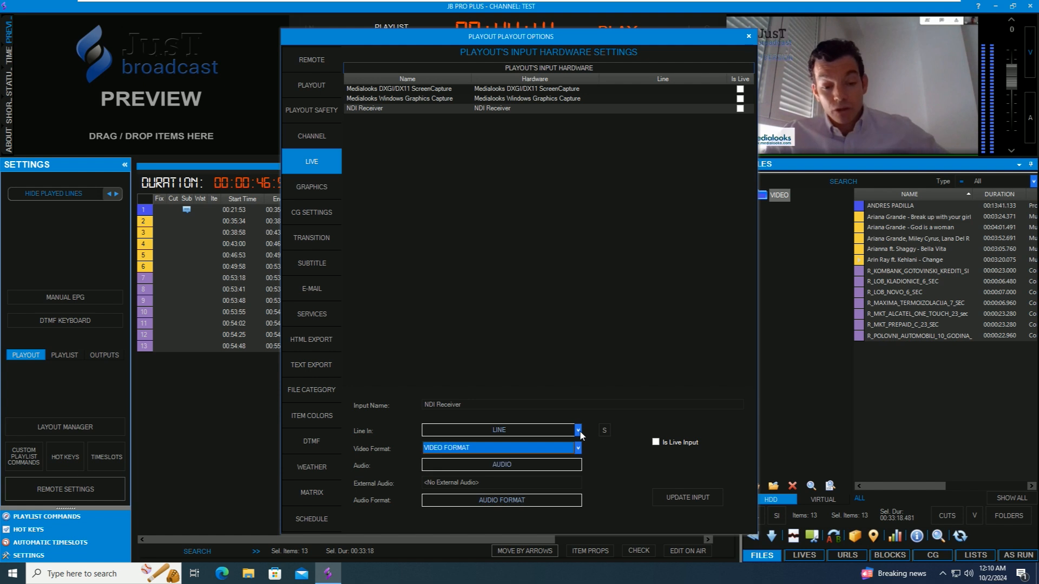
pyautogui.click(578, 449)
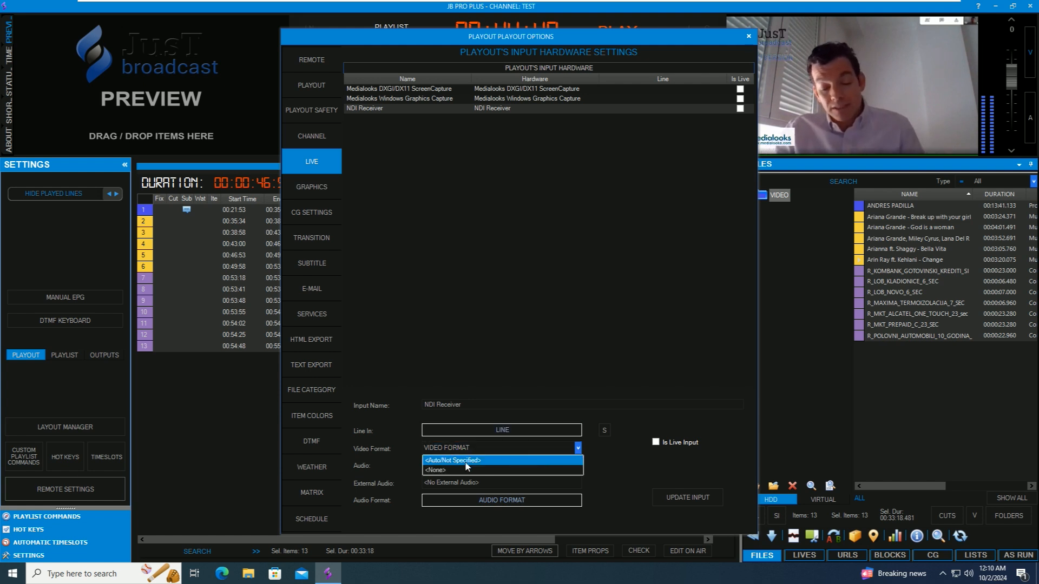
pyautogui.click(466, 463)
pyautogui.click(577, 466)
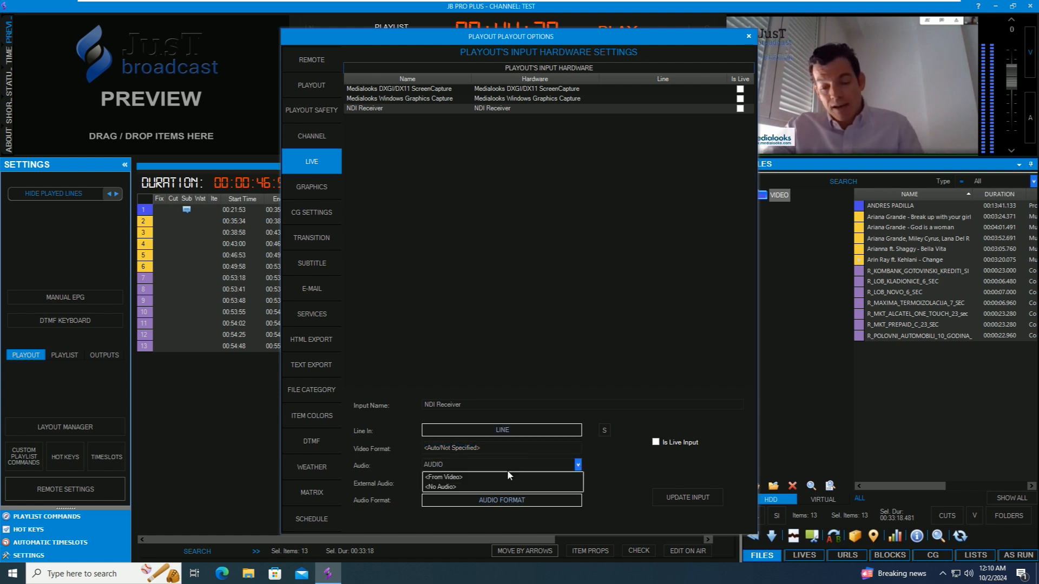
pyautogui.click(460, 479)
pyautogui.click(578, 499)
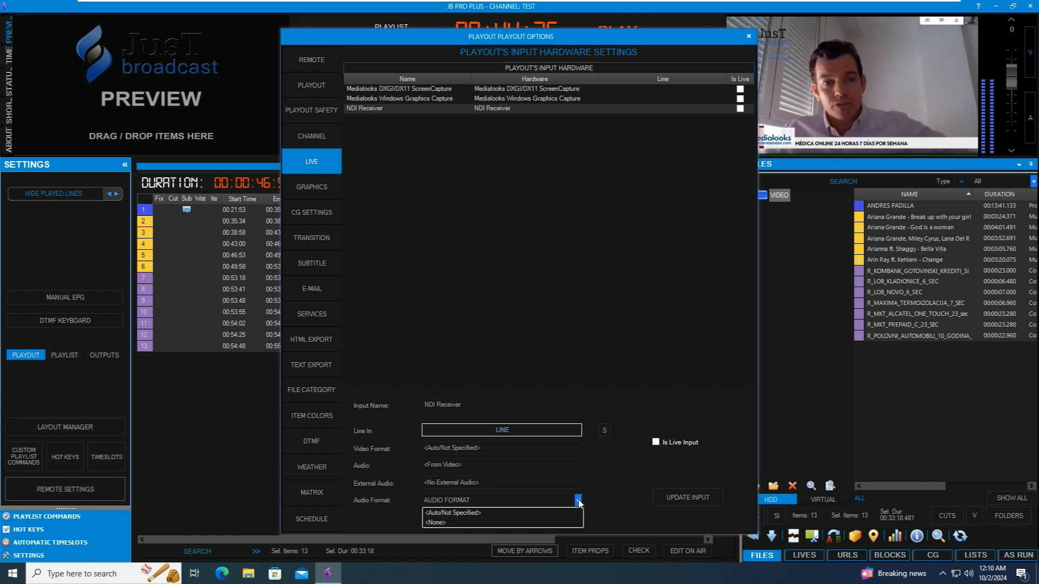
pyautogui.click(469, 513)
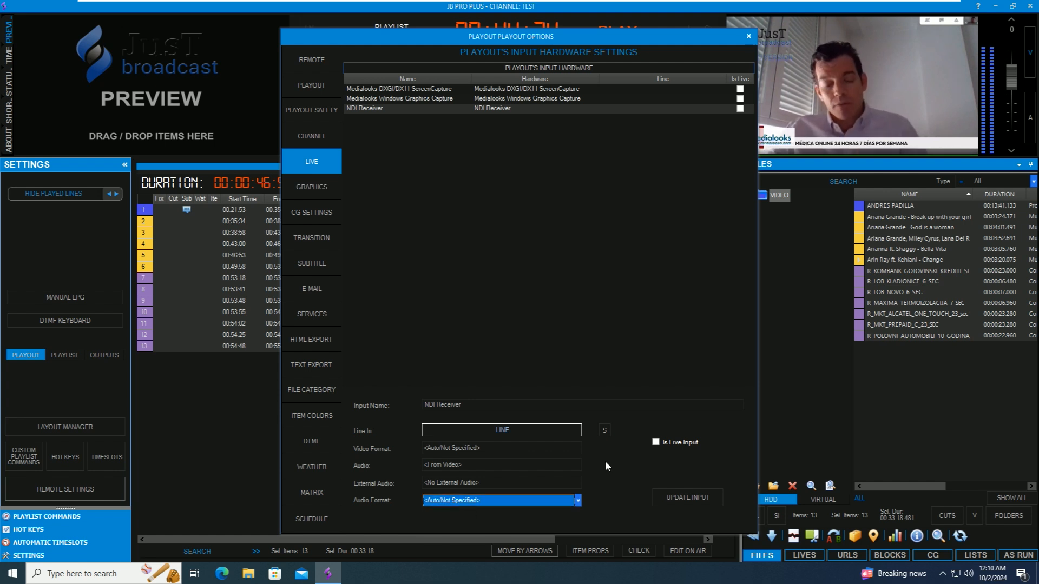
# Search for NDI sources and assign the Adobe Premiere Pro NDI source as the NDI Receiver's line in.
pyautogui.click(605, 431)
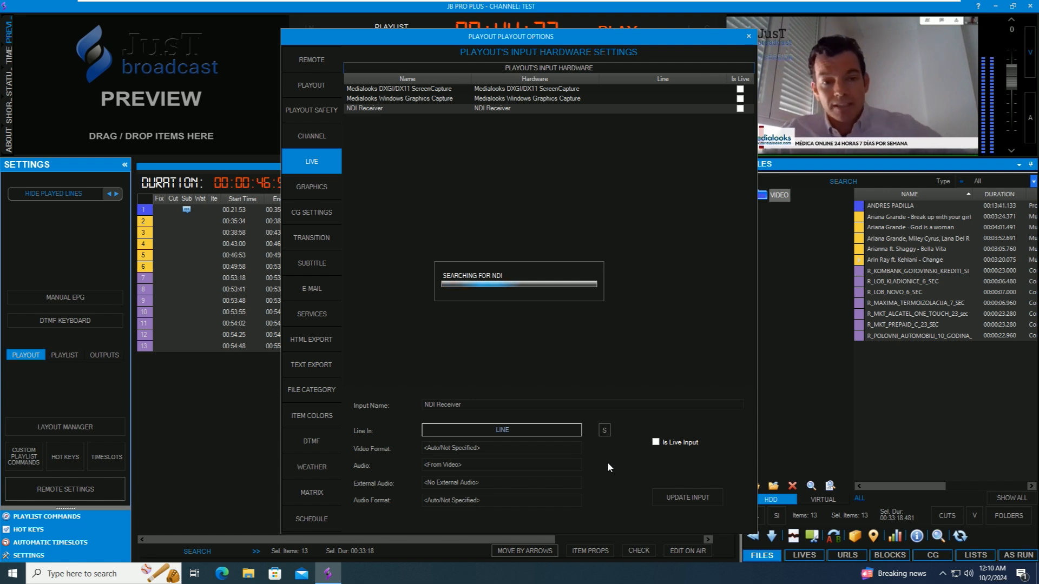
pyautogui.click(577, 430)
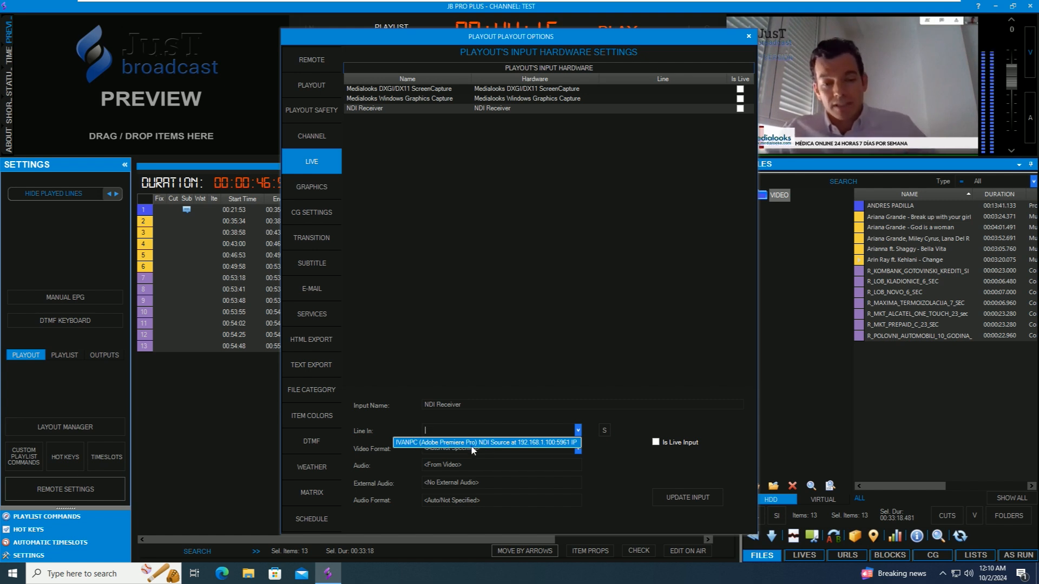
pyautogui.click(509, 443)
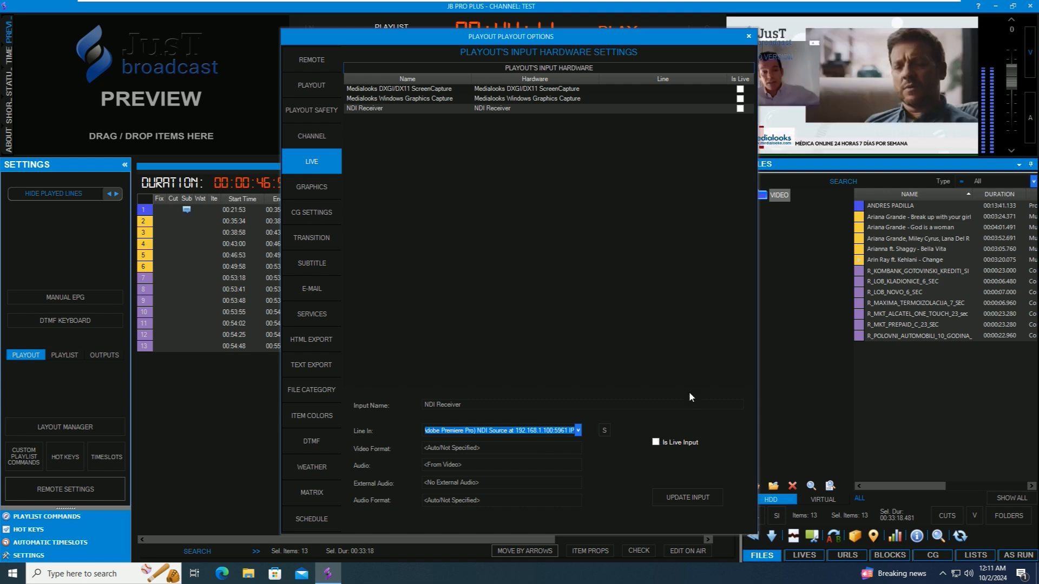
# Mark the NDI Receiver as a live input, update it, and close the playout options.
pyautogui.click(656, 443)
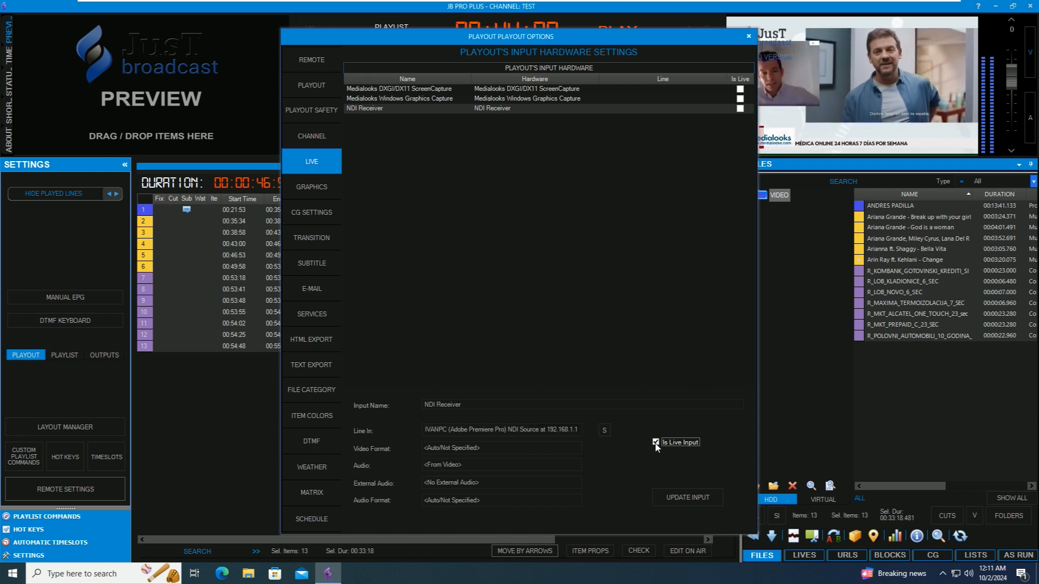
pyautogui.click(687, 496)
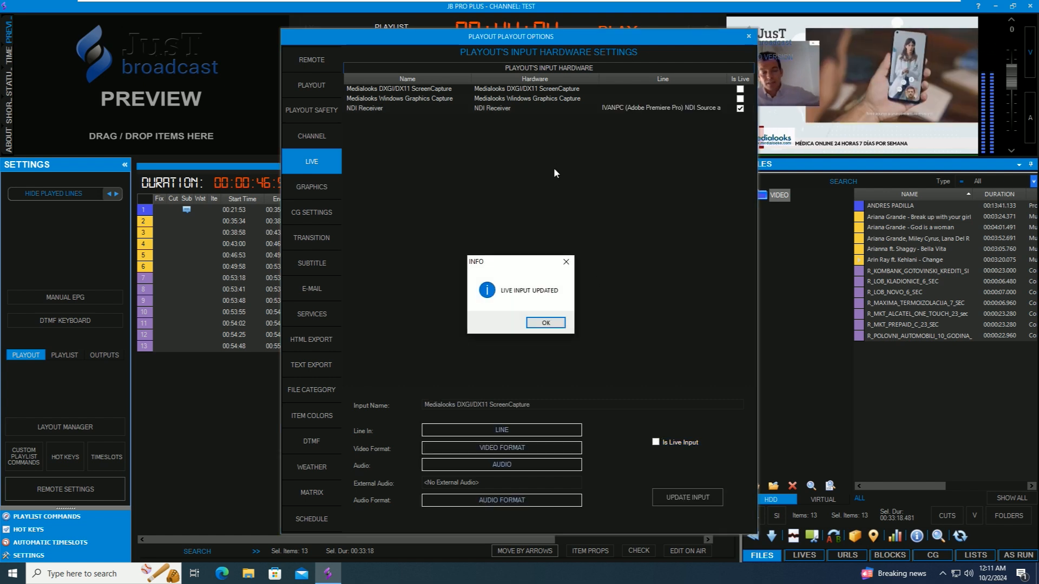
pyautogui.click(545, 323)
pyautogui.click(367, 108)
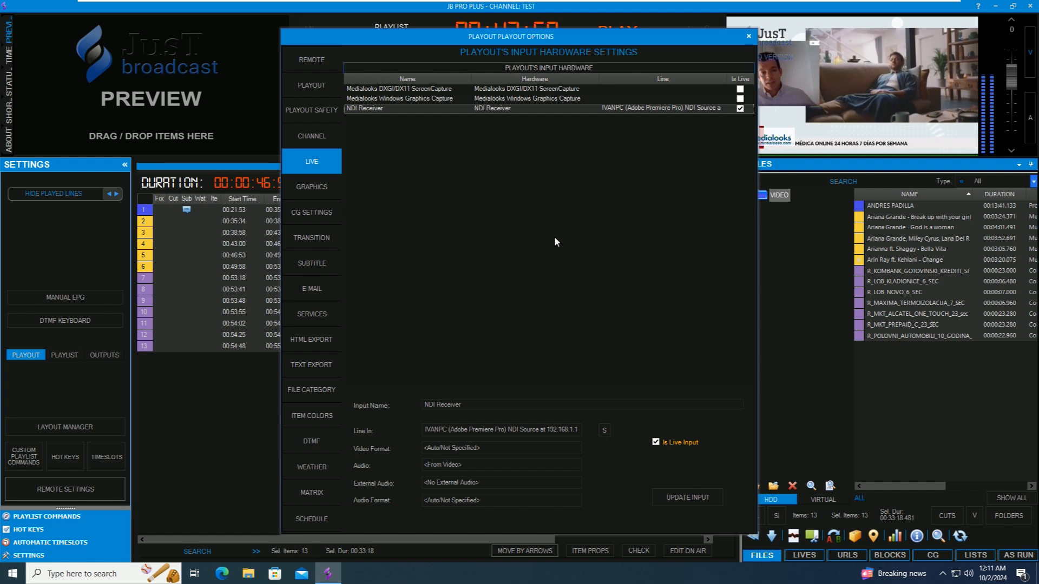
pyautogui.click(748, 36)
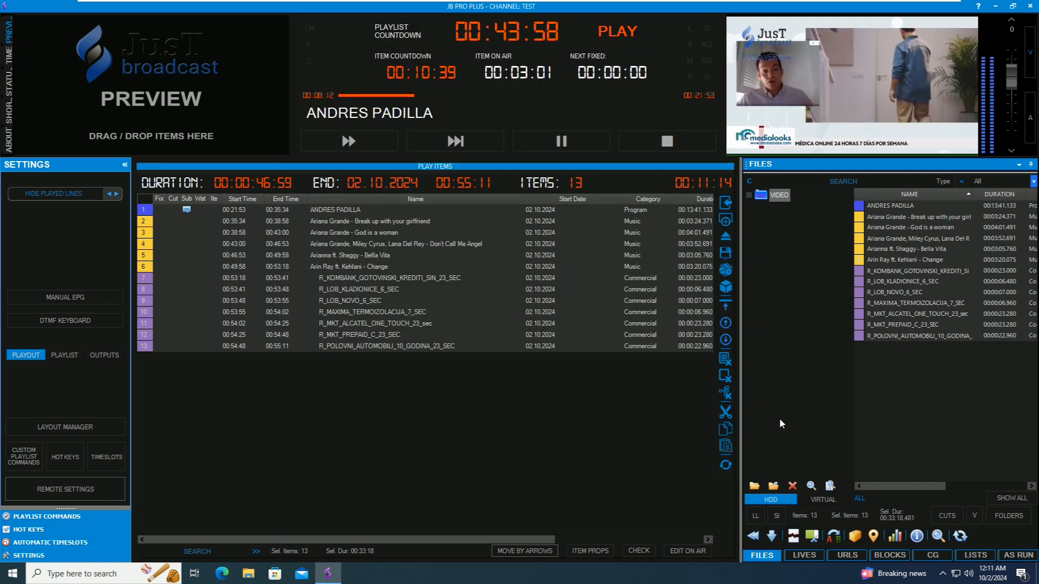
# Start a new live event named TEST LIVE with a duration of 02:00:00.
pyautogui.click(804, 555)
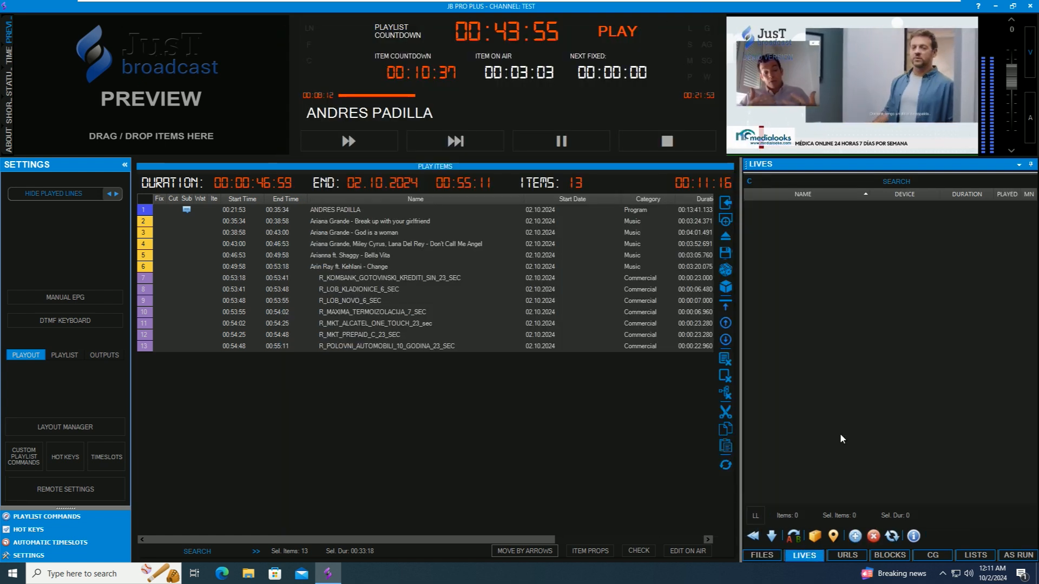
pyautogui.click(854, 536)
pyautogui.write('TEST LIVE')
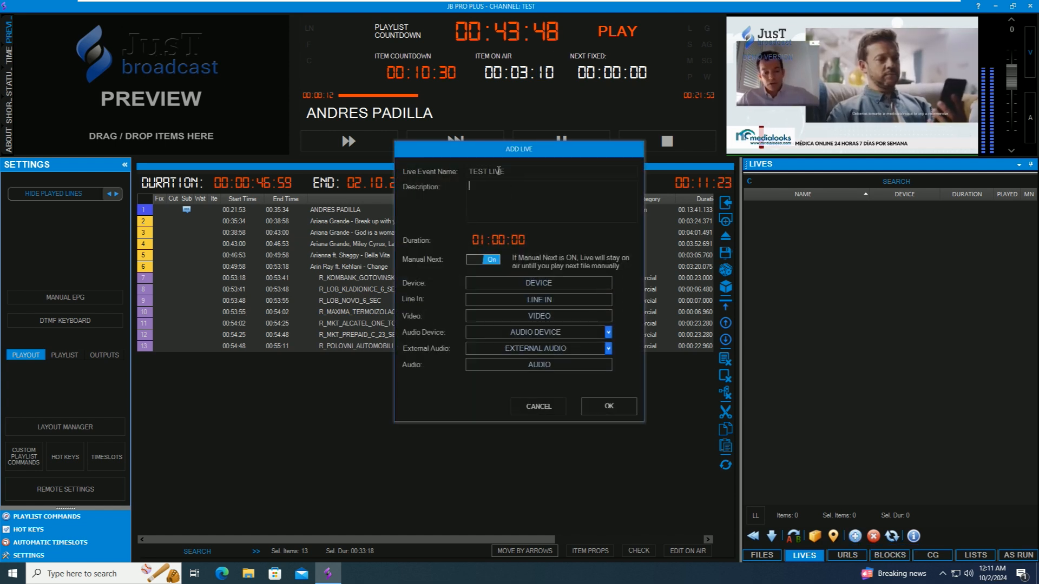
pyautogui.press('Tab')
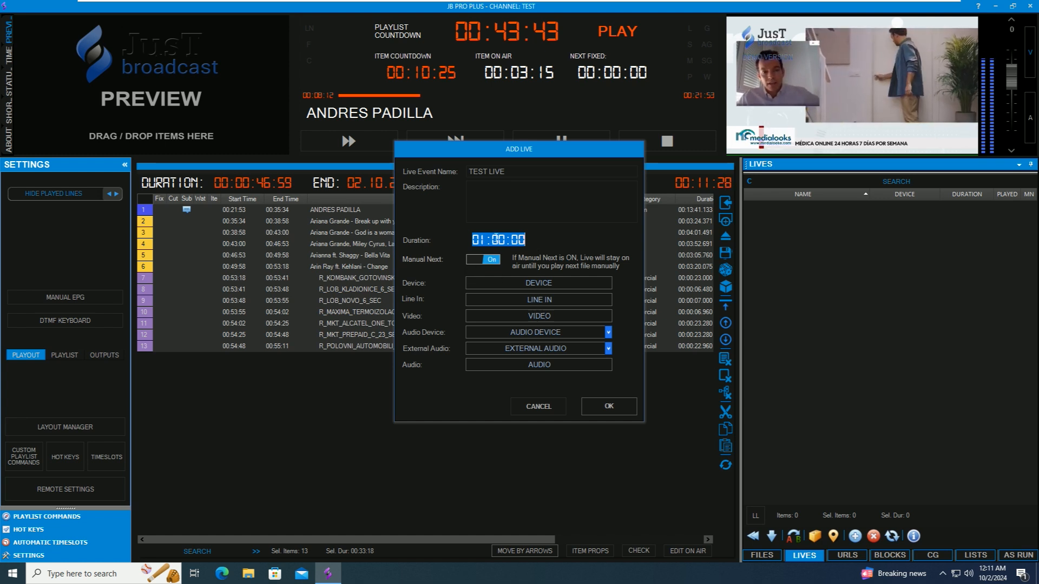
pyautogui.click(475, 234)
pyautogui.write('02')
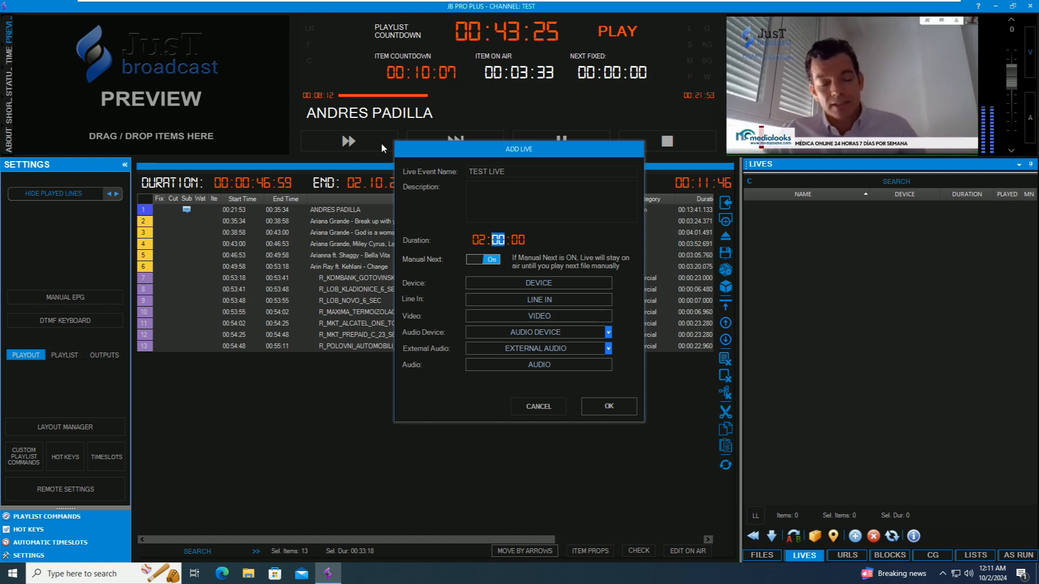
# Save the live event with NDI Receiver as its device and insert it in the playlist before "Arin Ray ft. Kehlani - Change".
pyautogui.click(608, 284)
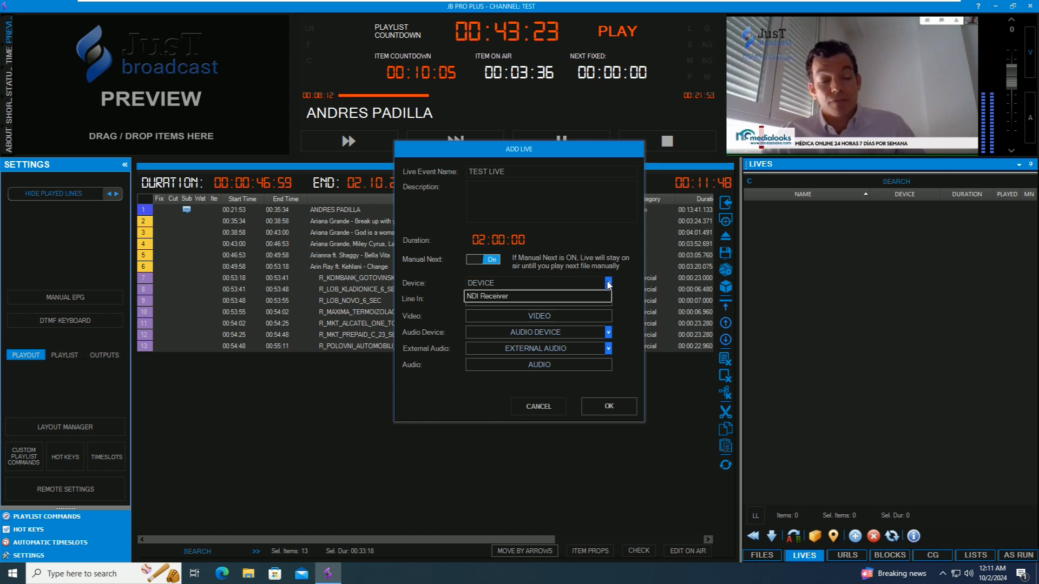
pyautogui.click(488, 297)
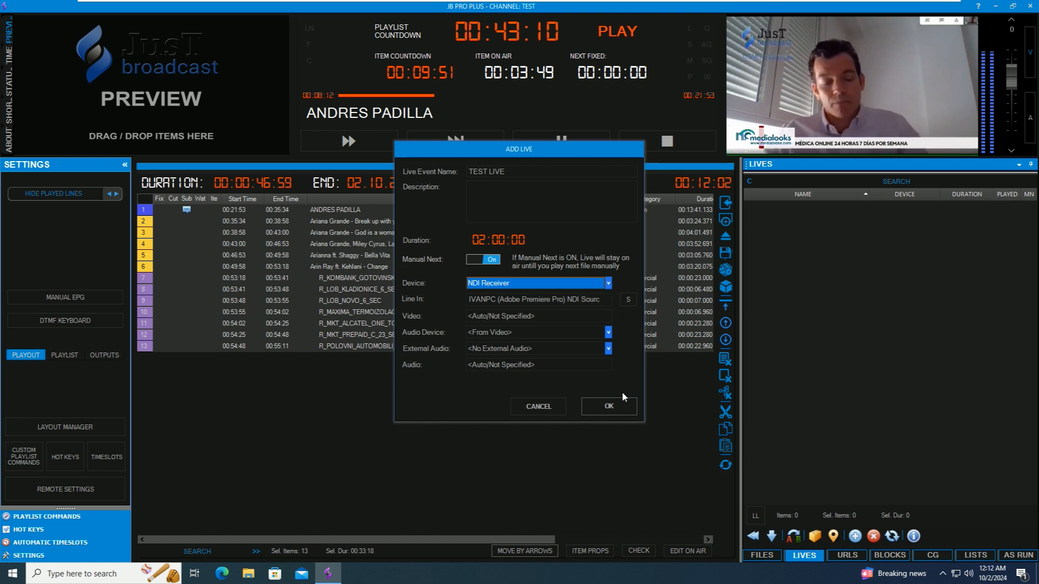
pyautogui.click(611, 412)
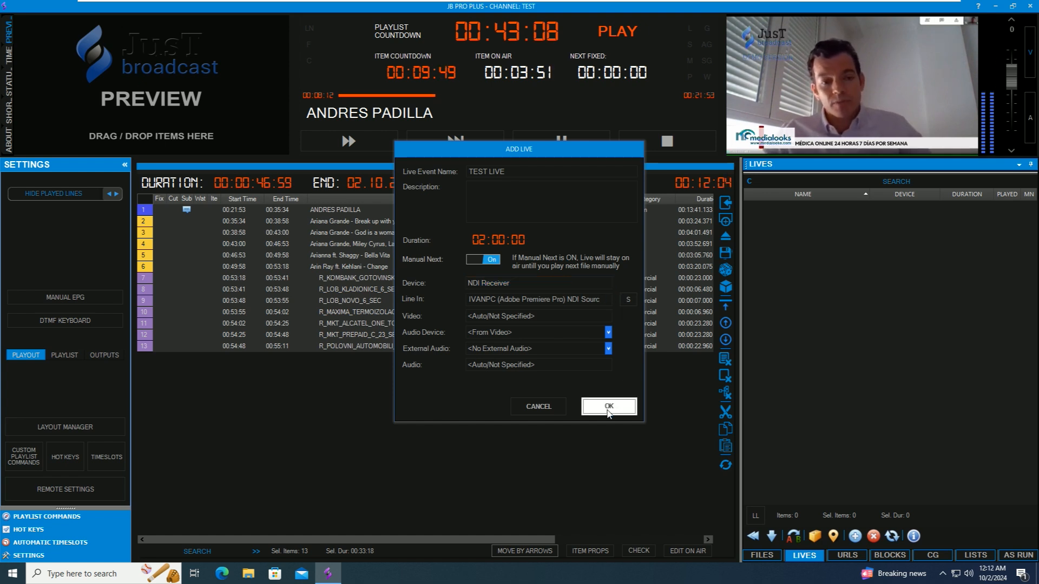
pyautogui.moveTo(822, 205); pyautogui.dragTo(319, 262)
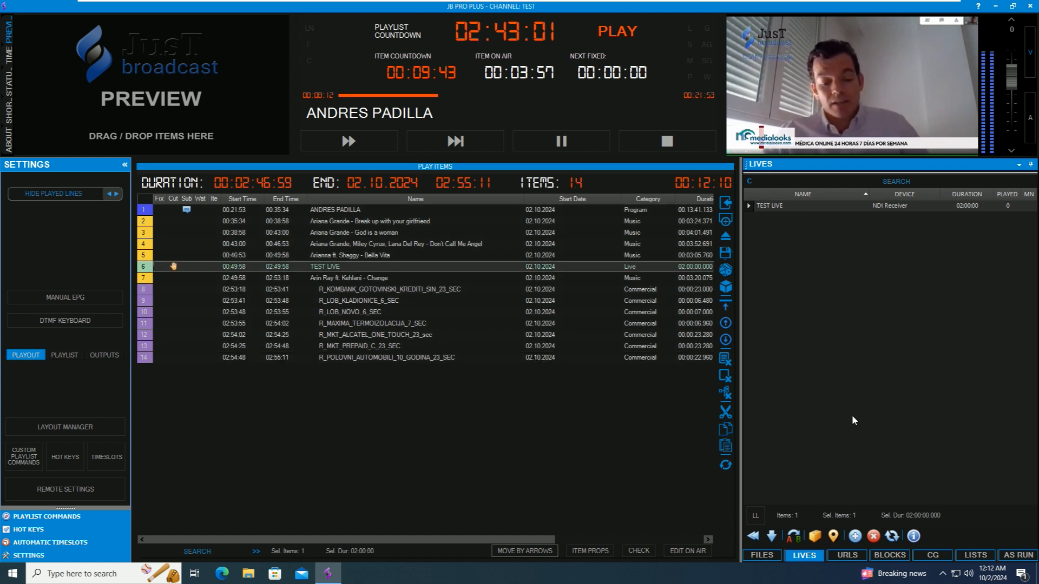
# Examine the URL, name, description and buffer options for adding a stream, and leave without inserting one.
pyautogui.click(851, 557)
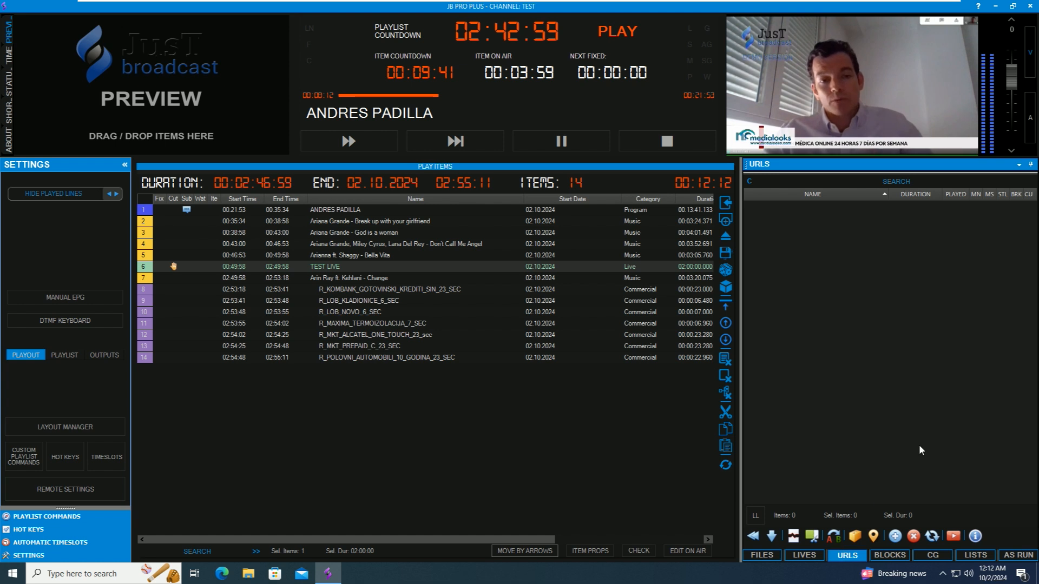
pyautogui.click(895, 536)
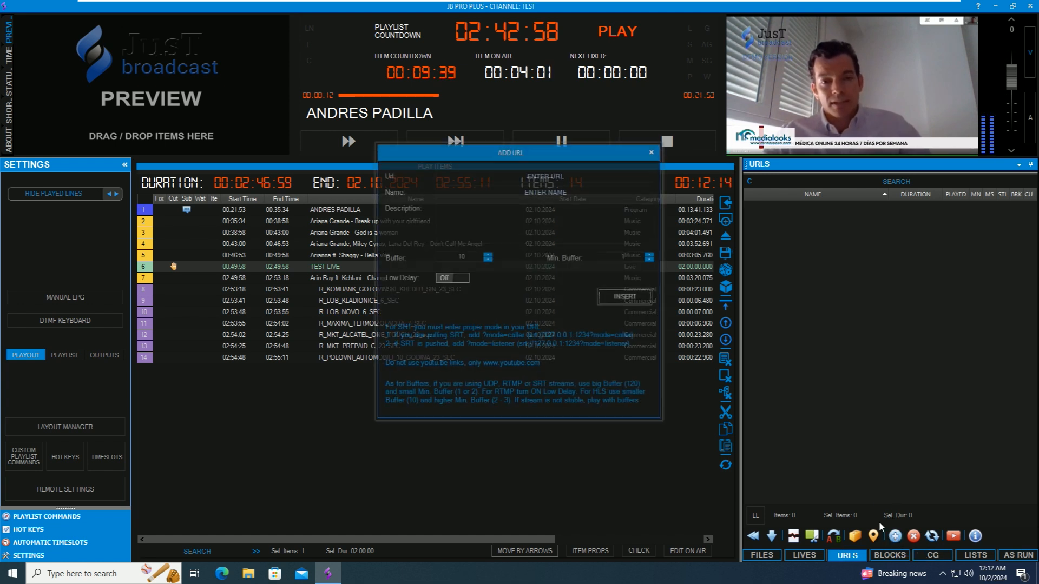
pyautogui.click(536, 172)
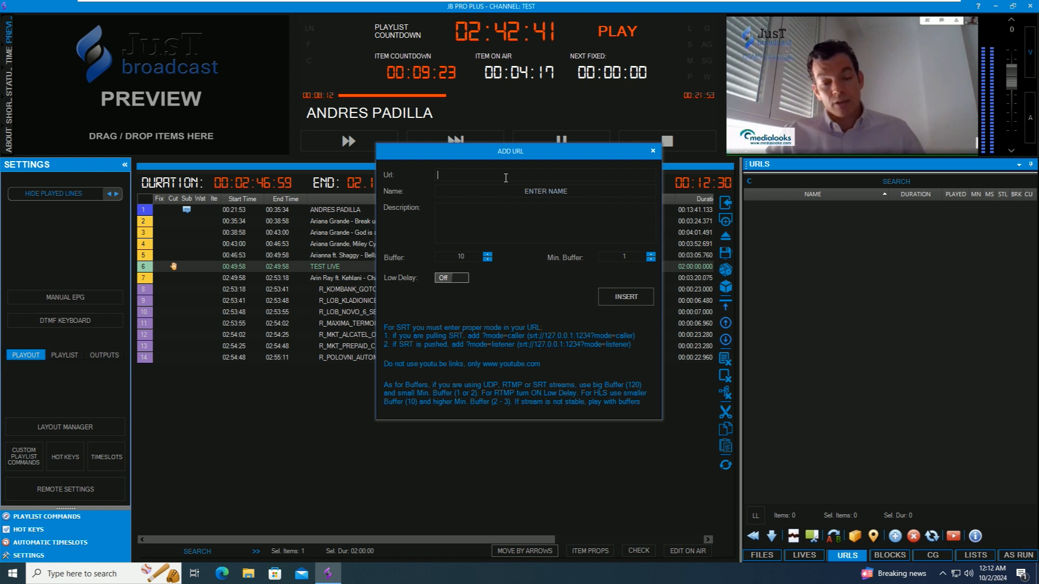
pyautogui.click(570, 186)
pyautogui.click(458, 217)
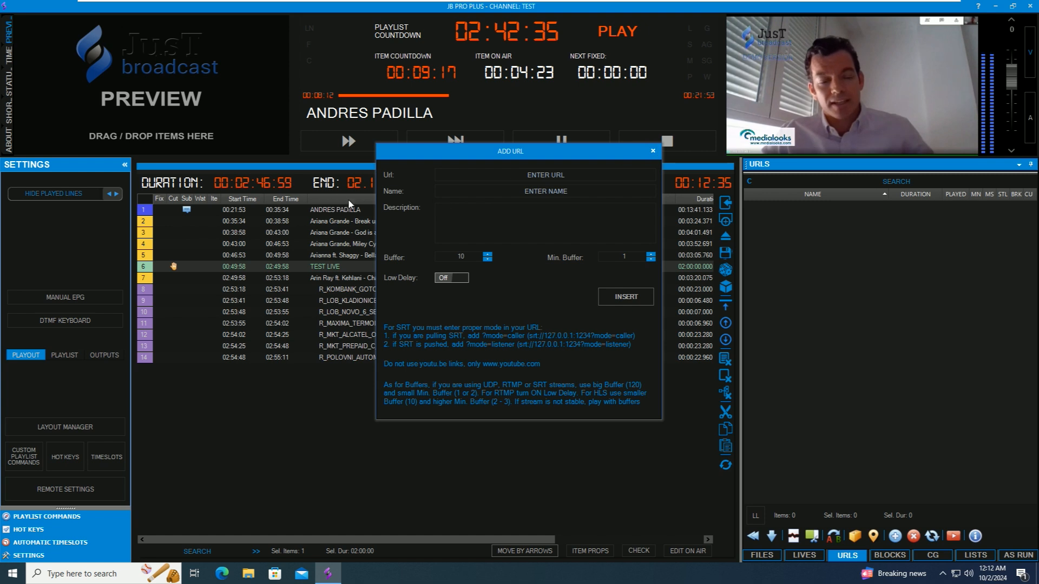
pyautogui.click(652, 153)
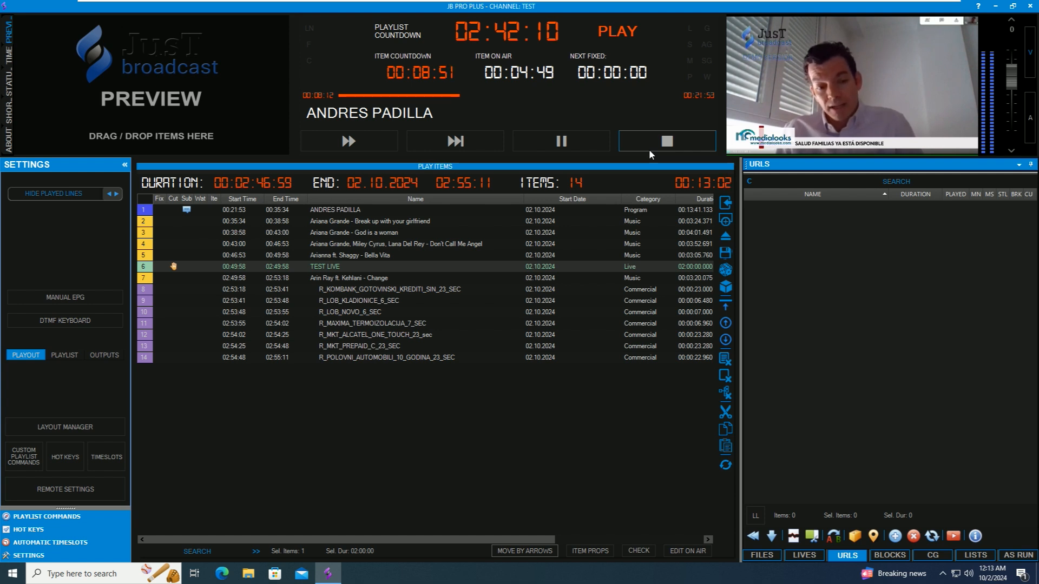
# Change the default channel logo to Logo Clock in the remote graphics settings and confirm the change.
pyautogui.click(63, 493)
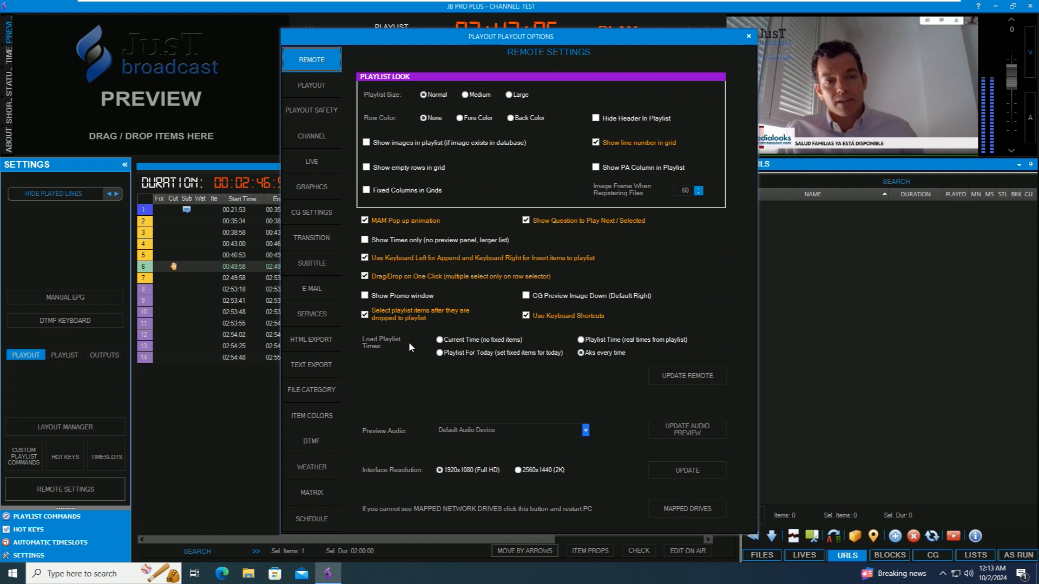
pyautogui.click(311, 185)
pyautogui.click(541, 82)
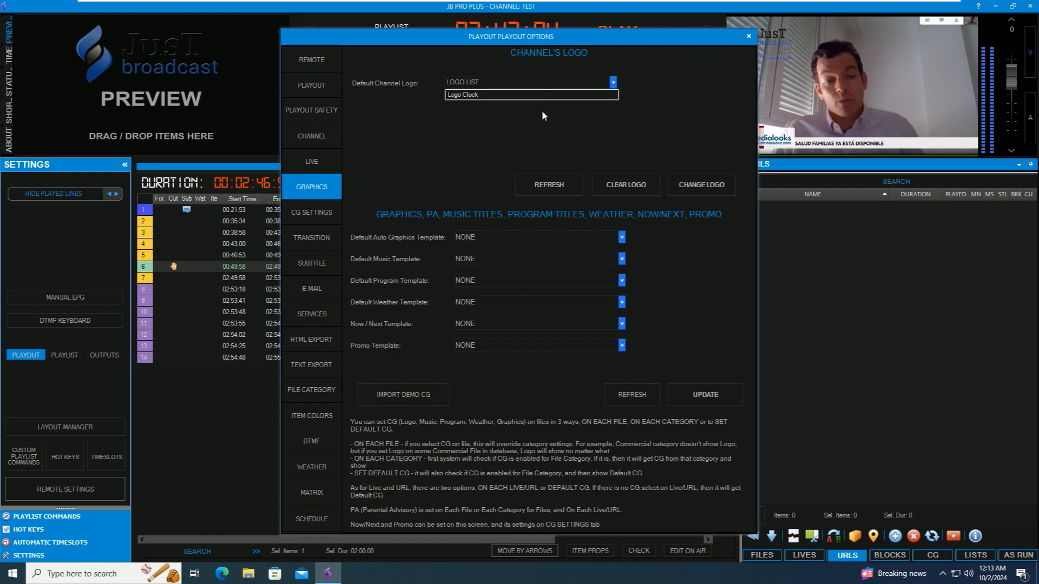
pyautogui.click(473, 81)
pyautogui.click(473, 81)
pyautogui.click(482, 238)
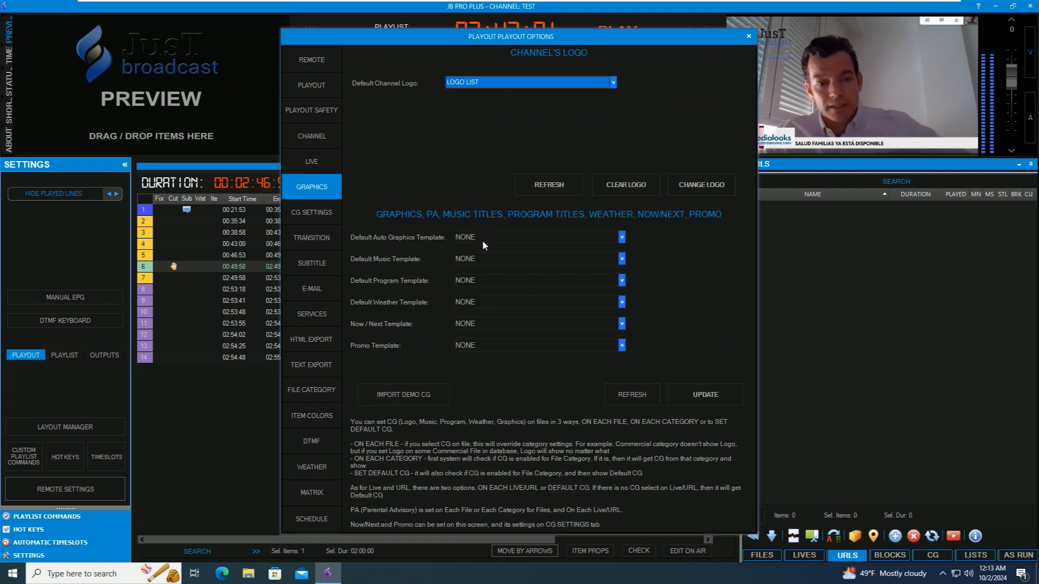
pyautogui.click(483, 238)
pyautogui.click(513, 253)
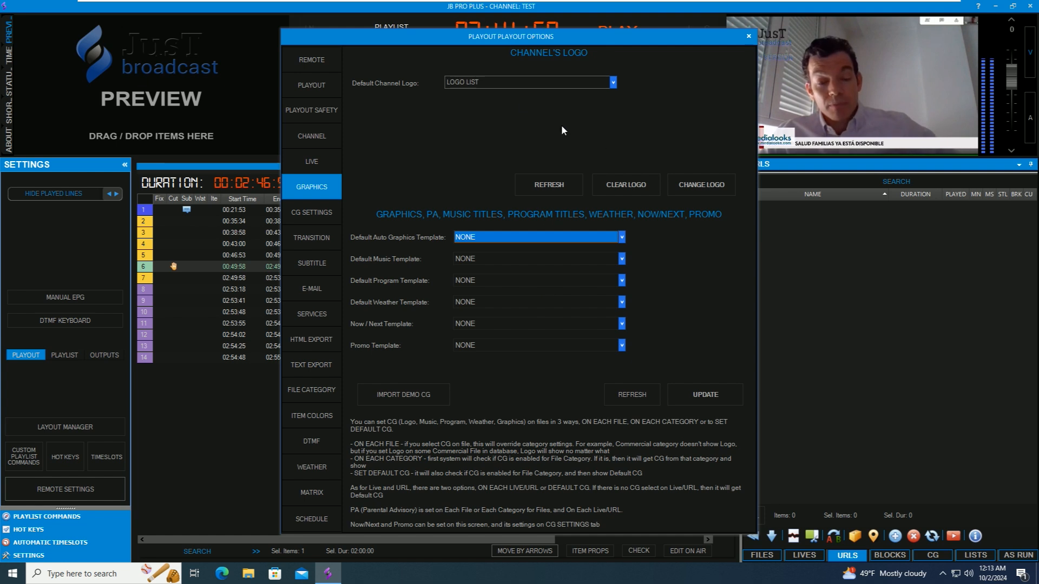
pyautogui.click(497, 81)
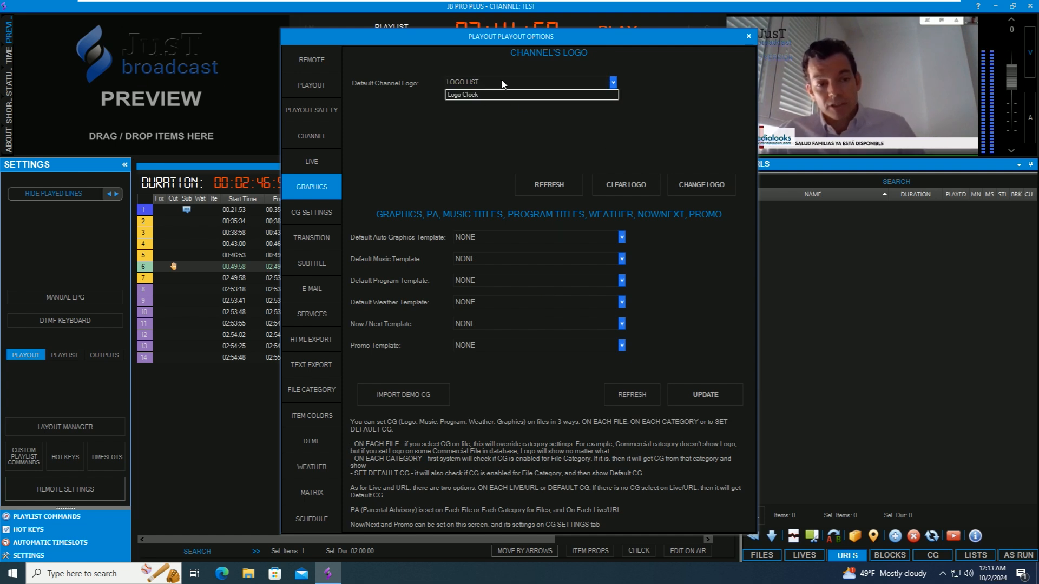
pyautogui.click(469, 95)
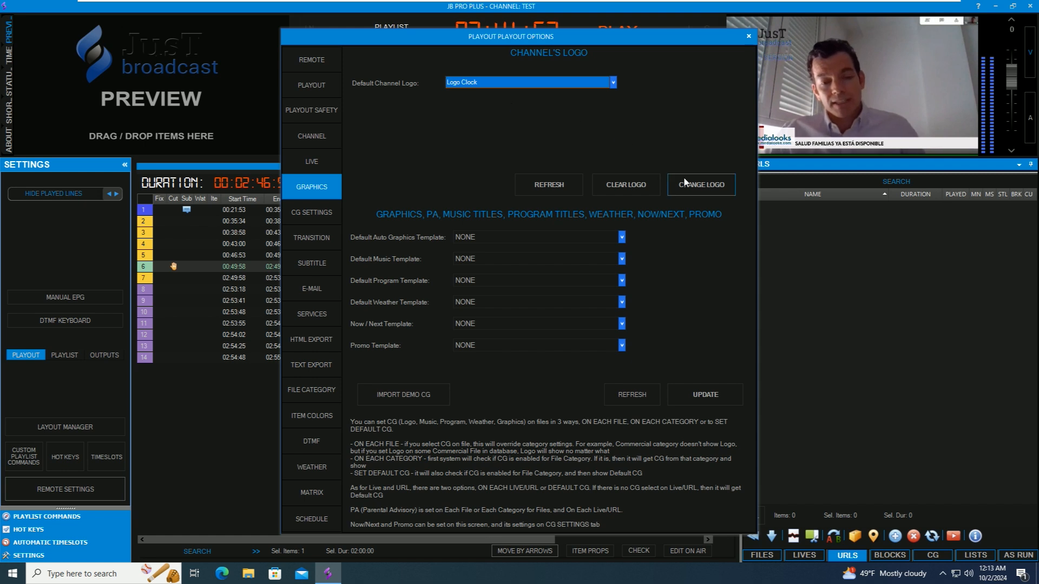
pyautogui.click(703, 186)
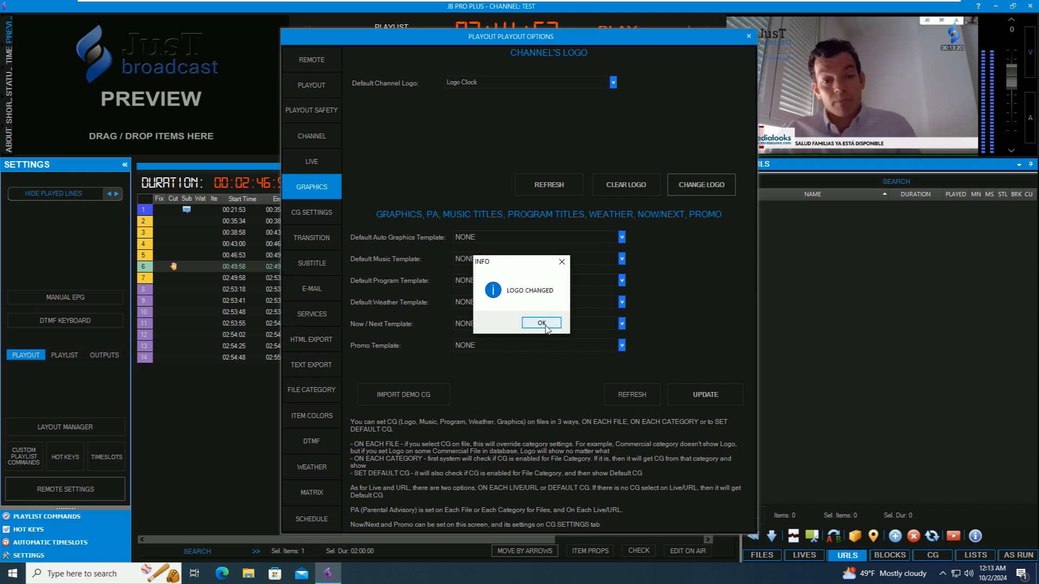
pyautogui.click(540, 323)
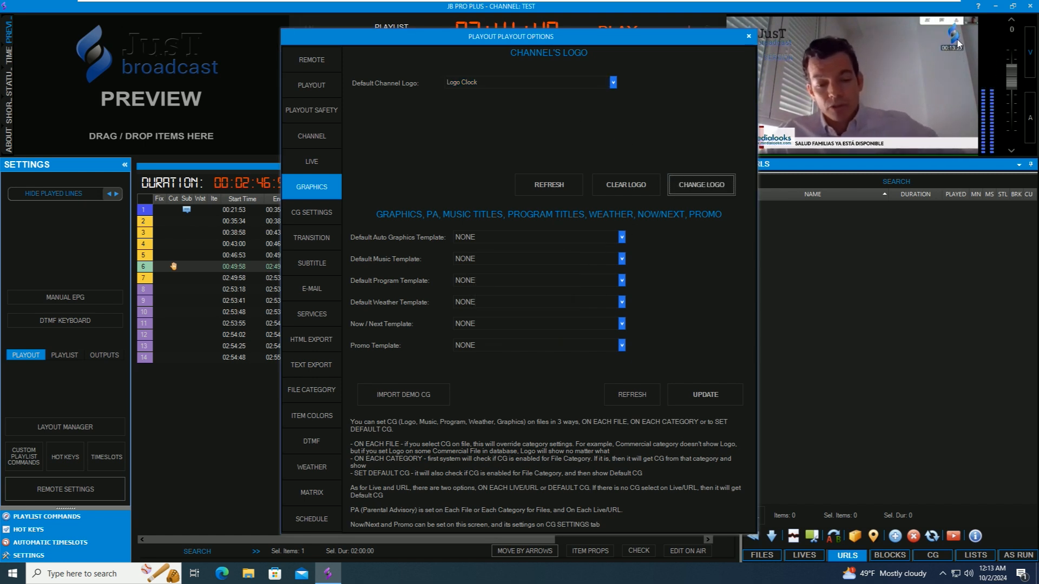
# Move the commercial R_KOMBANK_GOTOVINSKI_KREDITI_SIN_23_SEC to the start of the playlist and play it as the next file.
pyautogui.click(750, 37)
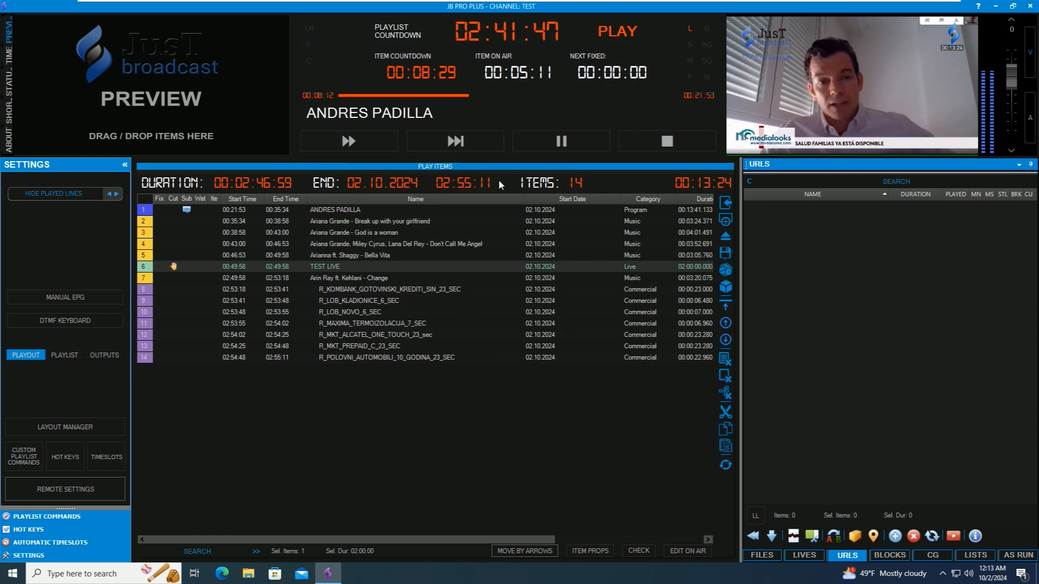
pyautogui.click(346, 289)
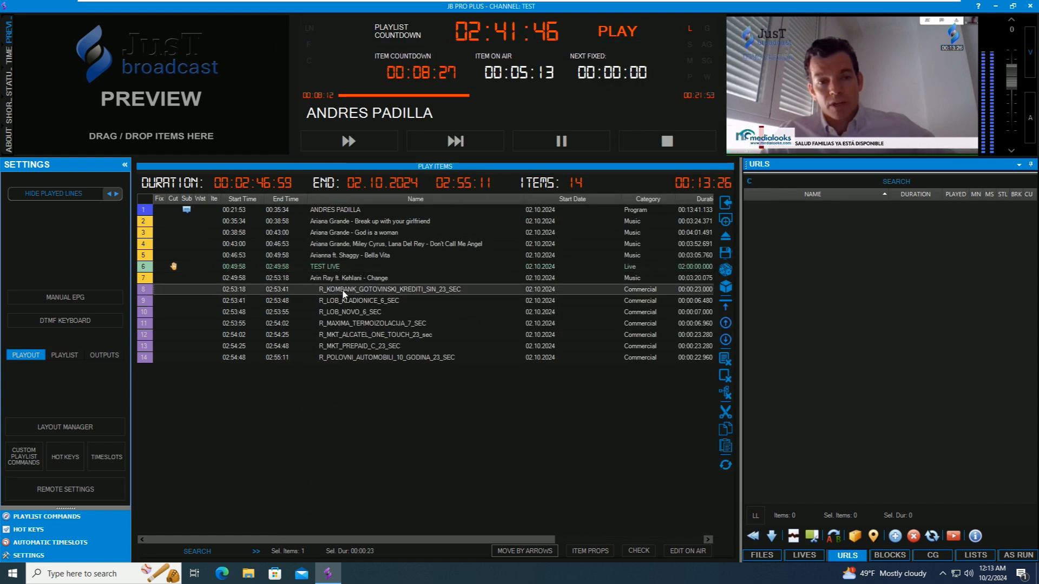
pyautogui.moveTo(359, 290); pyautogui.dragTo(313, 207)
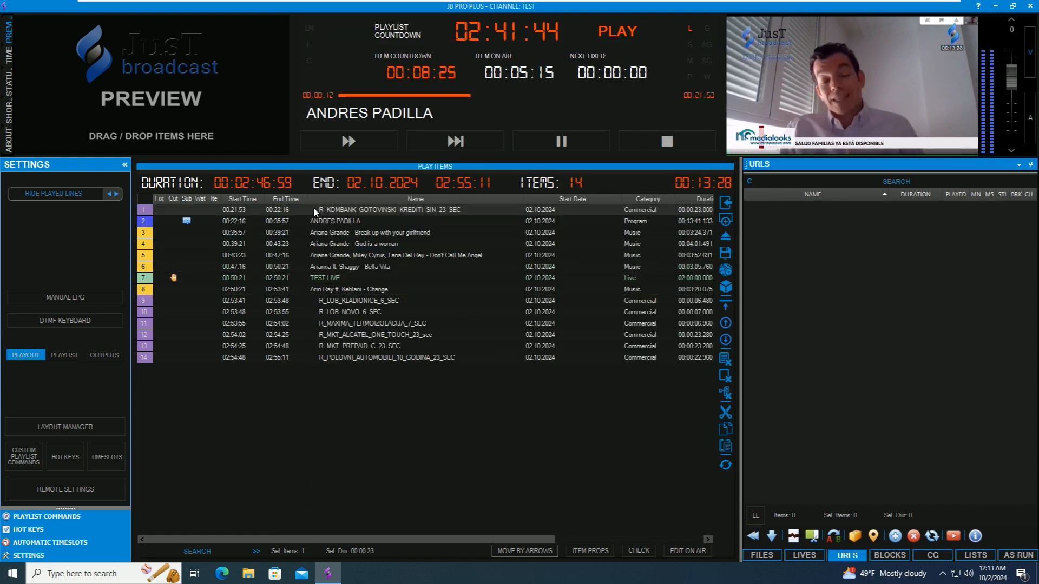
pyautogui.click(348, 141)
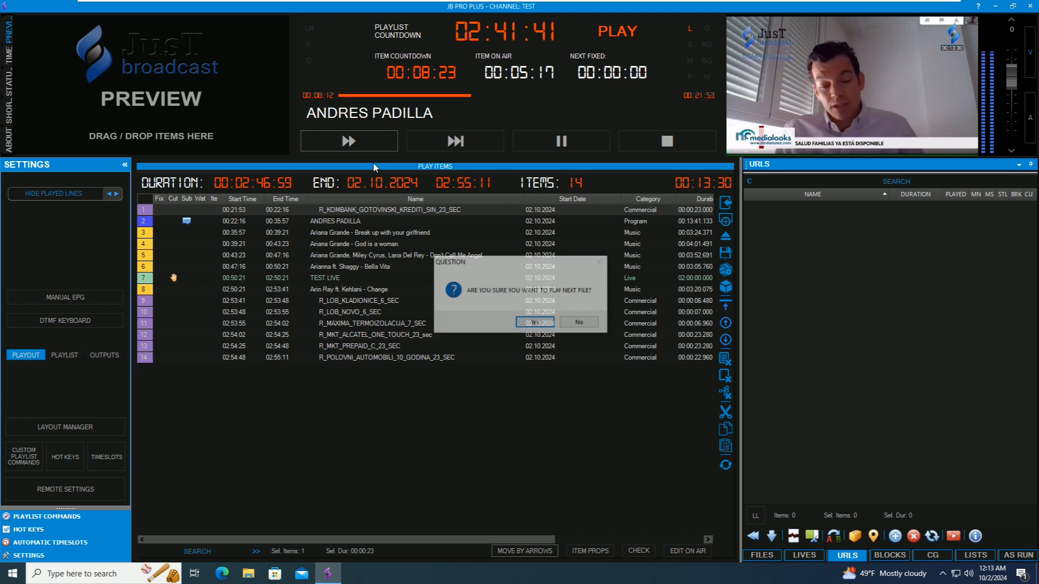
pyautogui.click(536, 322)
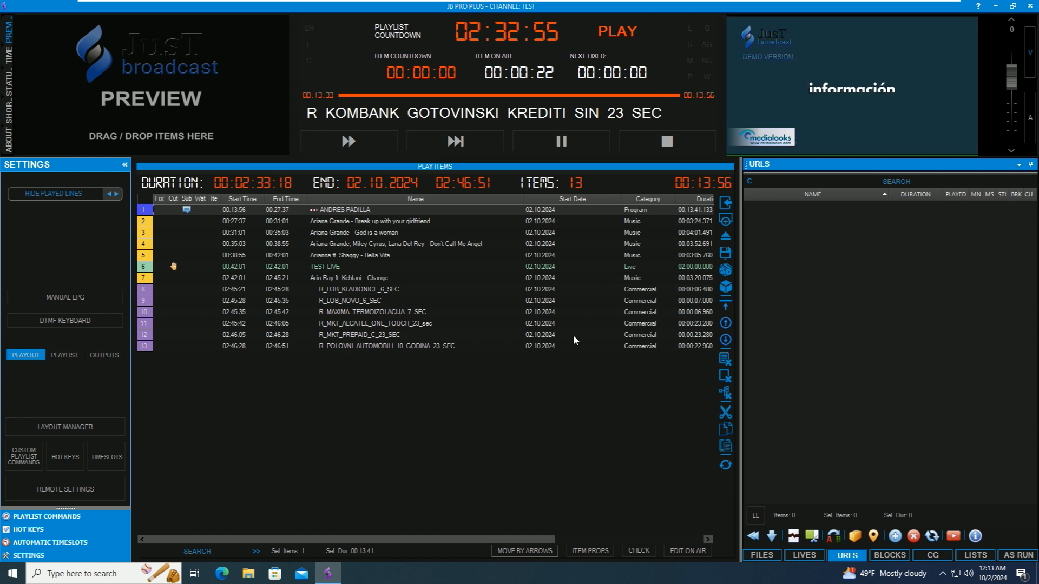
# Examine the default template choices for auto graphics, music, program, weather, now/next and promo in the remote graphics settings.
pyautogui.click(89, 488)
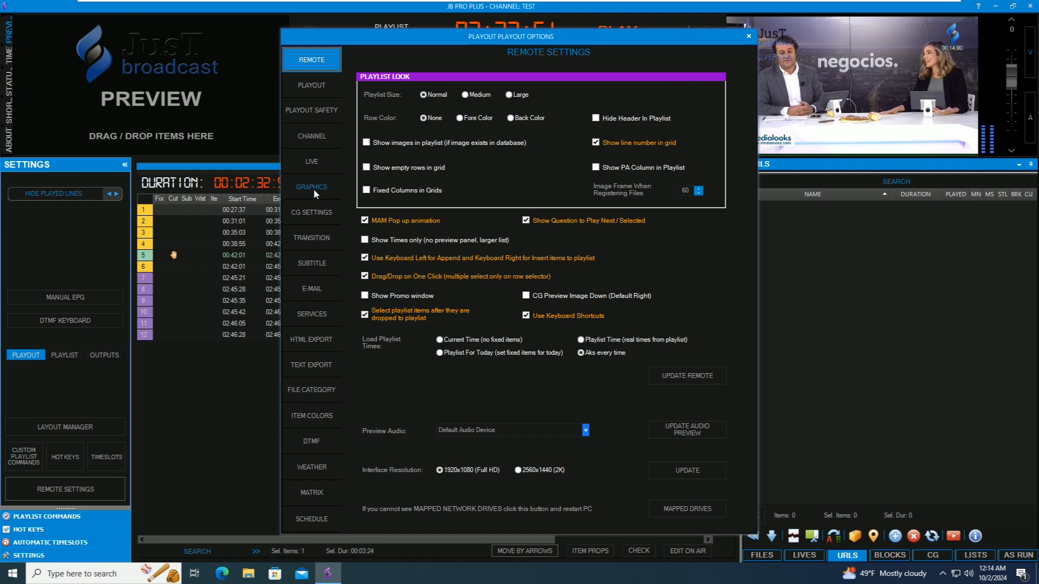
pyautogui.click(313, 188)
pyautogui.click(537, 238)
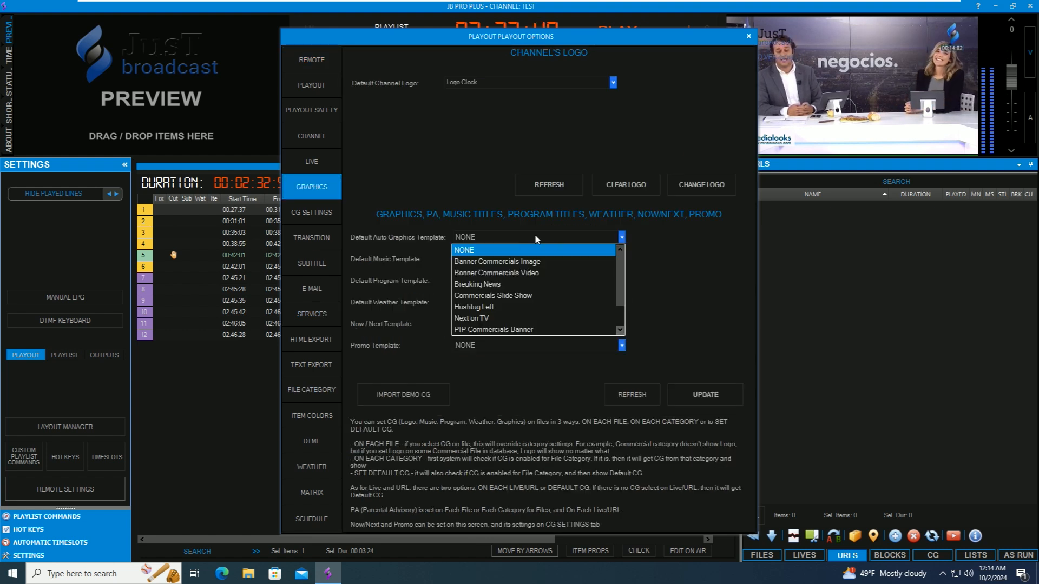
pyautogui.click(666, 255)
pyautogui.click(512, 260)
pyautogui.click(648, 250)
pyautogui.click(531, 280)
pyautogui.click(698, 270)
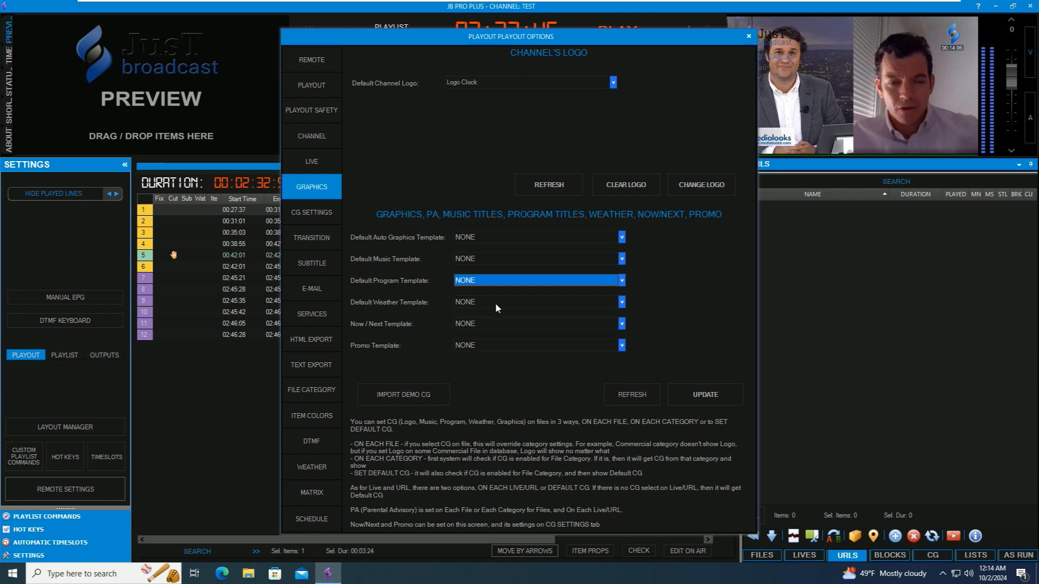
pyautogui.click(495, 303)
pyautogui.click(689, 284)
pyautogui.click(499, 324)
pyautogui.click(690, 299)
pyautogui.click(497, 347)
pyautogui.click(668, 291)
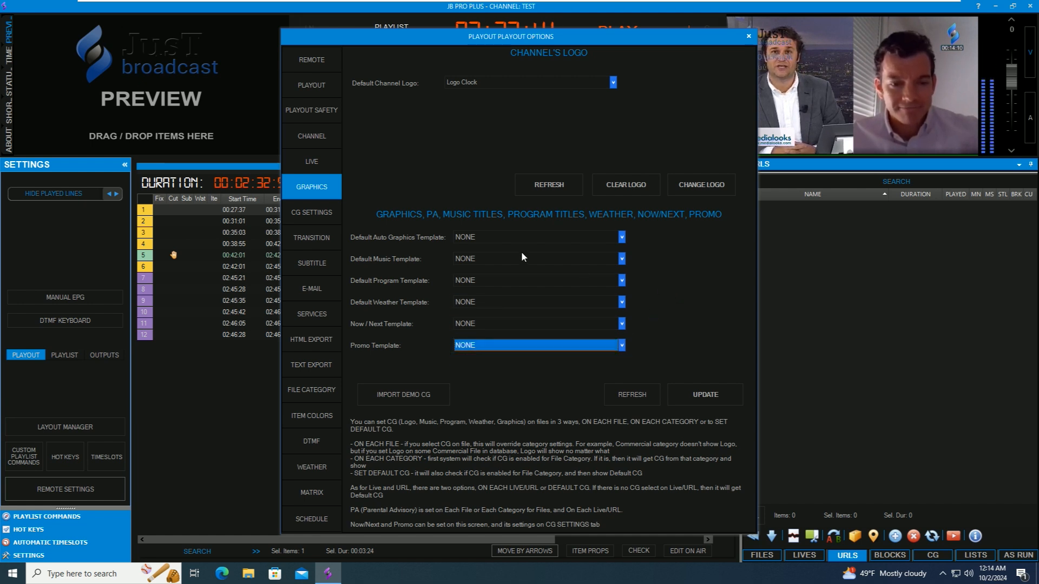
# Update the default music template to Music Title Brush and play the next playlist file.
pyautogui.click(492, 260)
pyautogui.click(493, 283)
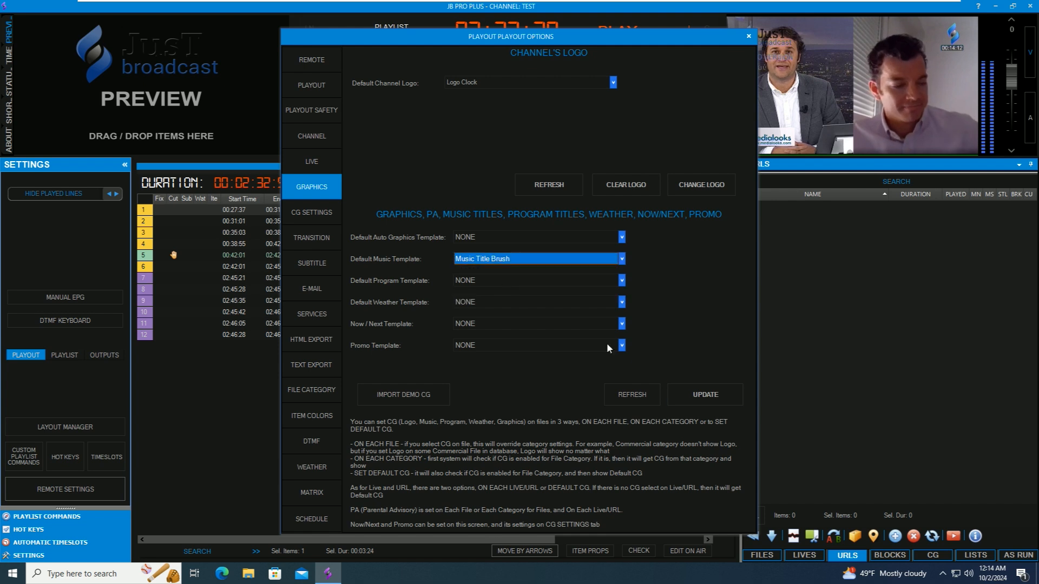
pyautogui.click(711, 395)
pyautogui.click(573, 323)
pyautogui.click(748, 37)
pyautogui.click(349, 141)
pyautogui.click(541, 322)
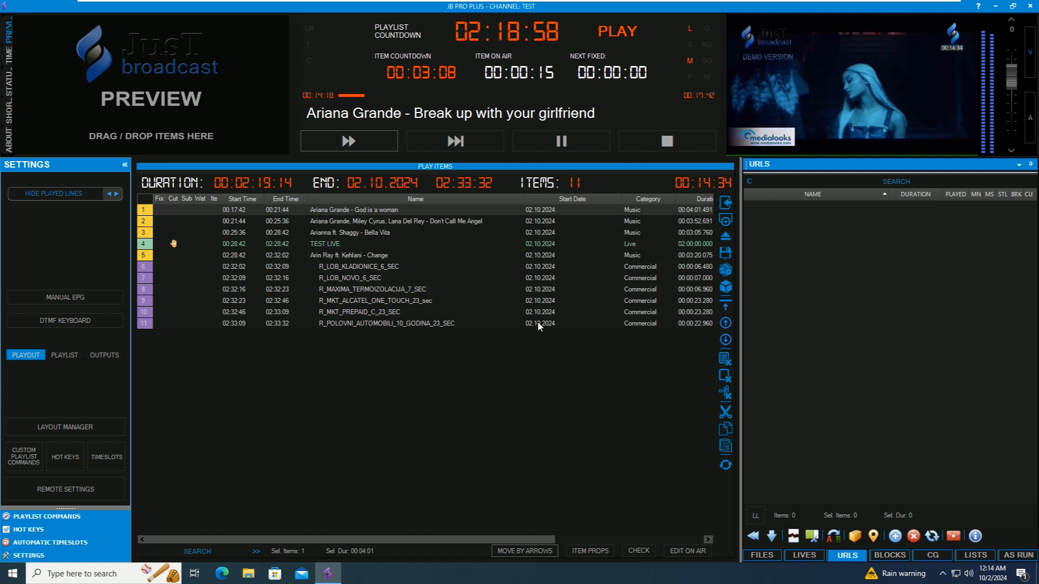
# Launch JB Pro Plus Scheduler from the desktop and finish its first-time wizard with the MAM Right Grouped layout.
pyautogui.click(328, 576)
pyautogui.doubleClick(20, 512)
pyautogui.click(462, 360)
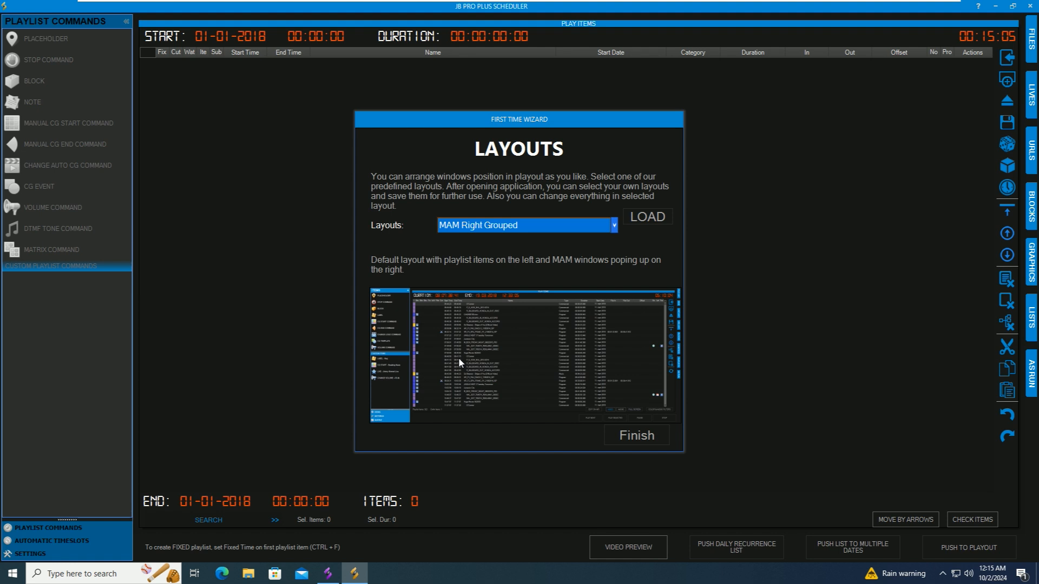
pyautogui.click(628, 436)
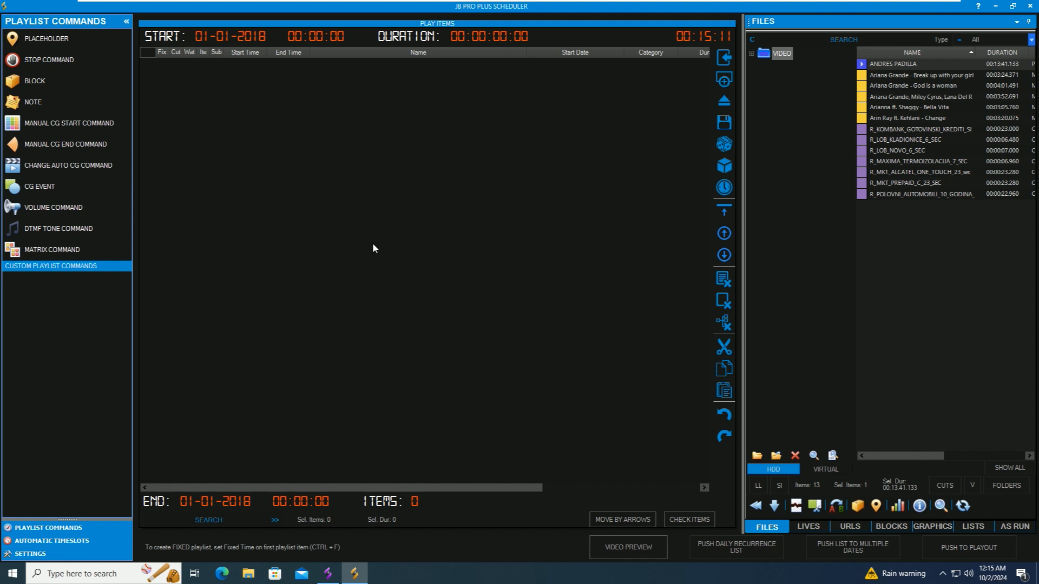
# Add all the files of the VIDEO folder to the schedule with a start time of 06:00:00 on October 2, 2024.
pyautogui.moveTo(865, 65); pyautogui.dragTo(297, 211)
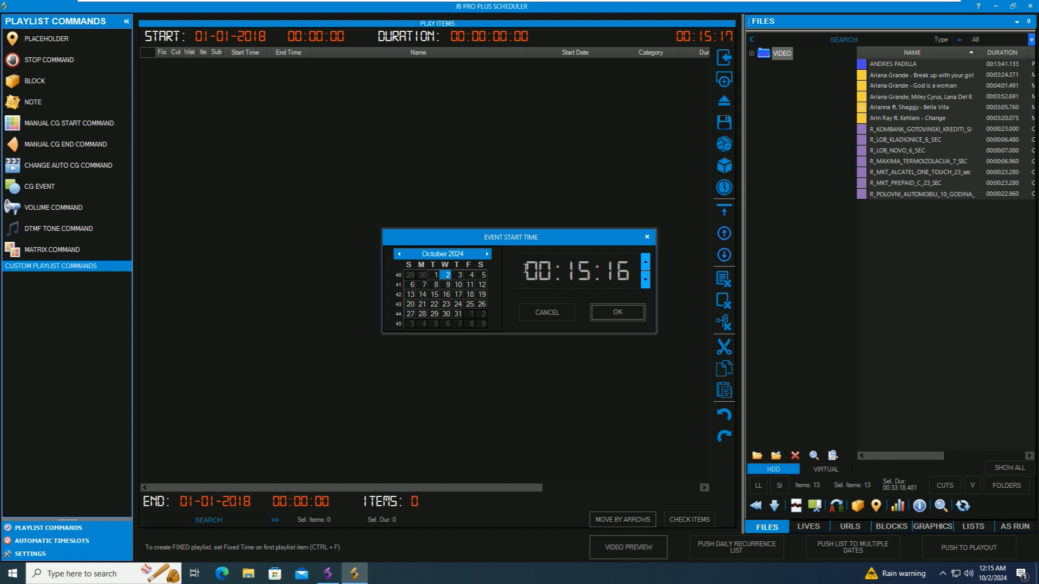
pyautogui.moveTo(525, 269); pyautogui.dragTo(636, 264)
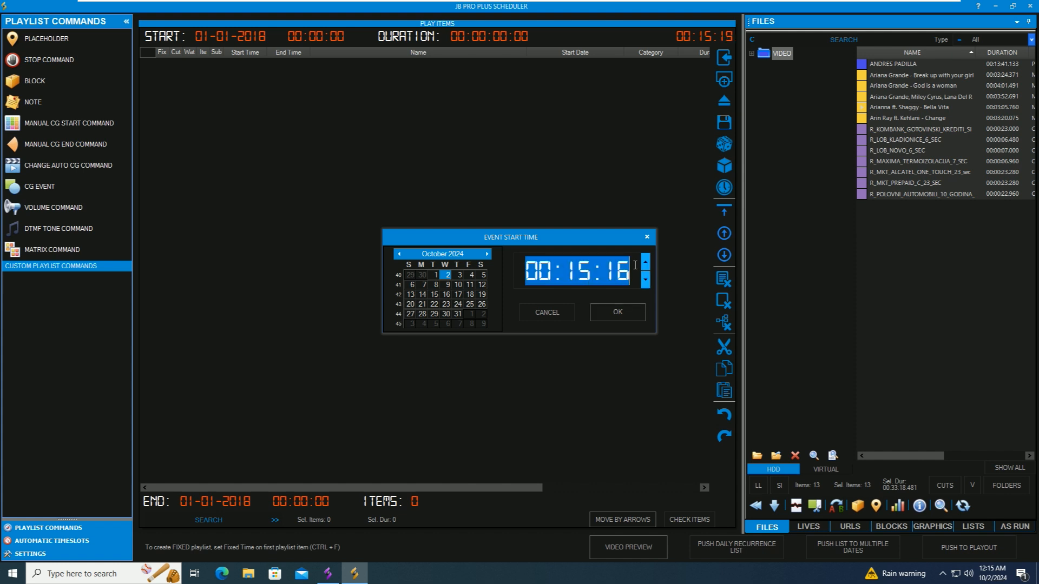
pyautogui.write('06:00:00')
pyautogui.click(616, 316)
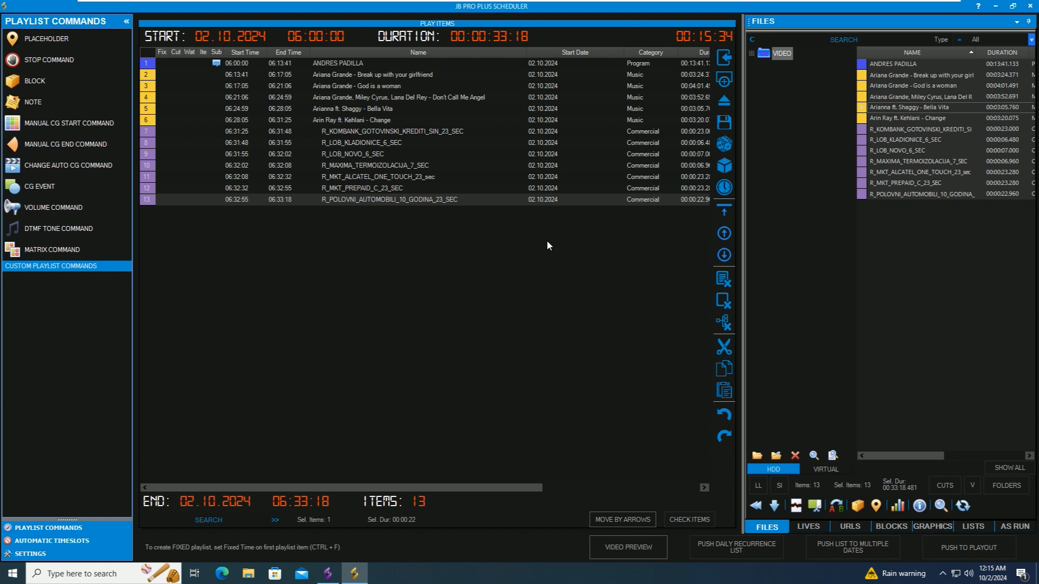
# Turn on Fixed Time for the schedule's first item and update the item.
pyautogui.click(358, 64)
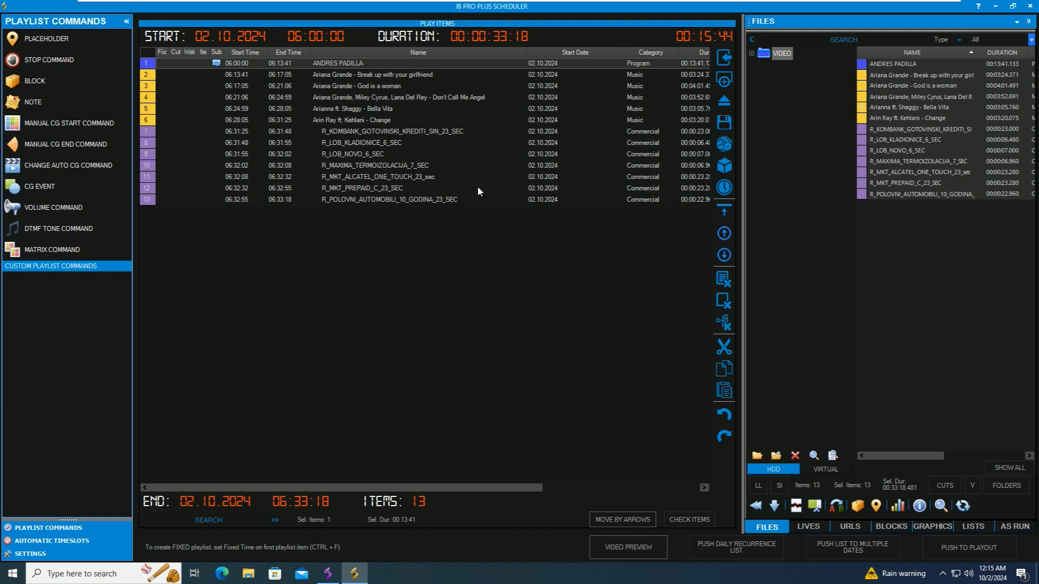
pyautogui.doubleClick(337, 63)
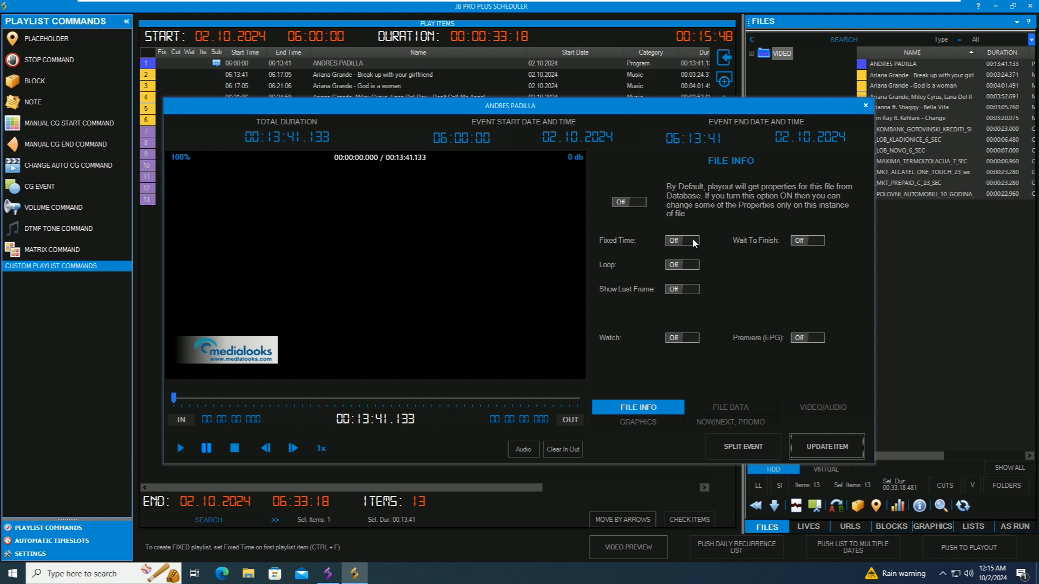
pyautogui.click(691, 239)
pyautogui.click(822, 448)
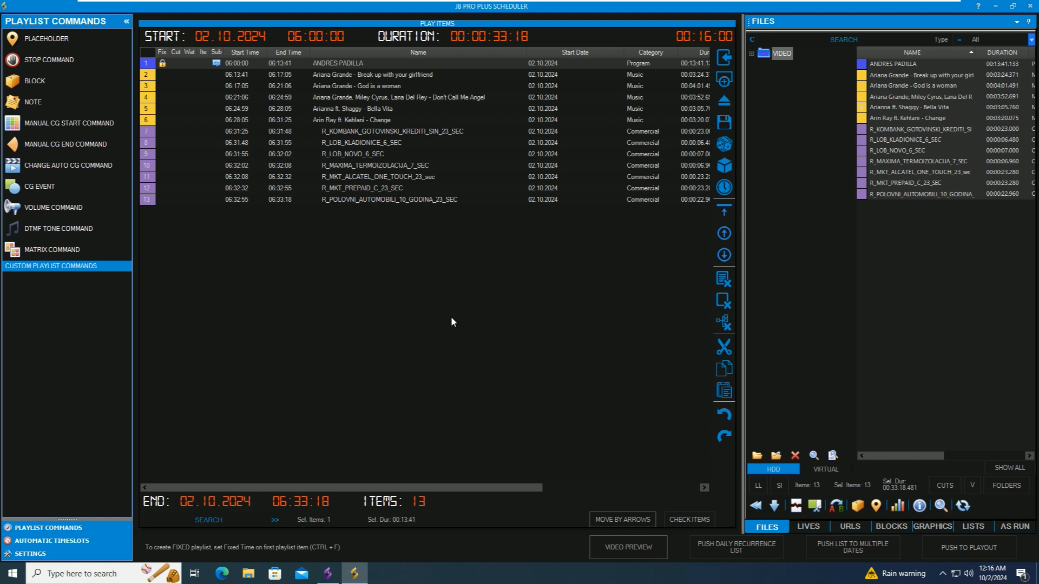
# Push the scheduled playlist to playout and view the pushed lists in JB Pro Plus Remote.
pyautogui.click(975, 547)
pyautogui.click(562, 323)
pyautogui.click(327, 574)
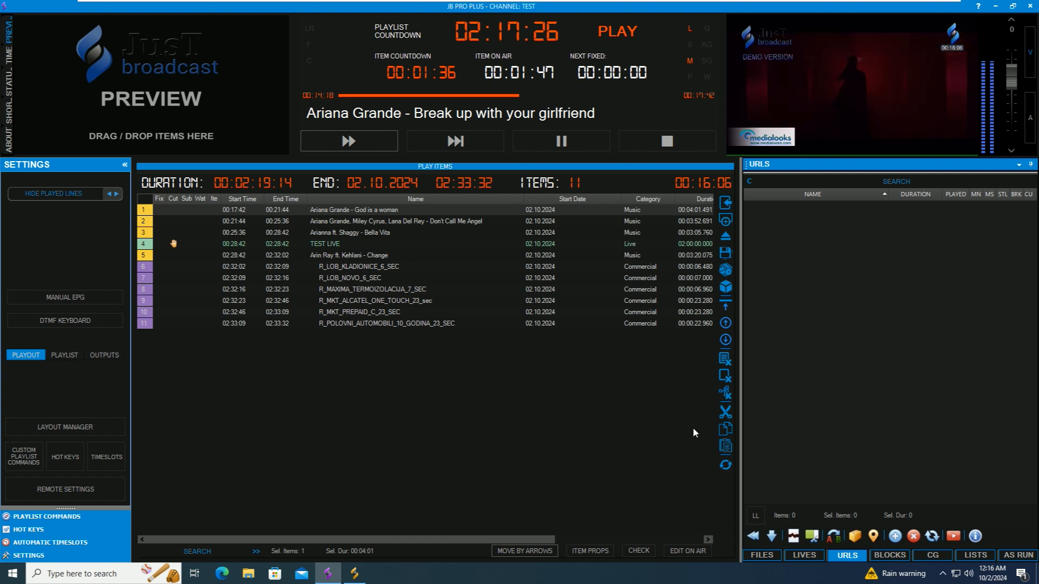
pyautogui.click(976, 555)
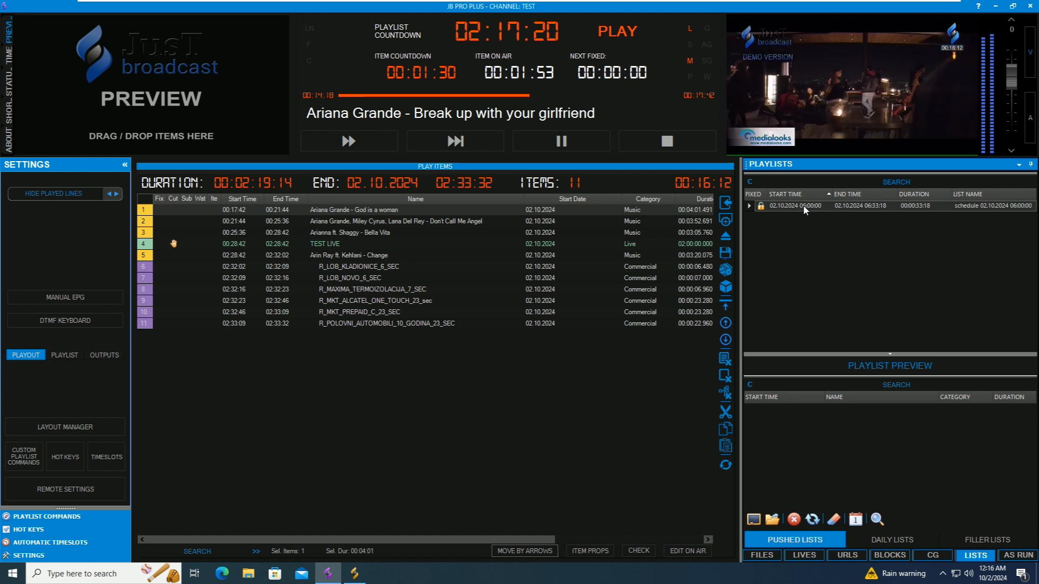
# Return to JB Pro Plus Scheduler and examine the daily recurrence options with Monday, Tuesday and Wednesday ticked, leaving without pushing the list.
pyautogui.click(352, 575)
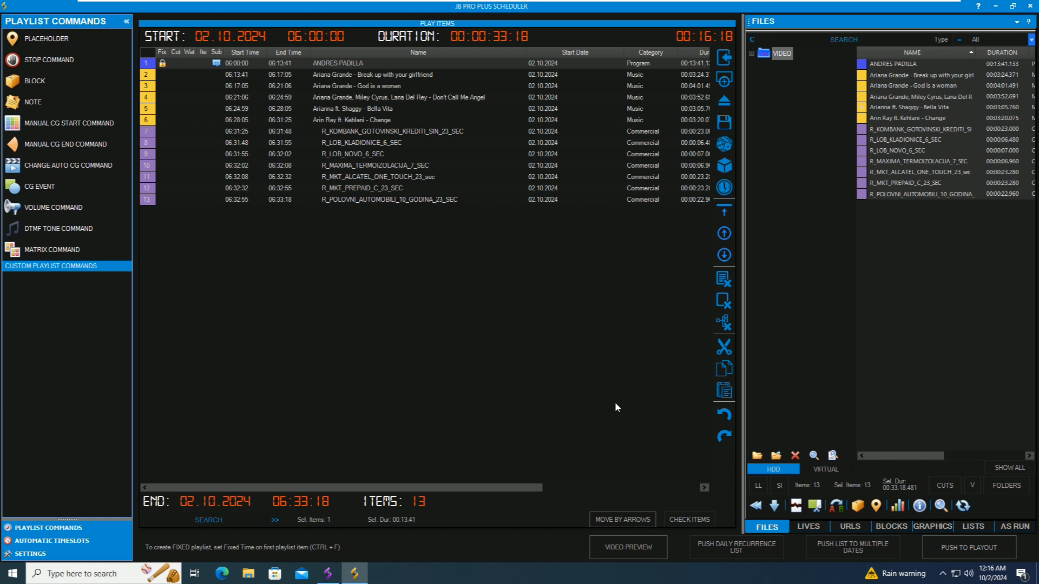
pyautogui.click(729, 547)
pyautogui.click(406, 263)
pyautogui.click(460, 263)
pyautogui.click(511, 263)
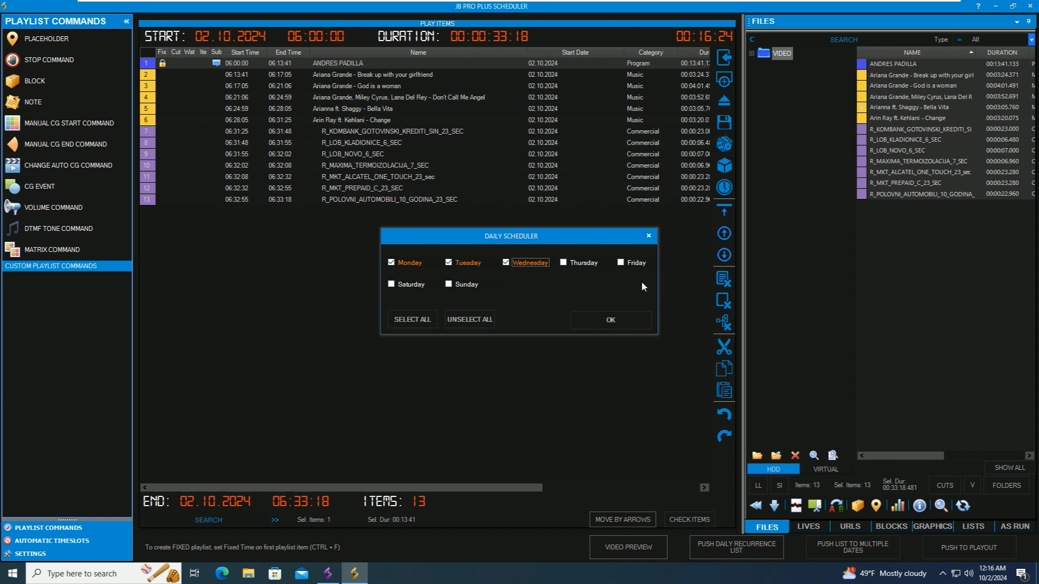
pyautogui.click(648, 236)
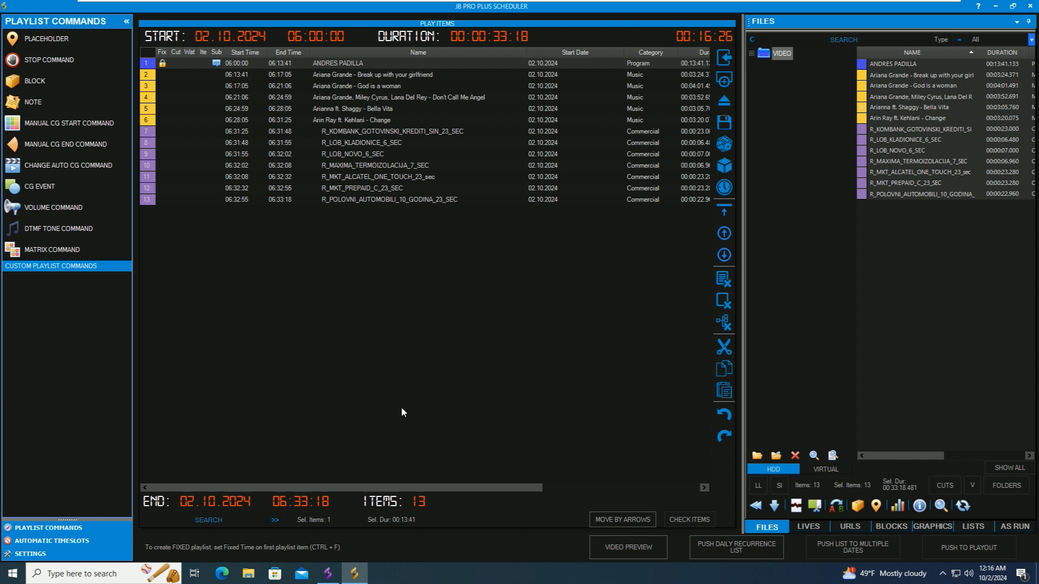
# Launch JB Pro Plus Graphics from the desktop and examine the layer types available for scenes.
pyautogui.click(364, 577)
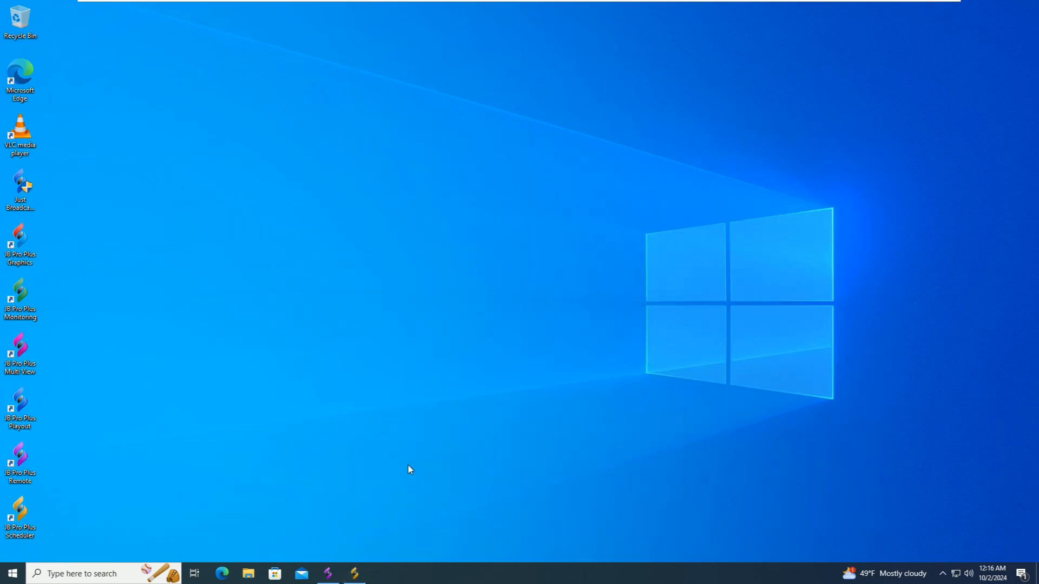
pyautogui.doubleClick(26, 250)
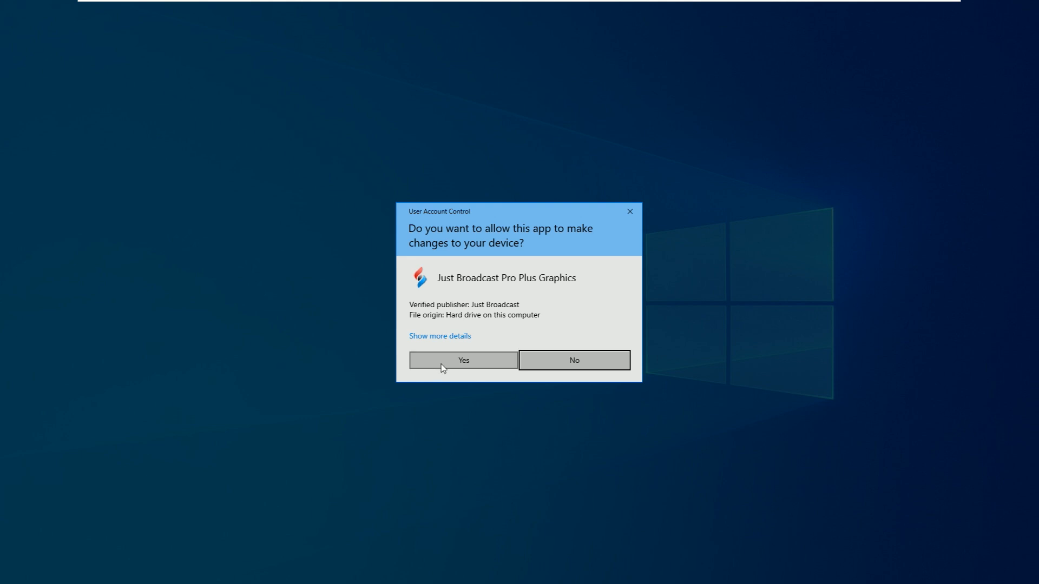
pyautogui.click(443, 365)
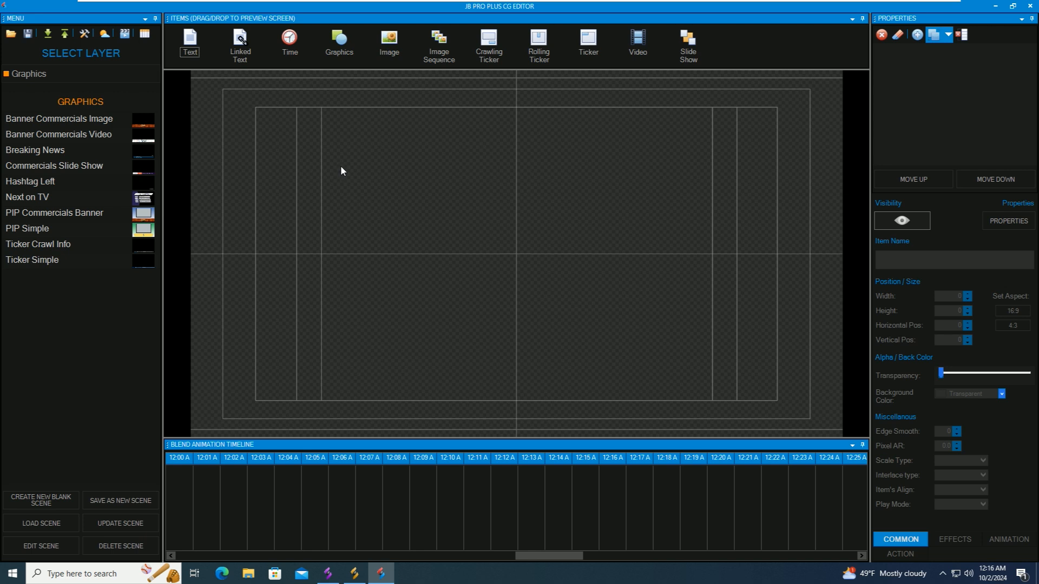
pyautogui.click(105, 78)
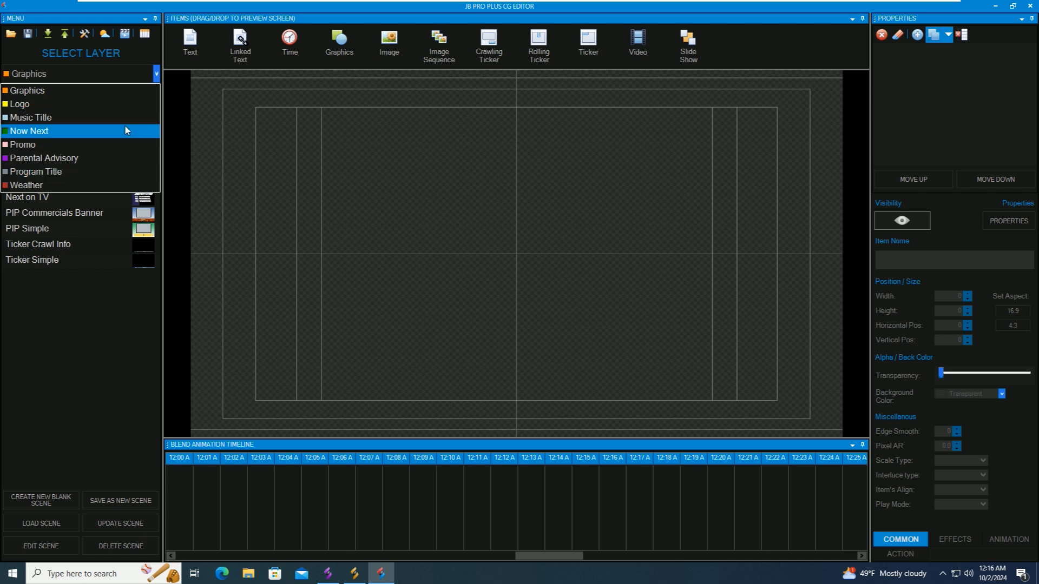
pyautogui.click(447, 216)
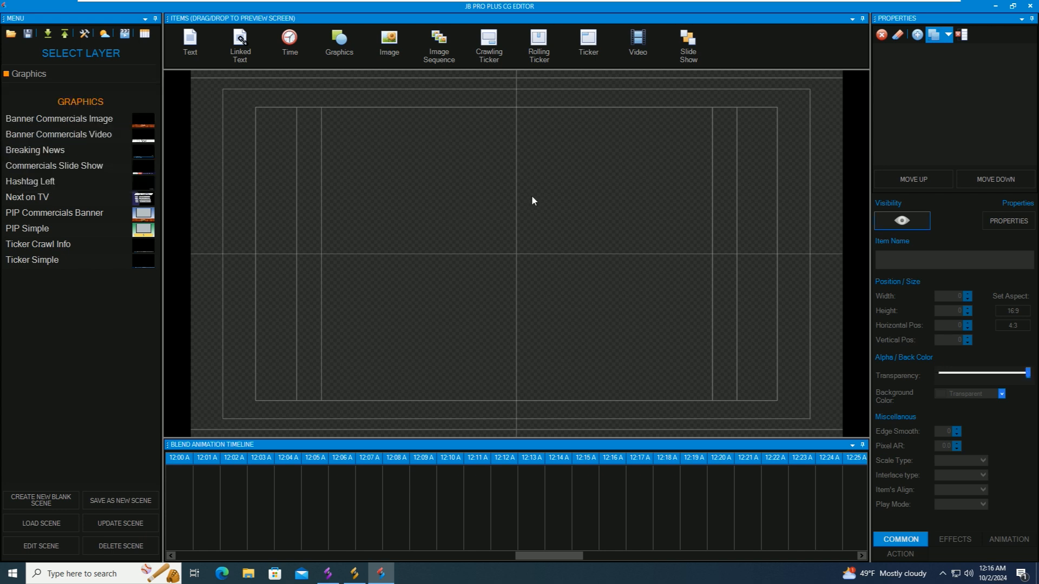
# Launch JB Pro Plus Multi View from the desktop and load the PLAYOUT entry's TEST channel.
pyautogui.click(995, 7)
pyautogui.doubleClick(21, 351)
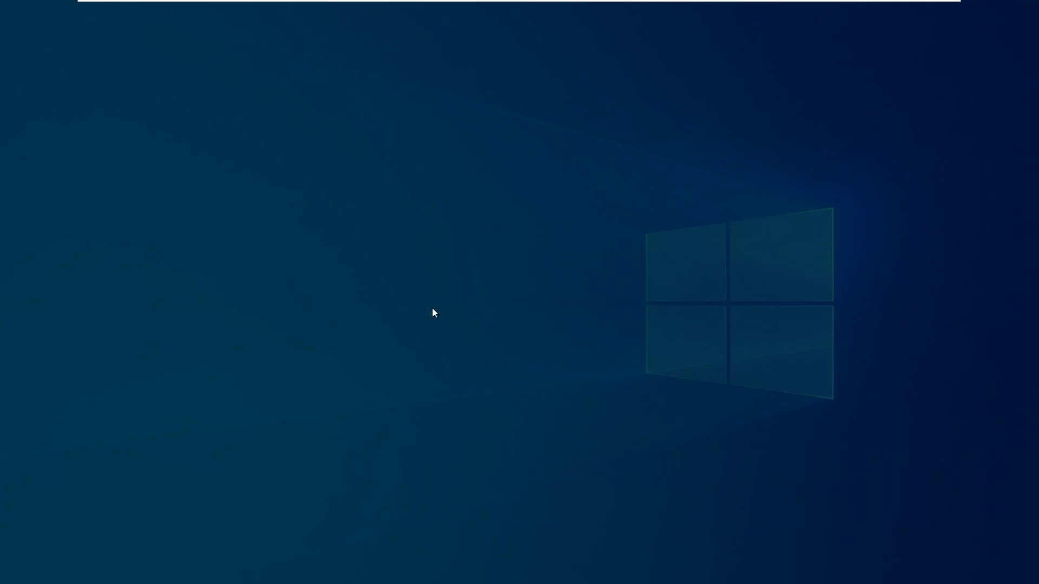
pyautogui.click(464, 361)
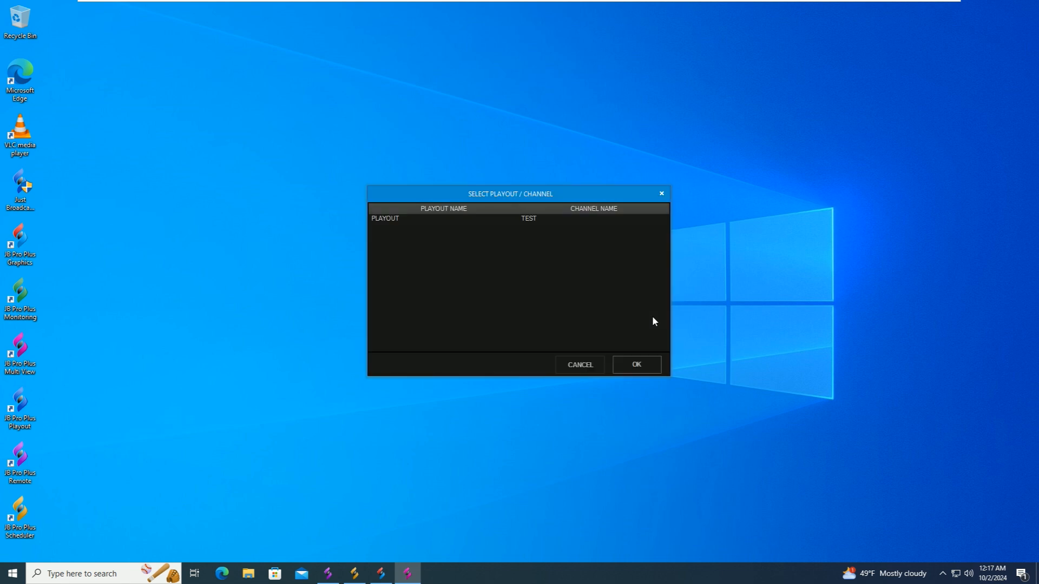
pyautogui.click(385, 220)
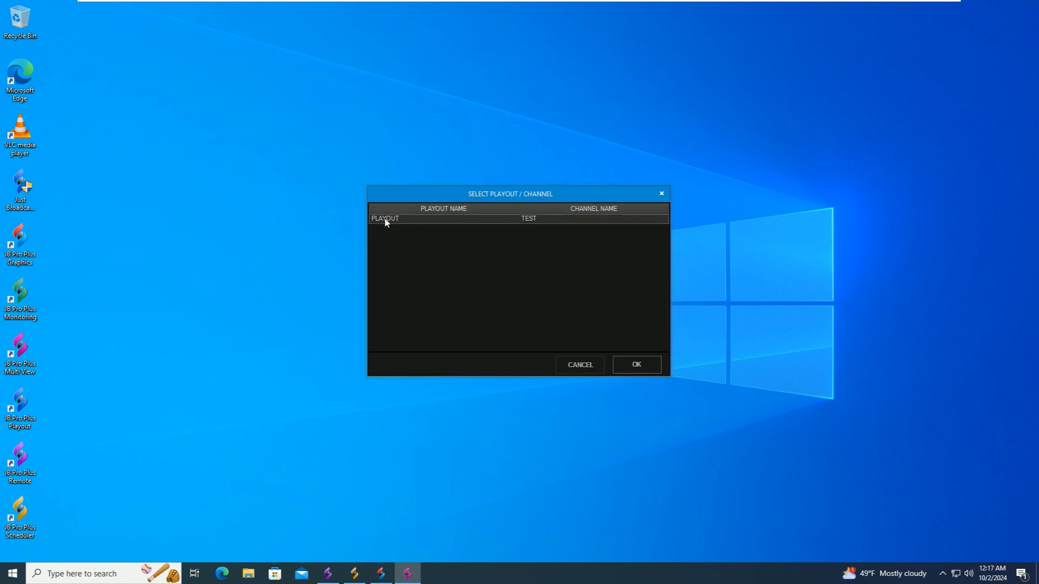
pyautogui.click(636, 364)
pyautogui.doubleClick(655, 17)
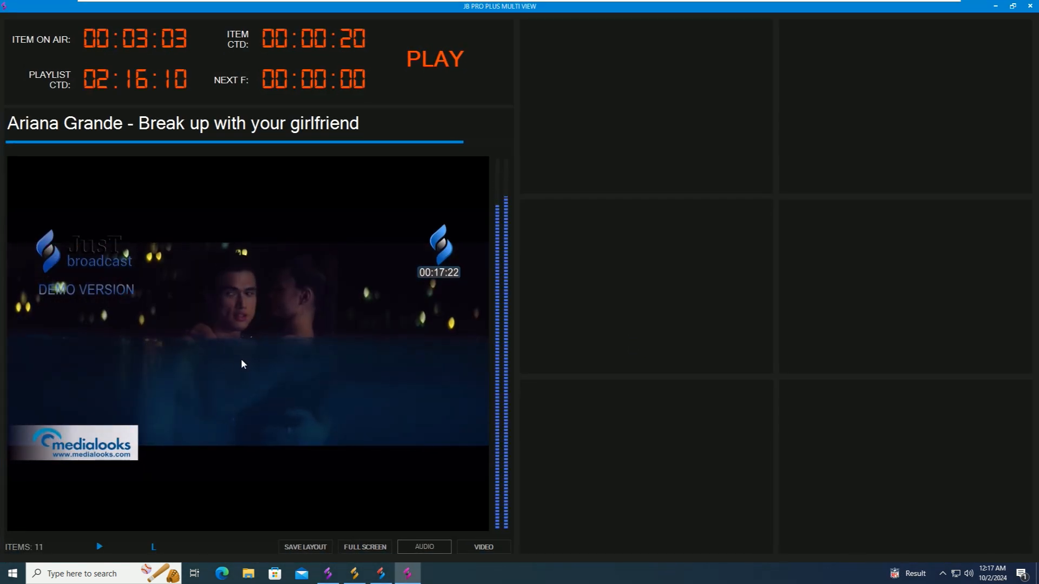
# Add a Live panel and a URL panel to the two empty cells of the Multi View grid's first row.
pyautogui.rightClick(596, 72)
pyautogui.click(626, 80)
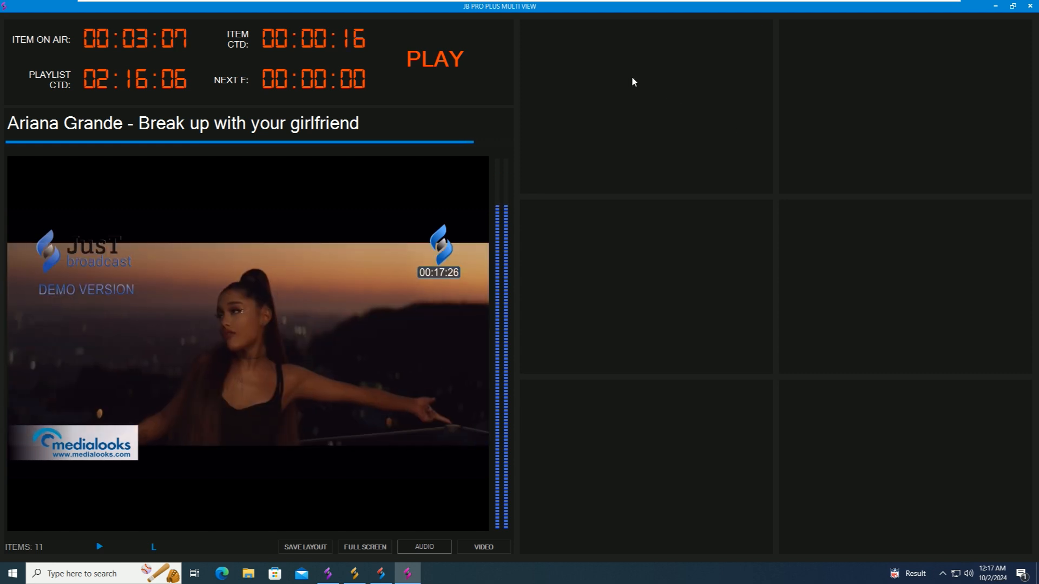
pyautogui.rightClick(904, 76)
pyautogui.click(929, 94)
# Add CG and Time panels to the grid's second row and a CPU panel to the first cell of the third row.
pyautogui.rightClick(607, 254)
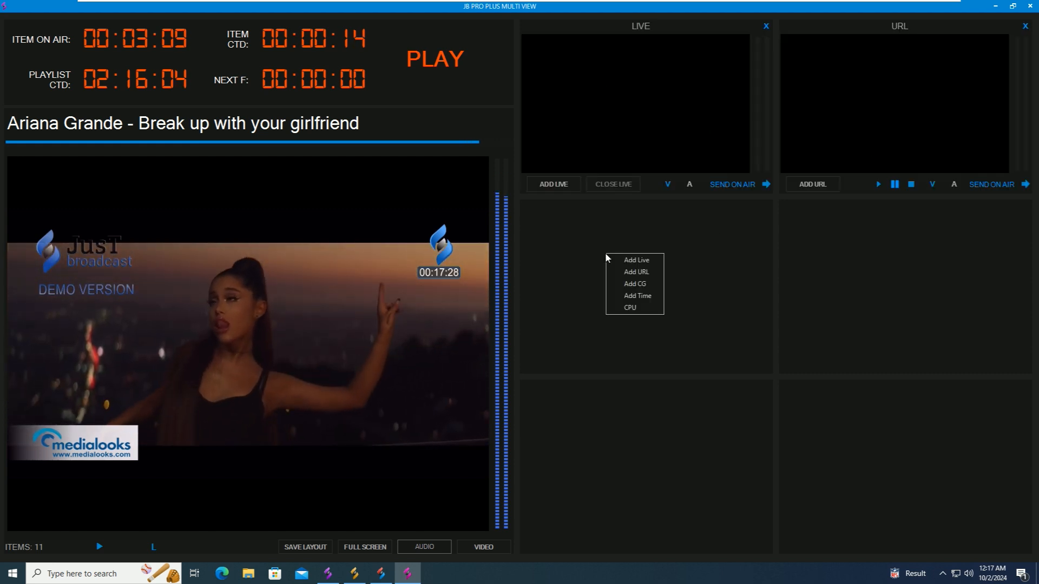
pyautogui.click(626, 285)
pyautogui.rightClick(906, 238)
pyautogui.click(941, 281)
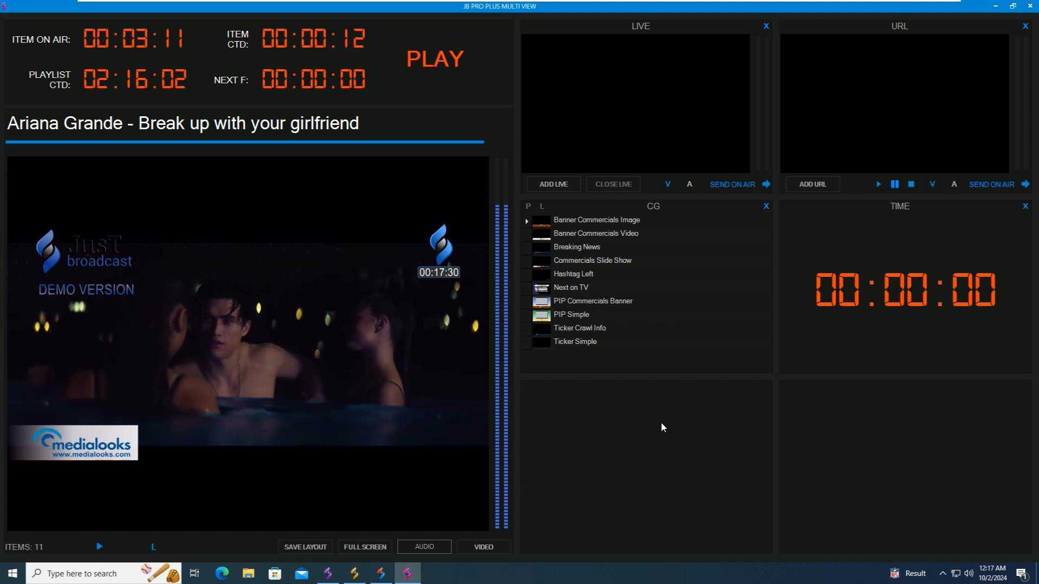
pyautogui.rightClick(615, 454)
pyautogui.click(639, 416)
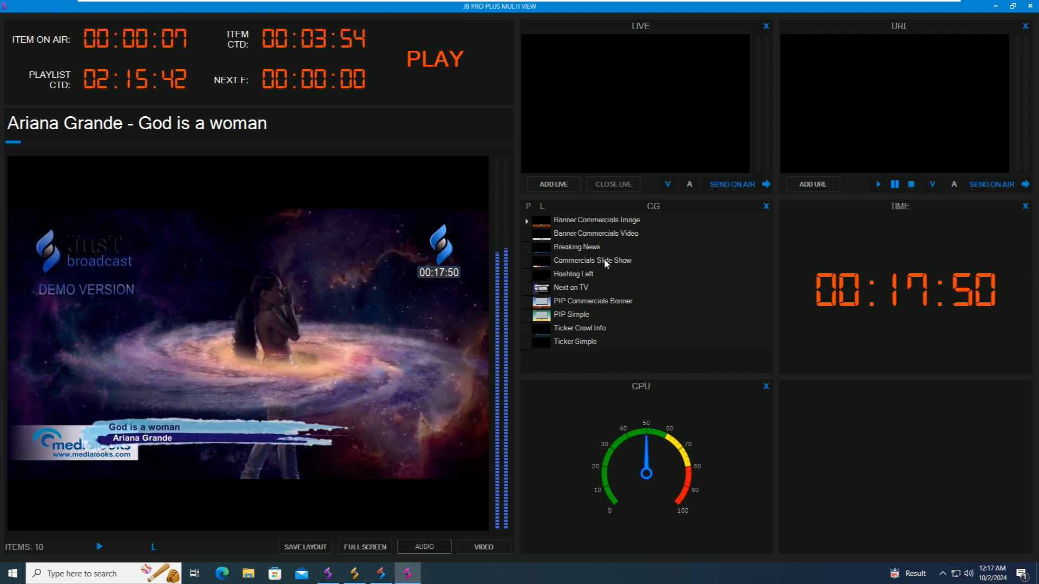
# Put the Breaking News graphic on air from the CG panel and take it off air again.
pyautogui.doubleClick(576, 247)
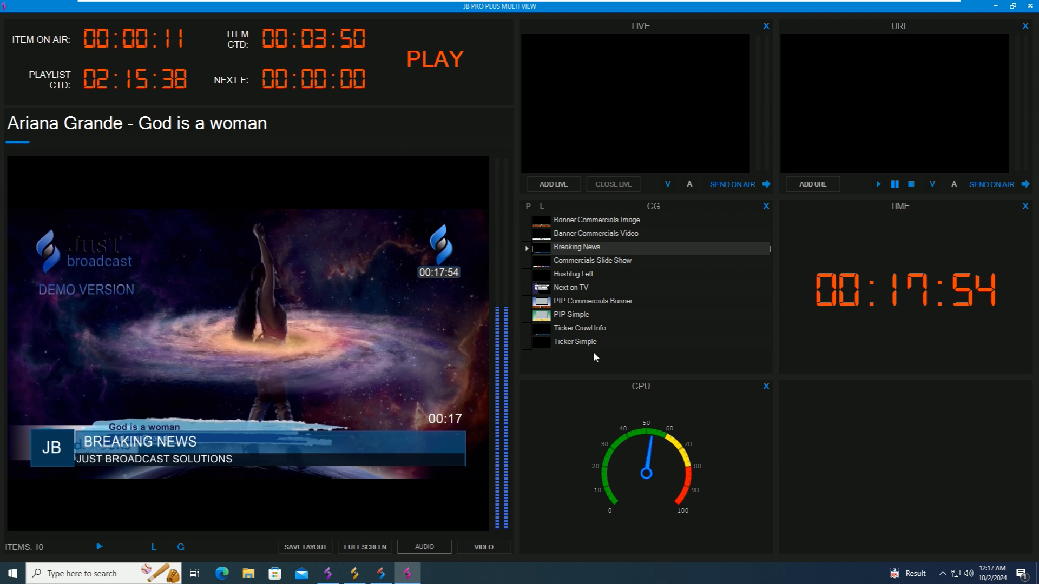
pyautogui.doubleClick(586, 246)
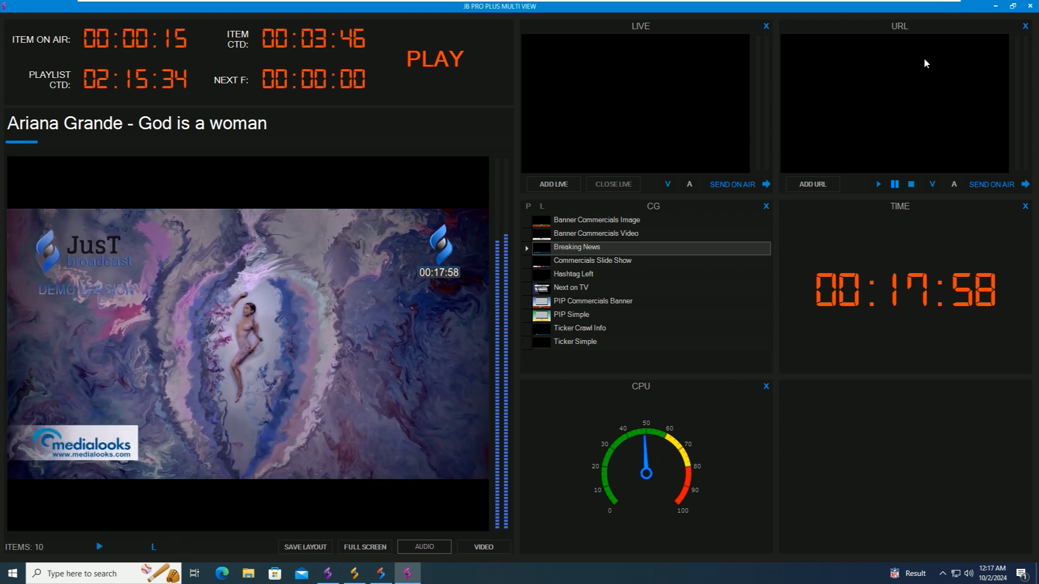
# Minimize Multi View and launch JB Pro Plus Monitoring from the desktop, allowing it to make changes to the device.
pyautogui.click(996, 6)
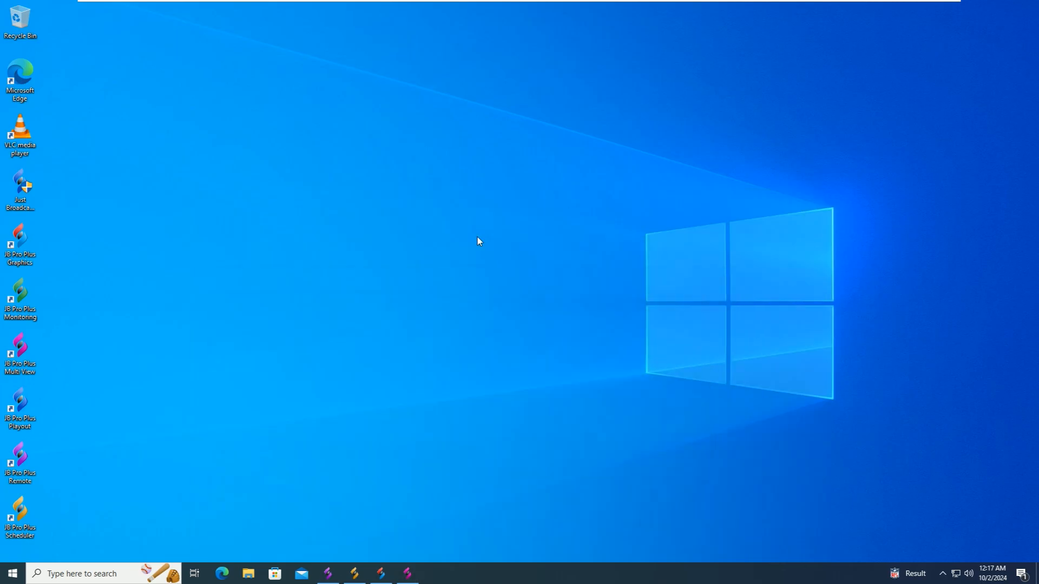
pyautogui.doubleClick(27, 293)
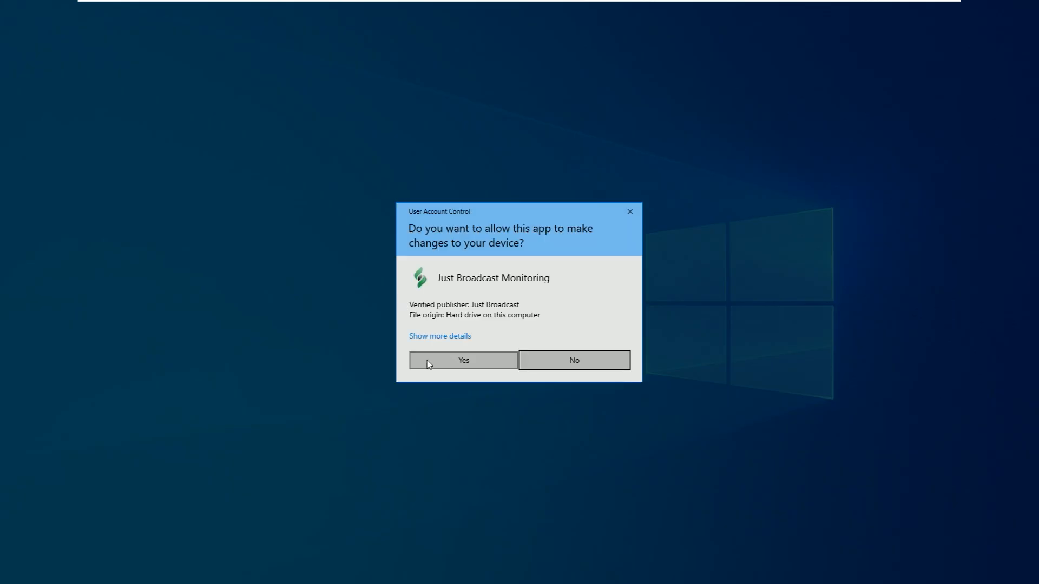
pyautogui.click(429, 365)
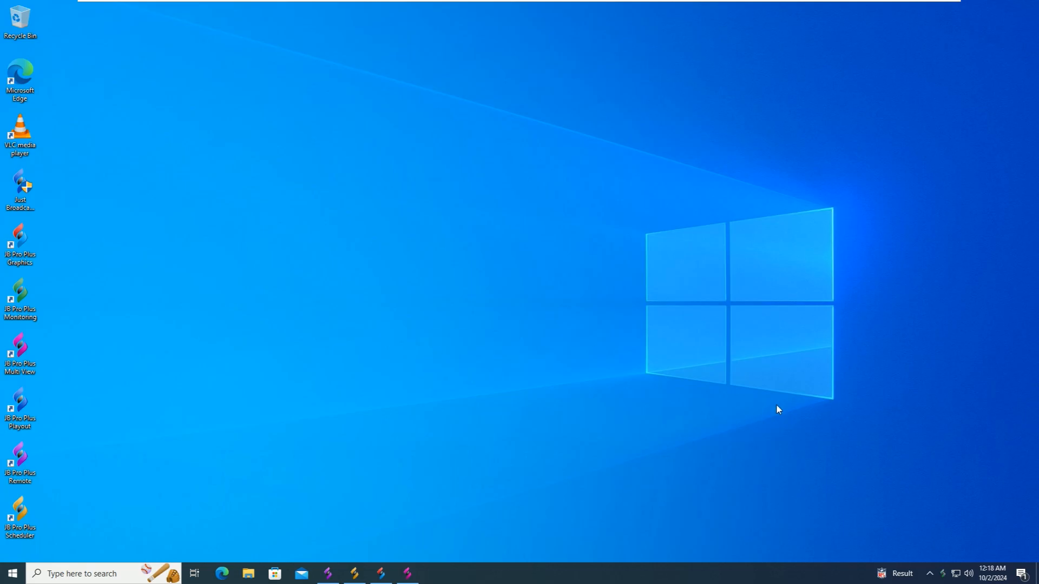
# Examine the Monitoring settings for Windows startup and automatic playout reopening, and close them without changes.
pyautogui.click(943, 574)
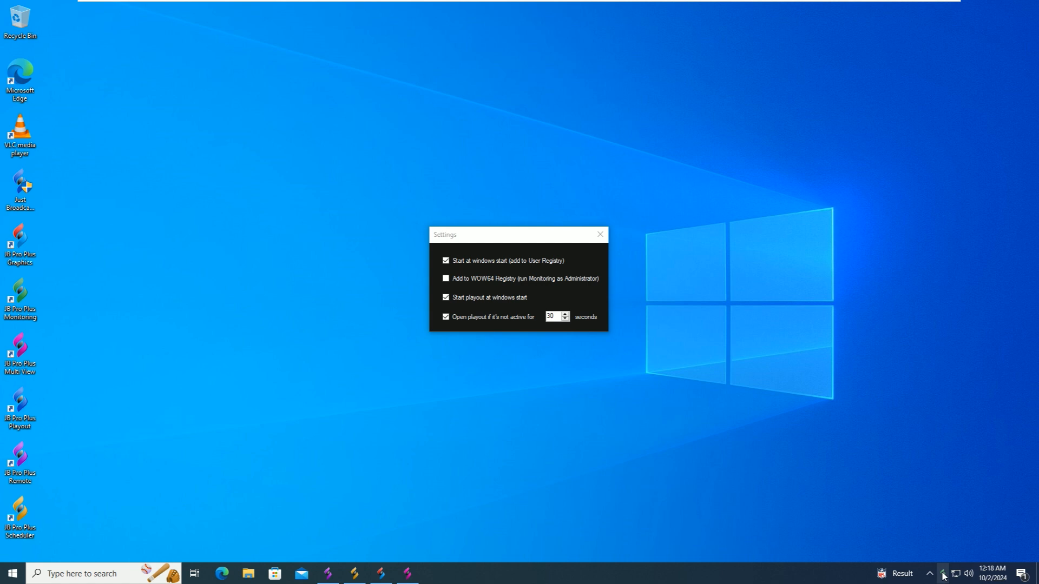
pyautogui.rightClick(944, 574)
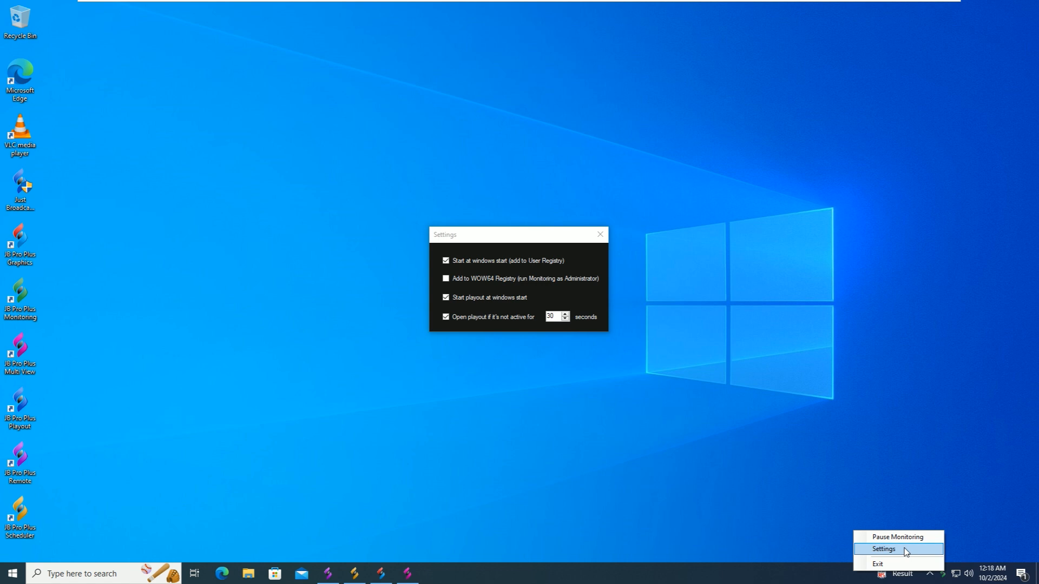
pyautogui.click(906, 550)
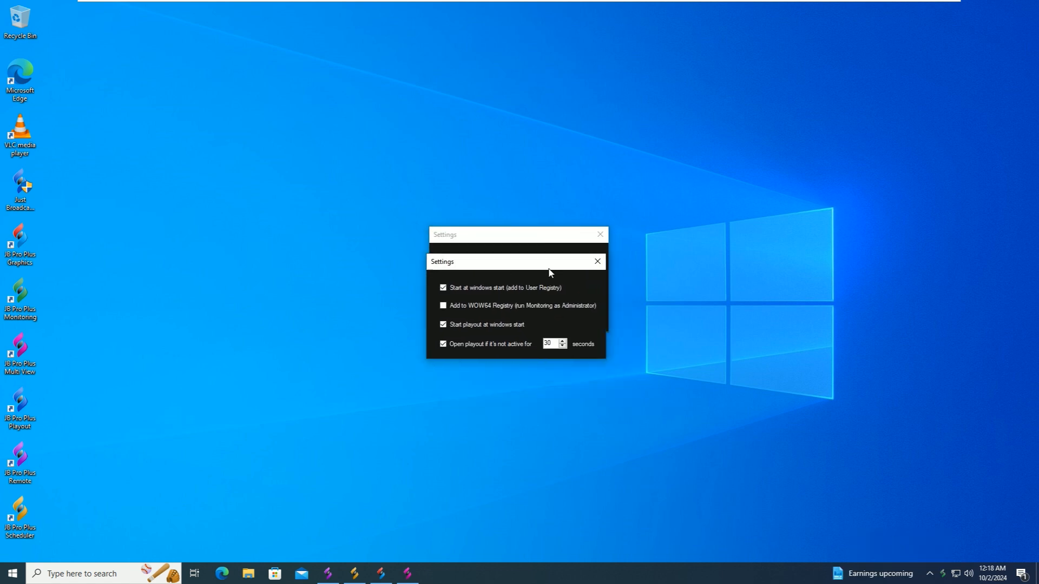
pyautogui.click(595, 257)
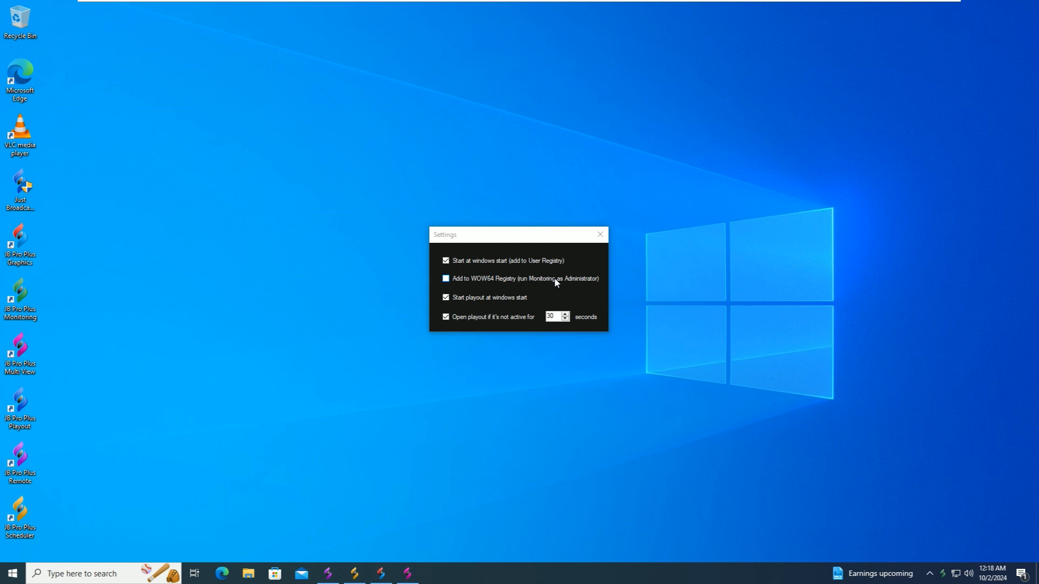
pyautogui.click(600, 234)
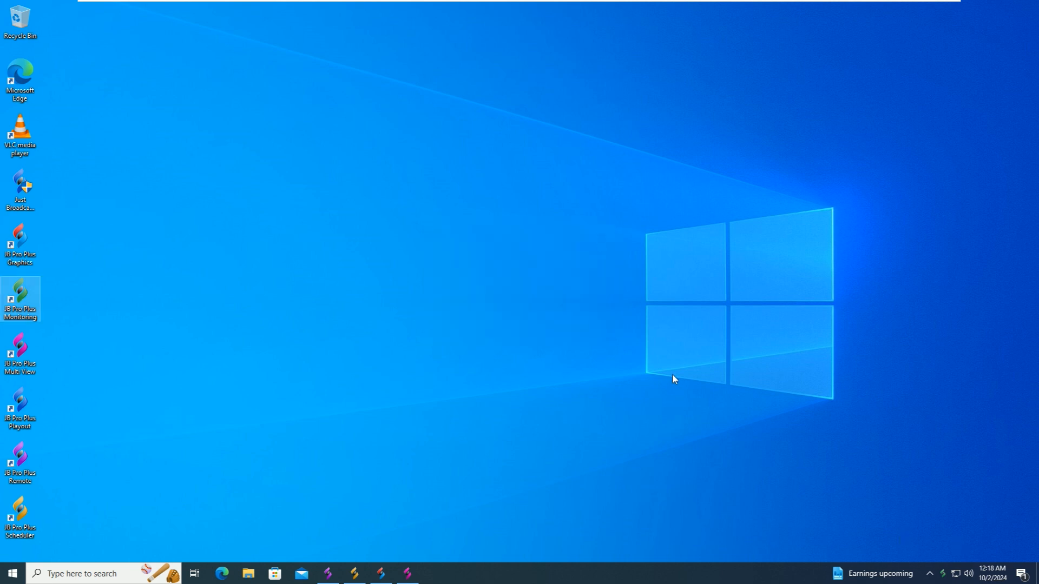